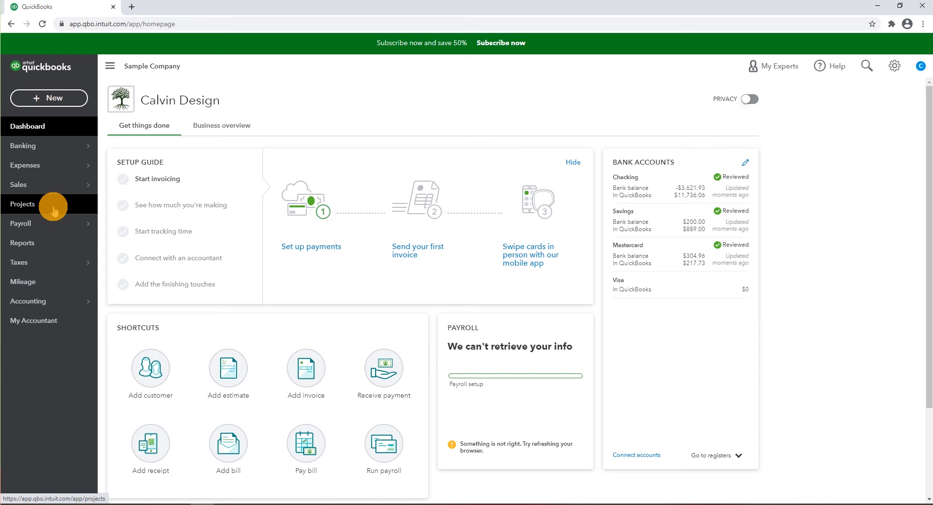
# Step: Create a project named Small Plaza for the customer Amy's Bird Sanctuary and dismiss the project tour
pyautogui.click(57, 210)
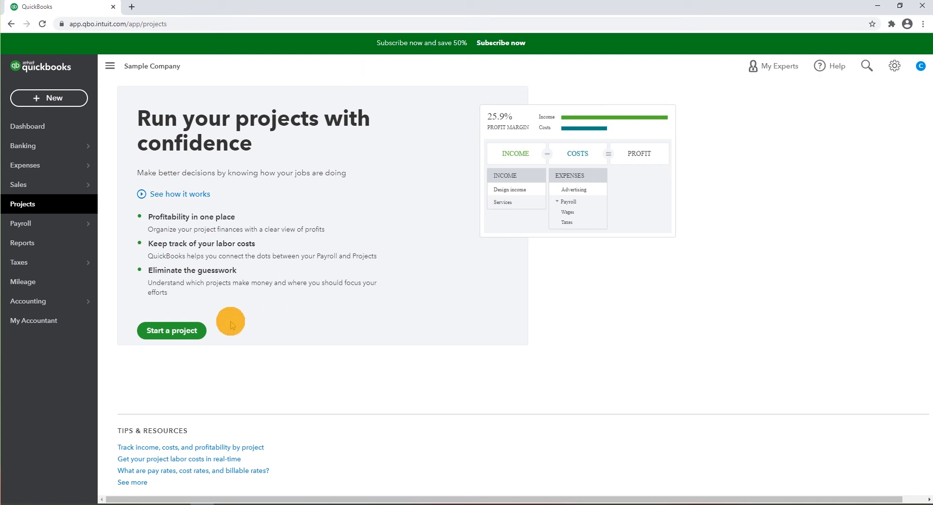
pyautogui.click(174, 335)
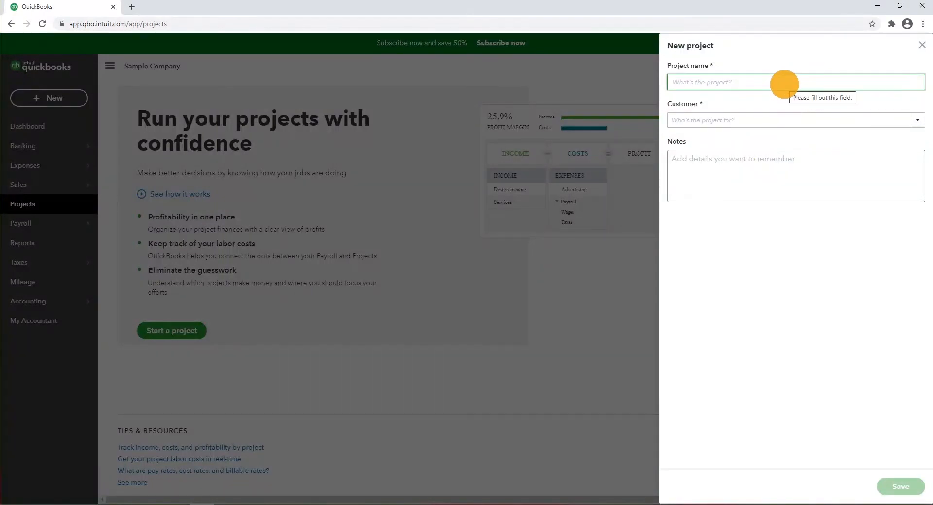
pyautogui.write('S')
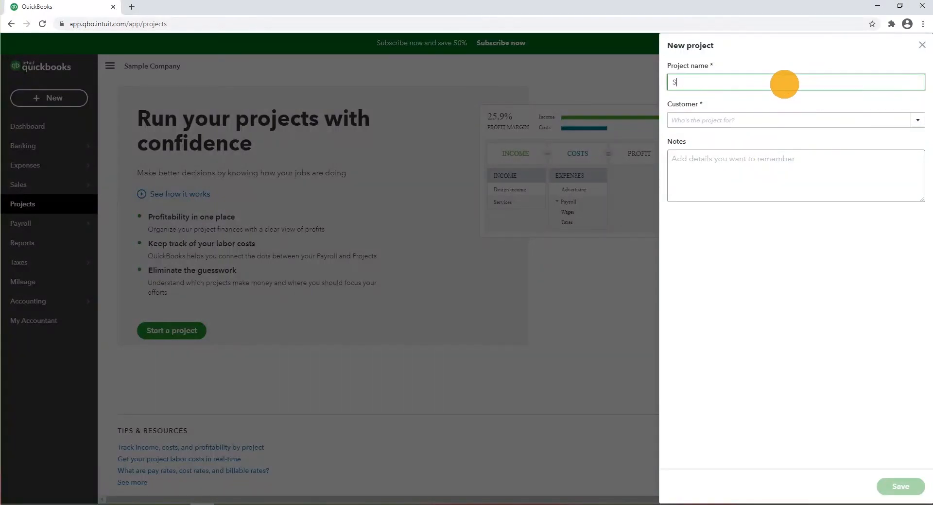
pyautogui.write('mall Plaza')
pyautogui.click(917, 120)
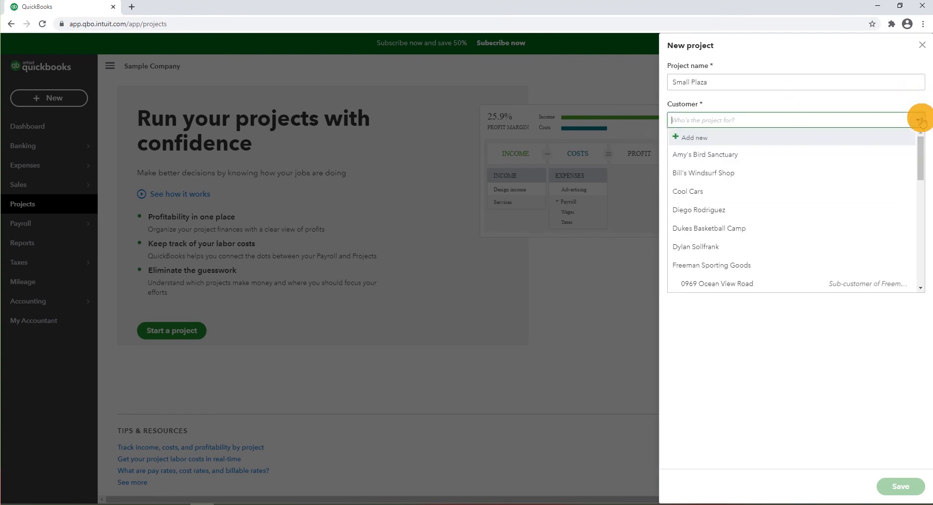
pyautogui.click(747, 159)
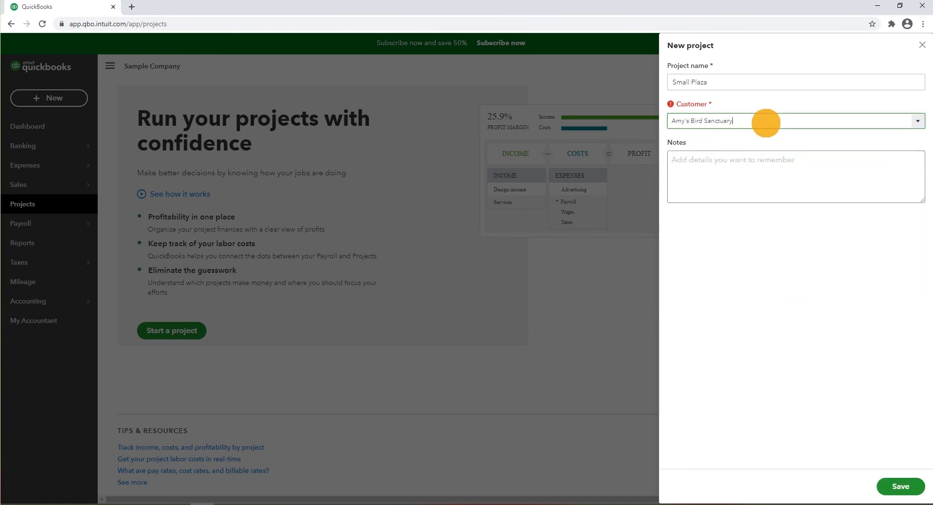
pyautogui.click(757, 138)
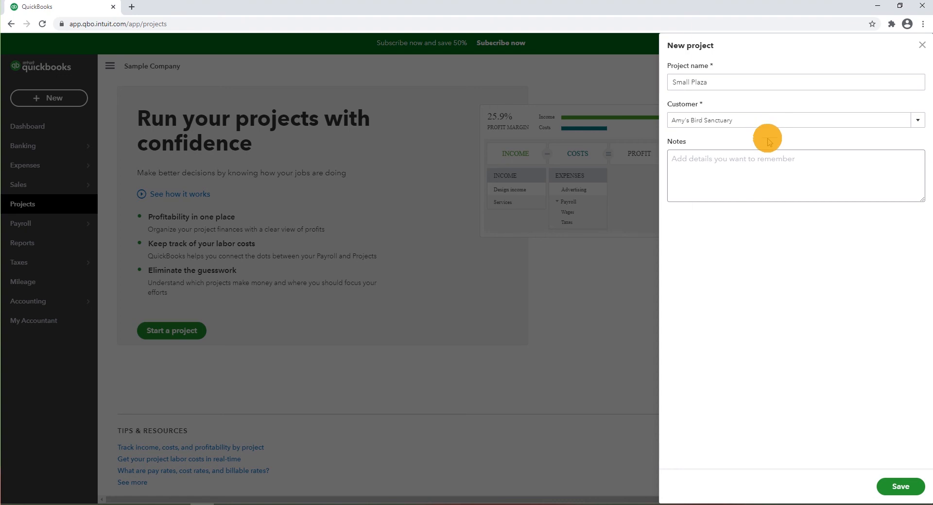
pyautogui.click(909, 489)
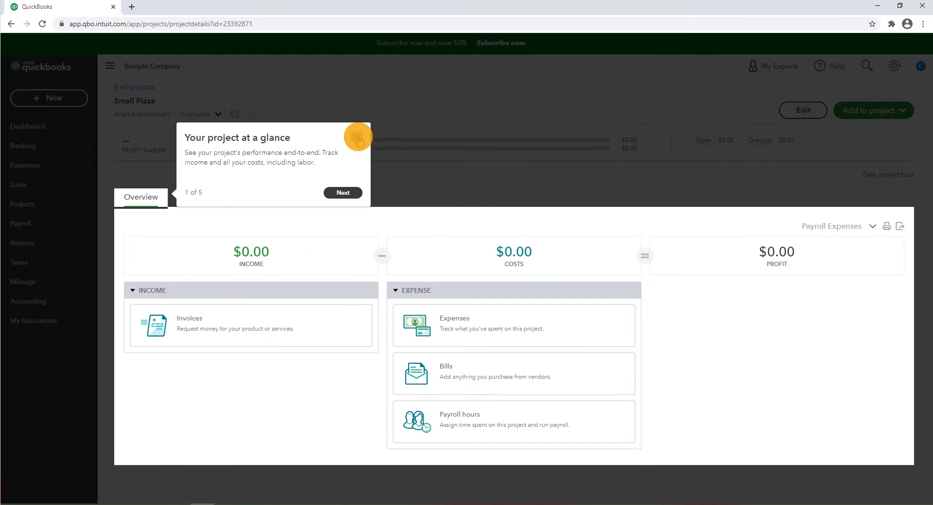
pyautogui.click(357, 138)
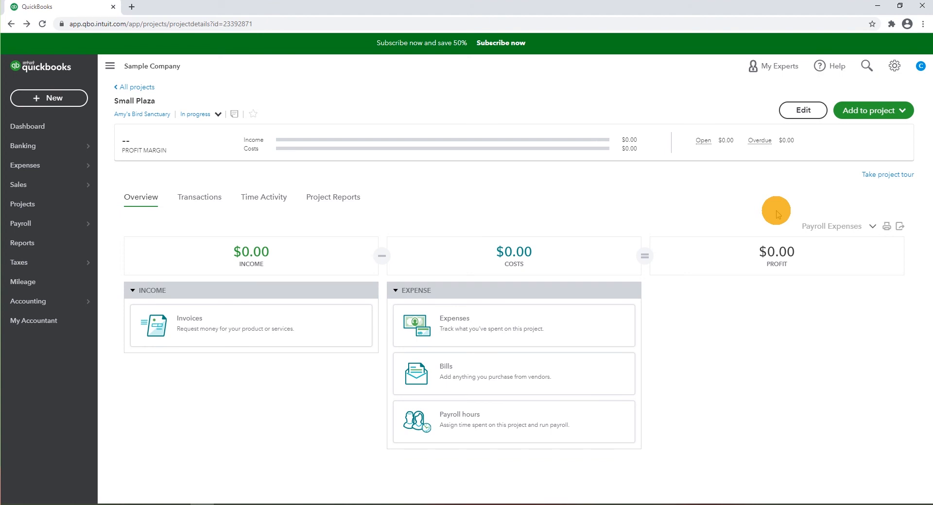
# Step: Start an estimate from the Small Plaza project and add the Design service on its first line with quantity 5
pyautogui.click(907, 111)
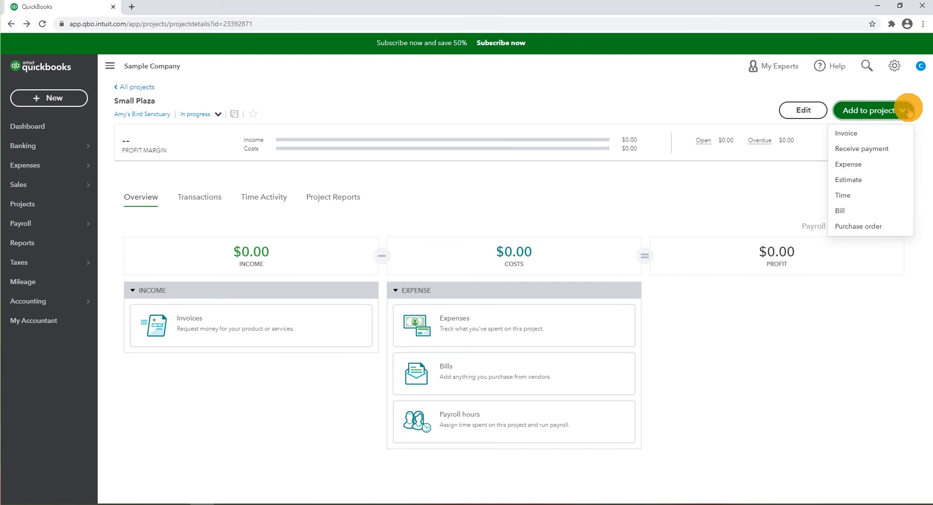
pyautogui.click(856, 183)
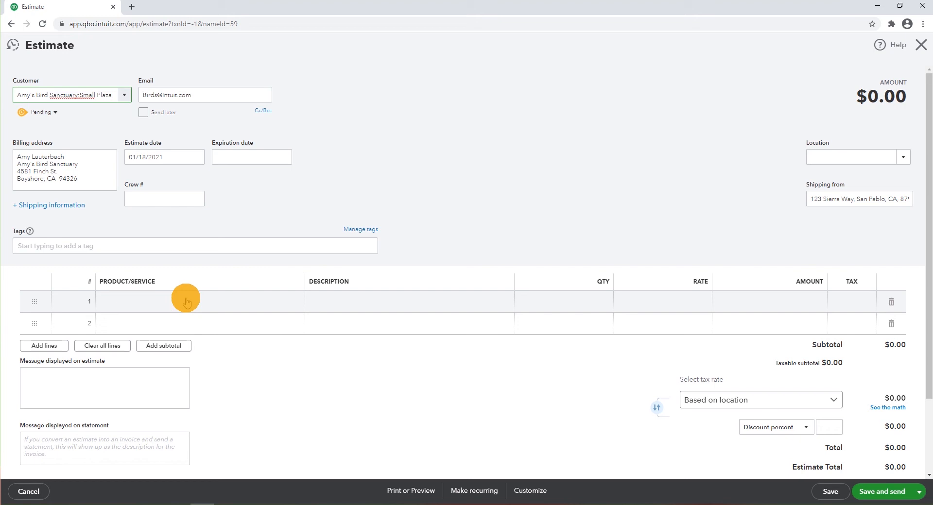
pyautogui.click(253, 298)
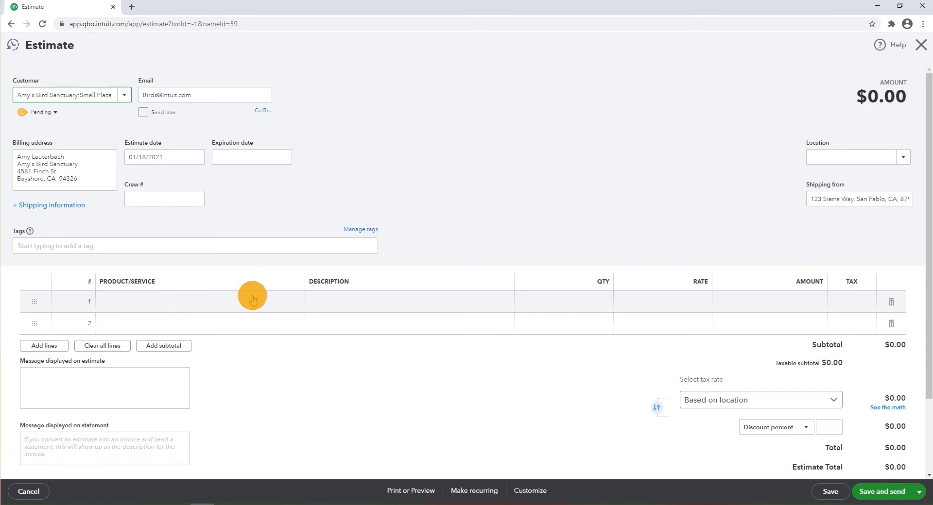
pyautogui.click(295, 301)
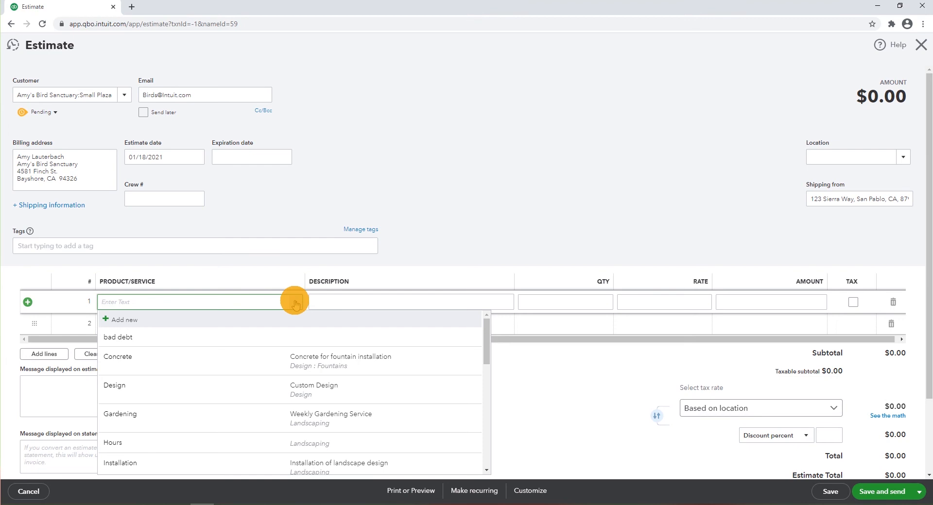
pyautogui.scroll(-1, 295, 304)
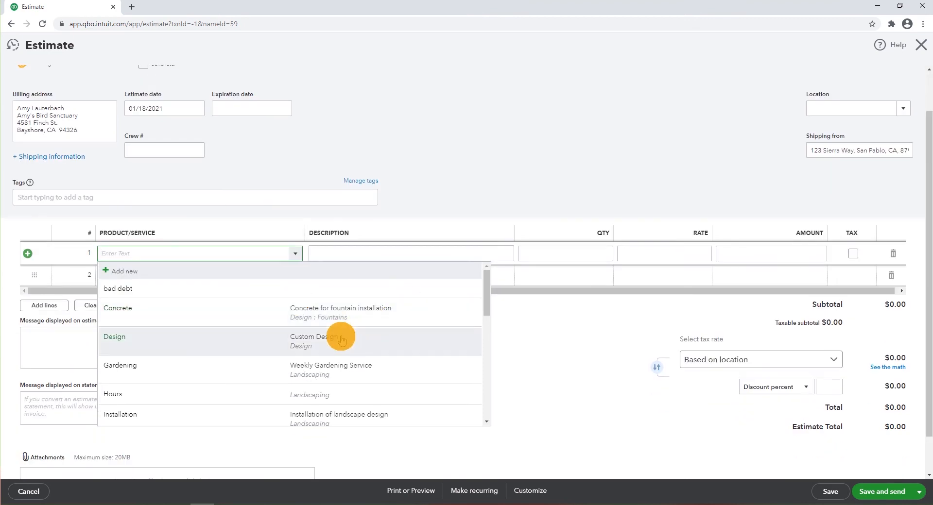
pyautogui.click(309, 338)
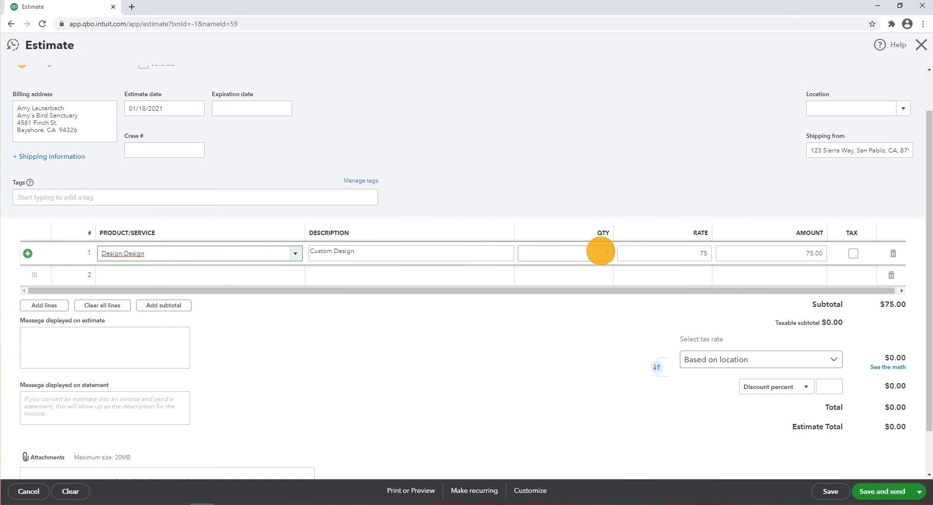
pyautogui.click(611, 253)
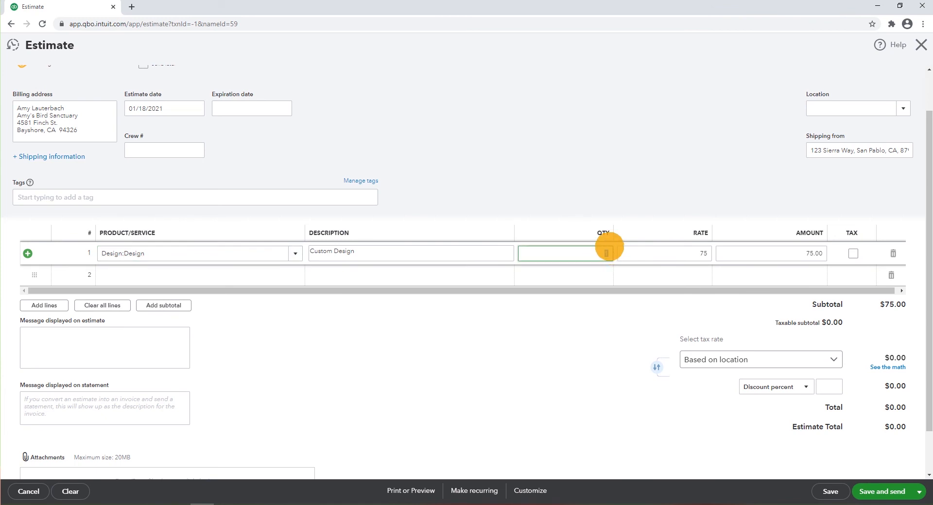
pyautogui.write('5')
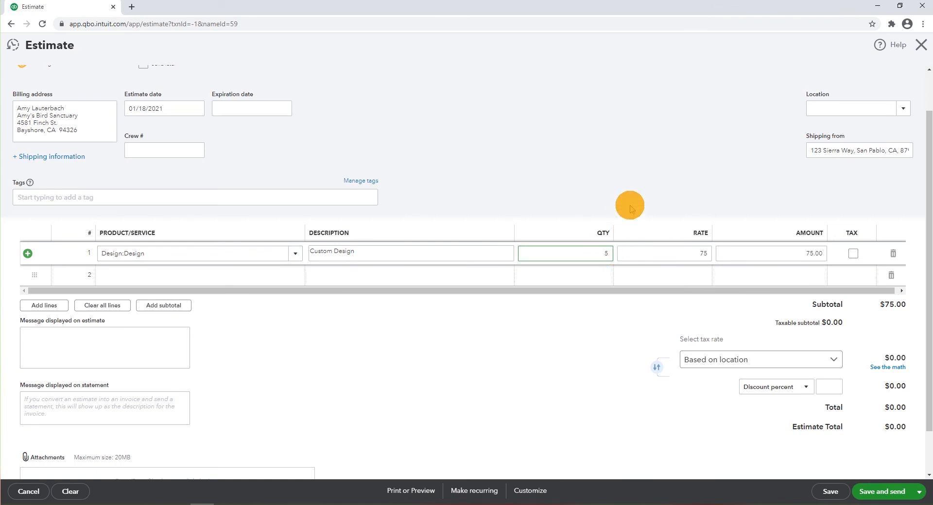
pyautogui.click(638, 214)
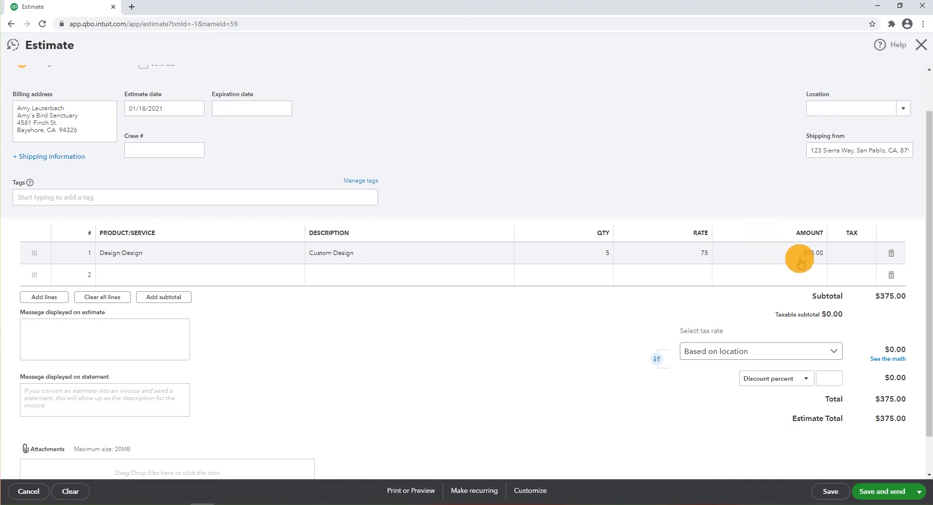
# Step: Add the Rock Fountain product on the second line of the estimate
pyautogui.click(167, 274)
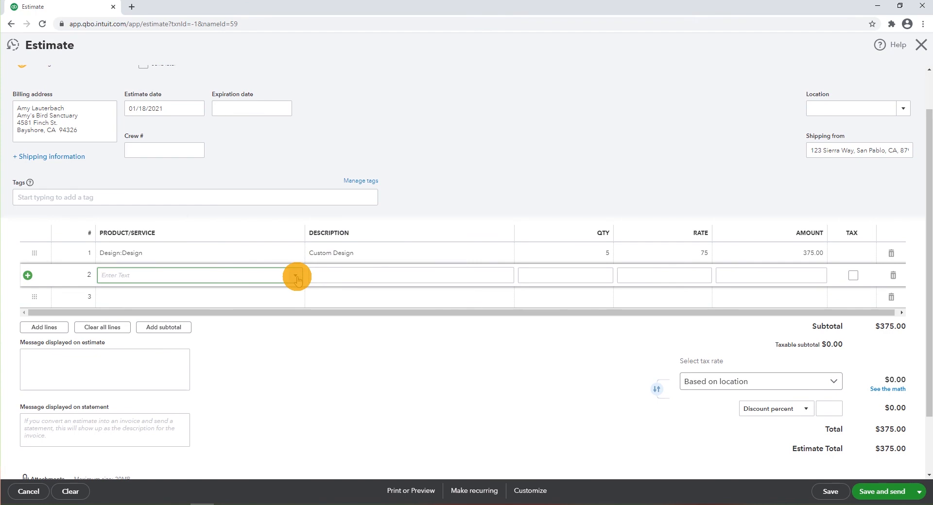
pyautogui.click(295, 276)
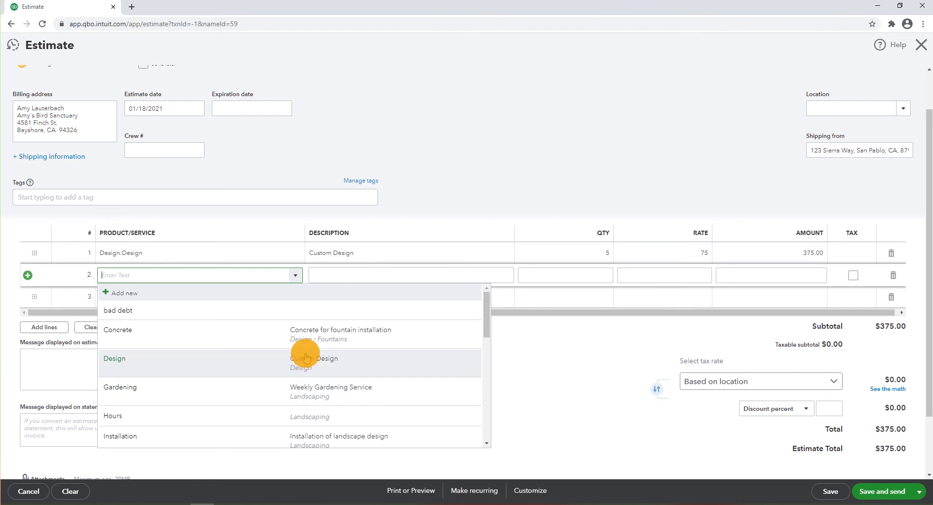
pyautogui.scroll(-1, 307, 365)
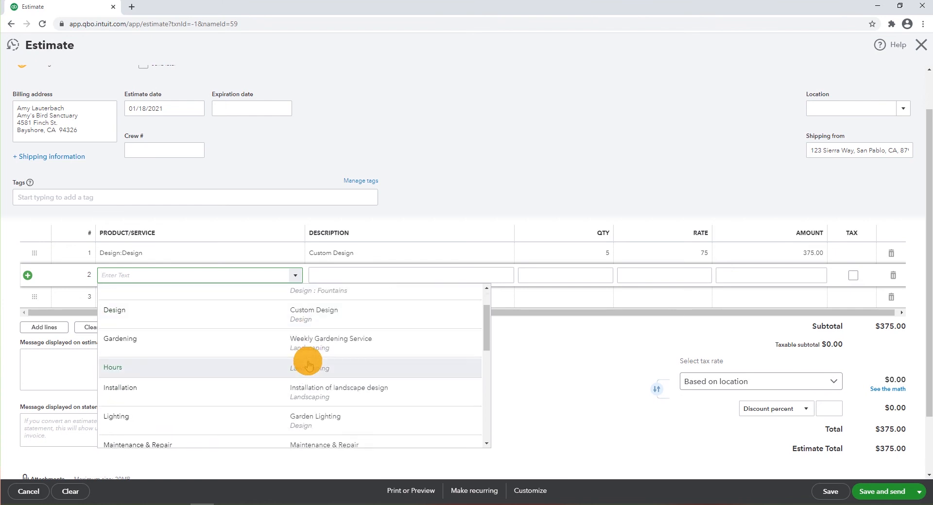
pyautogui.scroll(1, 308, 365)
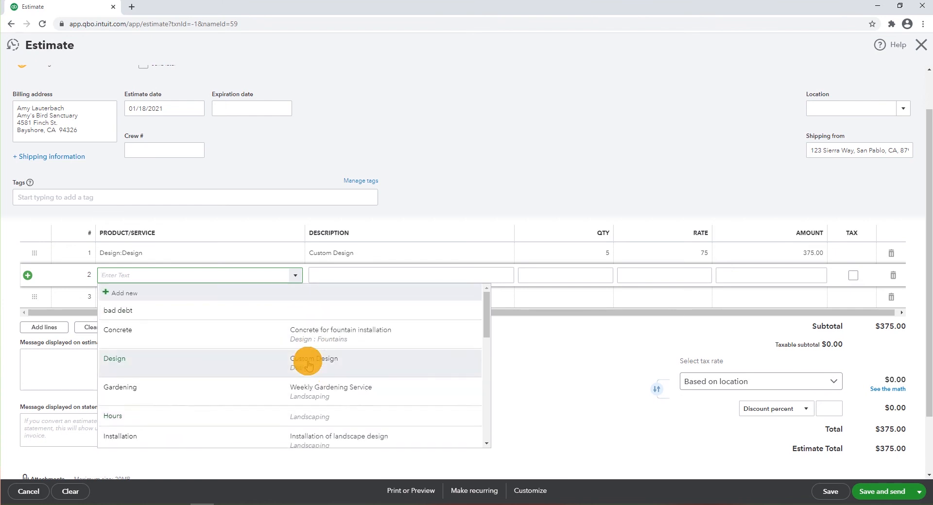
pyautogui.scroll(-5, 308, 365)
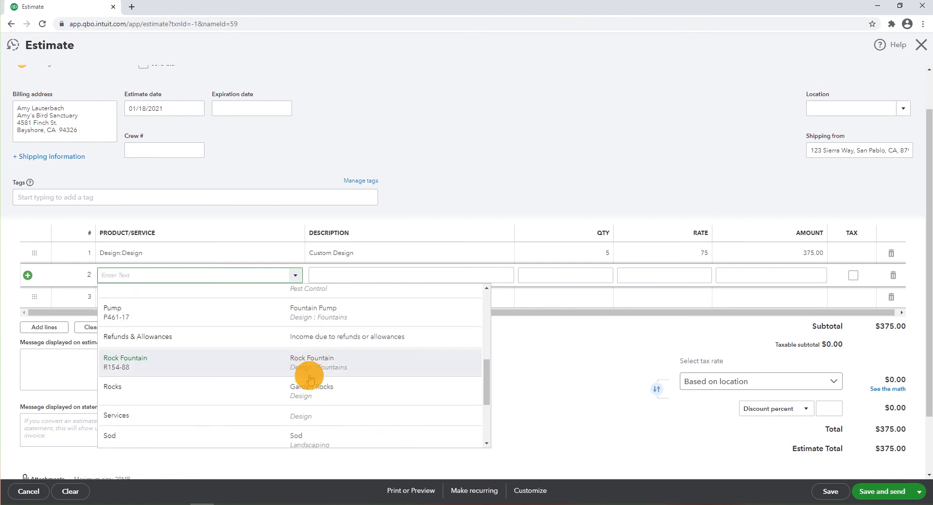
pyautogui.scroll(-3, 326, 398)
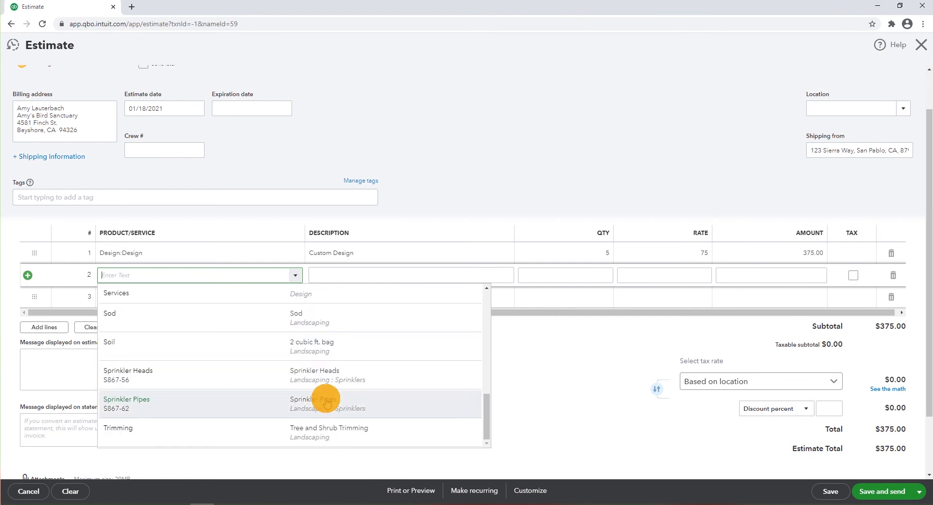
pyautogui.scroll(4, 327, 400)
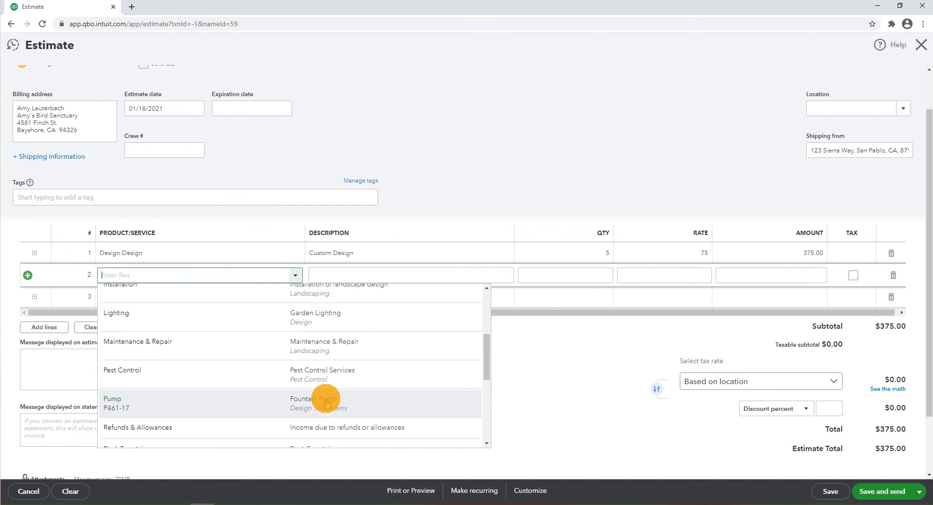
pyautogui.scroll(4, 327, 401)
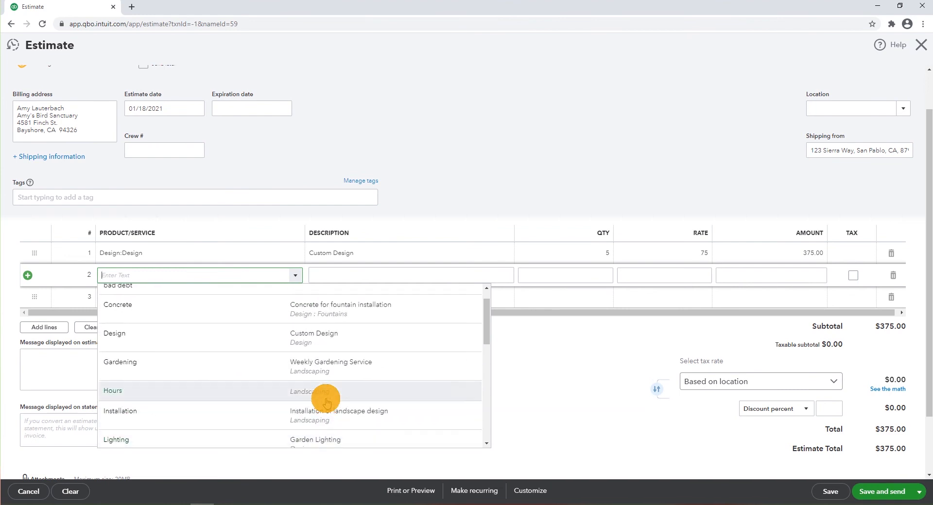
pyautogui.scroll(2, 326, 401)
pyautogui.scroll(-8, 326, 401)
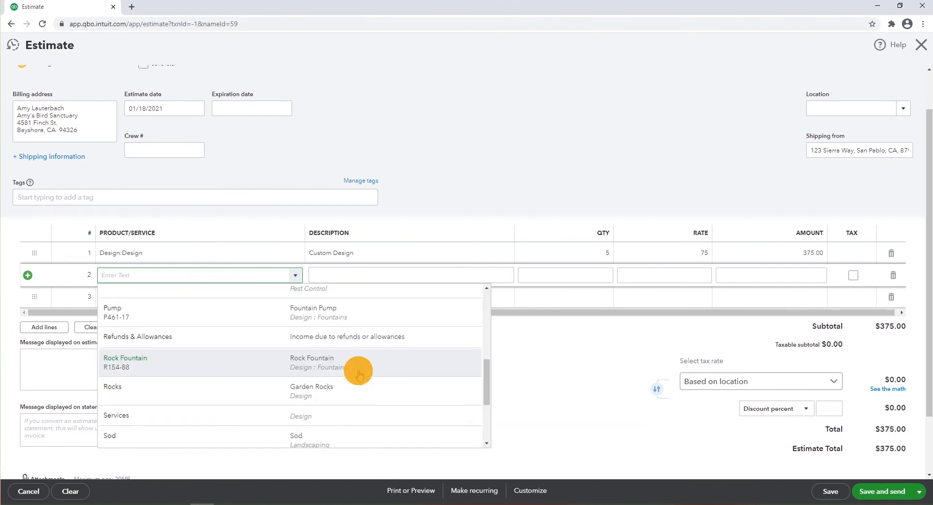
pyautogui.click(314, 362)
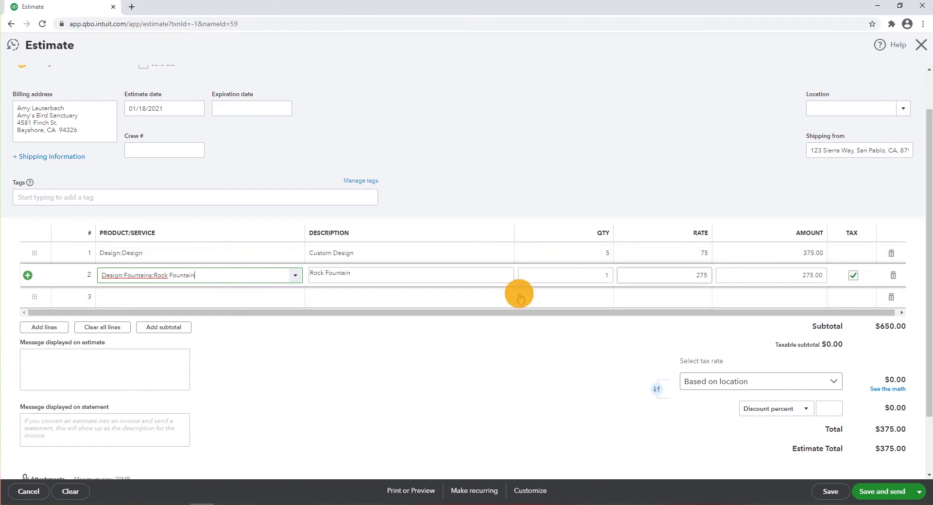
# Step: Add the fountain Pump product on the third line of the estimate with quantity 2
pyautogui.click(278, 297)
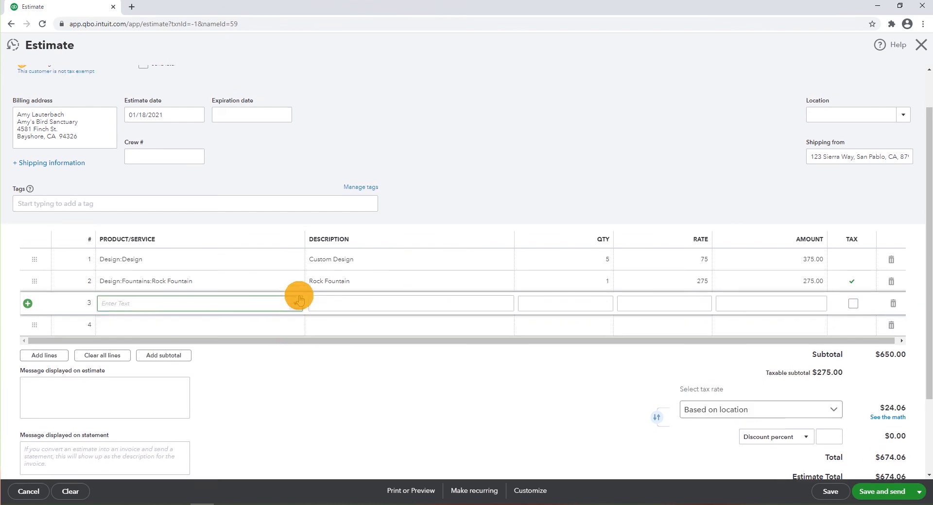
pyautogui.click(297, 303)
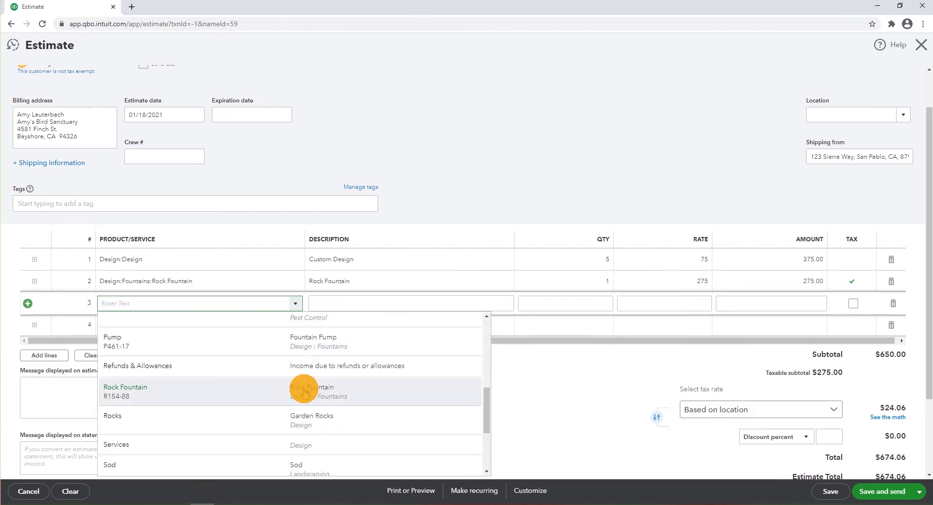
pyautogui.scroll(-3, 304, 391)
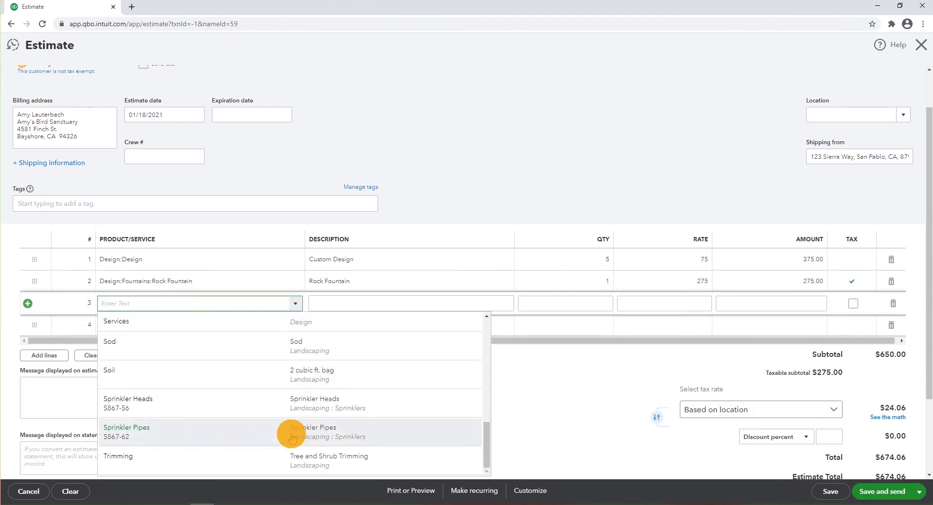
pyautogui.scroll(3, 302, 432)
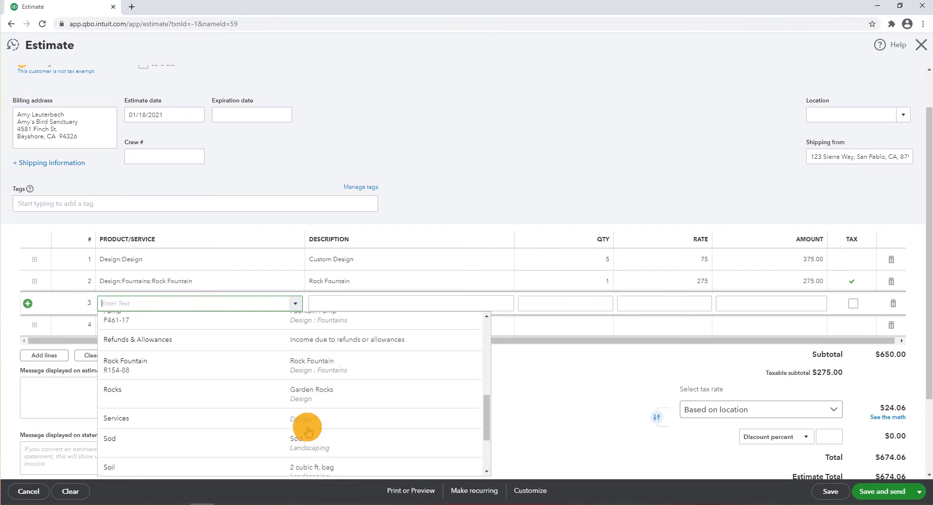
pyautogui.scroll(2, 309, 428)
pyautogui.click(312, 413)
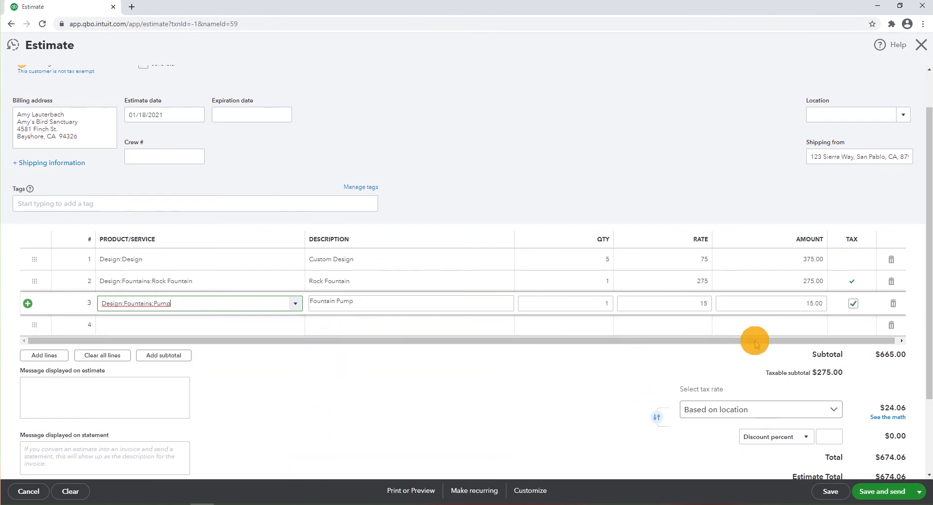
pyautogui.click(602, 305)
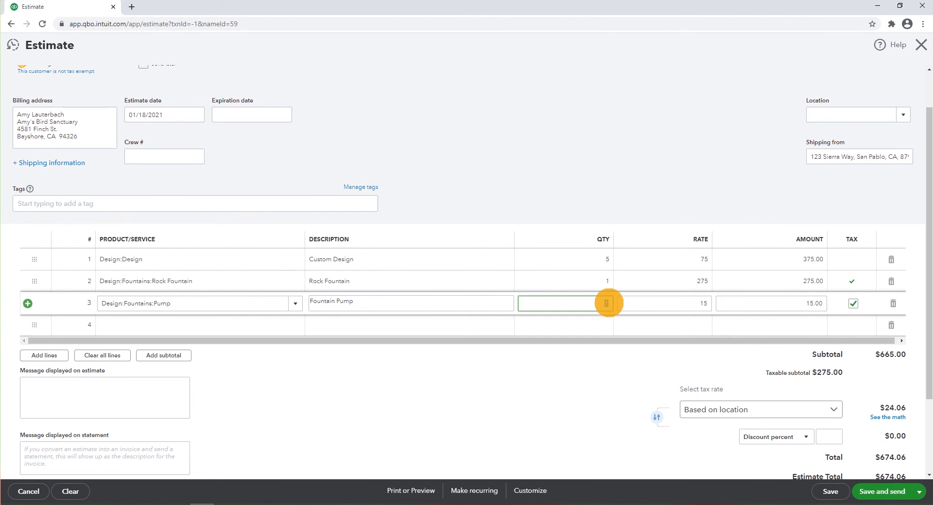
pyautogui.write('2')
# Step: Add the Concrete item for fountain installation on the fourth line of the estimate with quantity 10 and rate 20
pyautogui.click(295, 324)
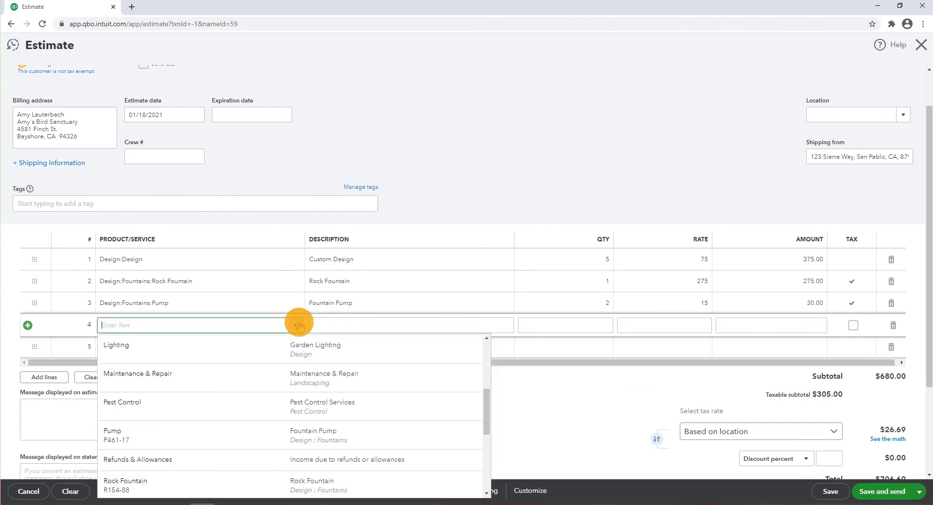
pyautogui.scroll(-1, 270, 428)
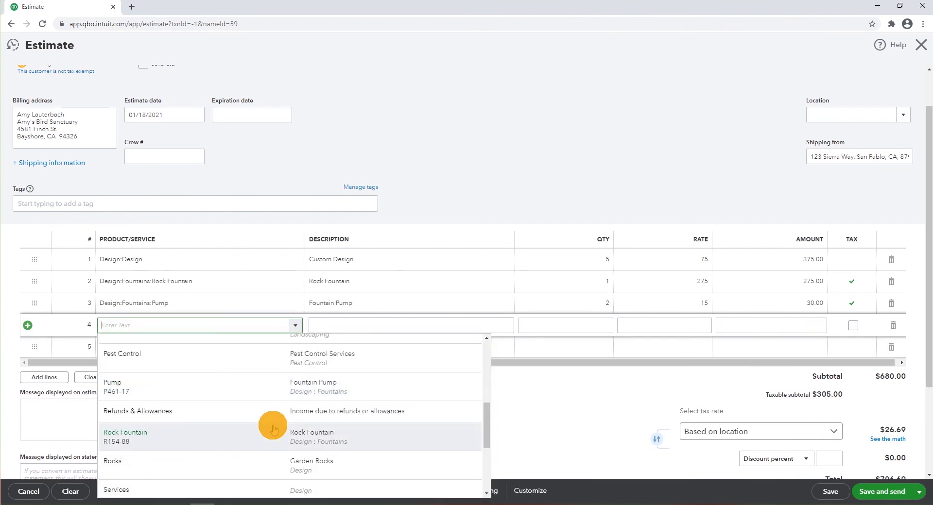
pyautogui.scroll(1, 272, 430)
pyautogui.scroll(3, 273, 429)
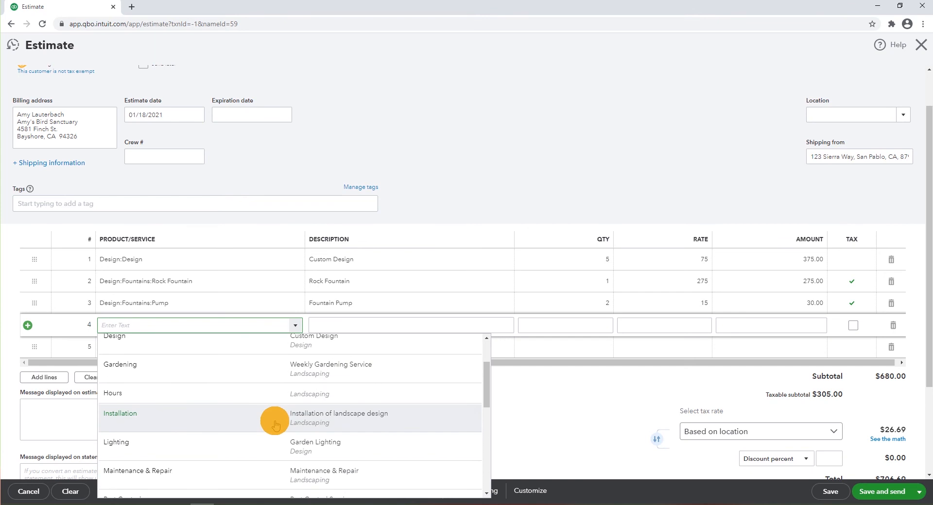
pyautogui.scroll(3, 275, 425)
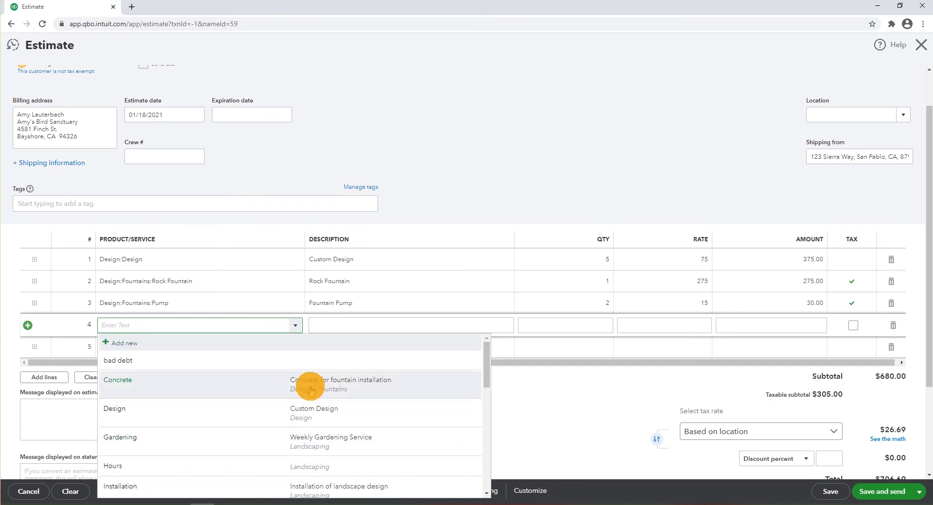
pyautogui.click(311, 386)
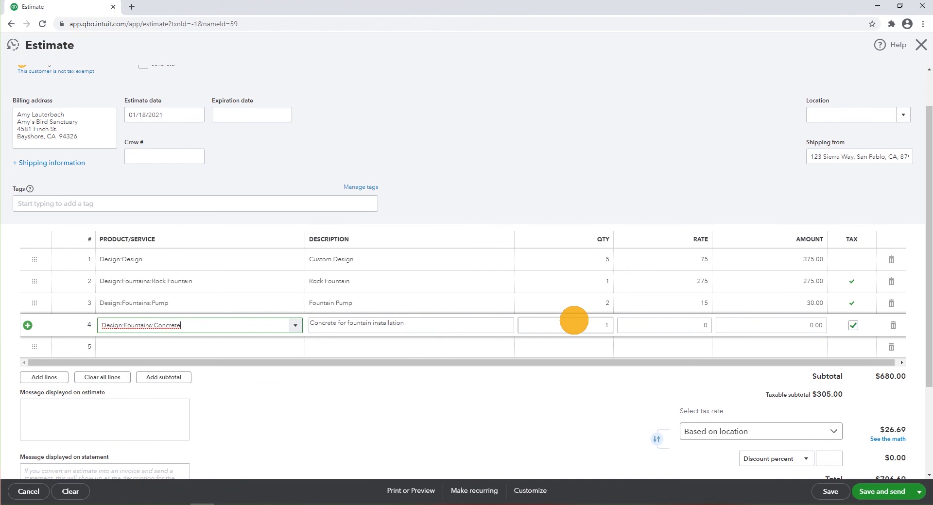
pyautogui.click(607, 325)
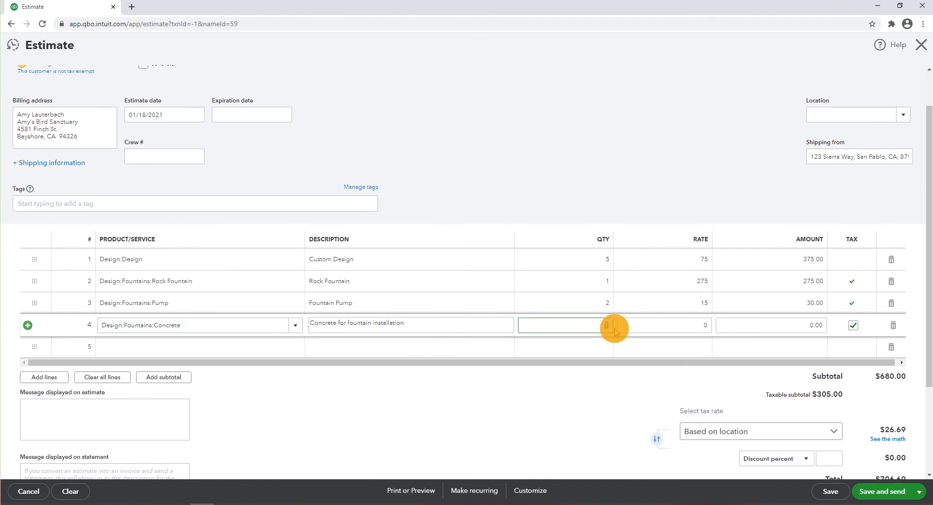
pyautogui.write('10')
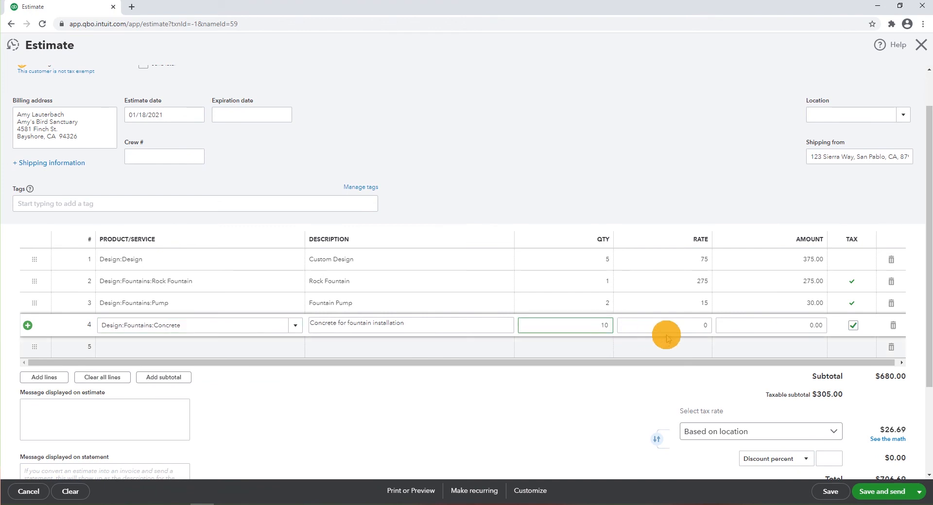
pyautogui.click(692, 325)
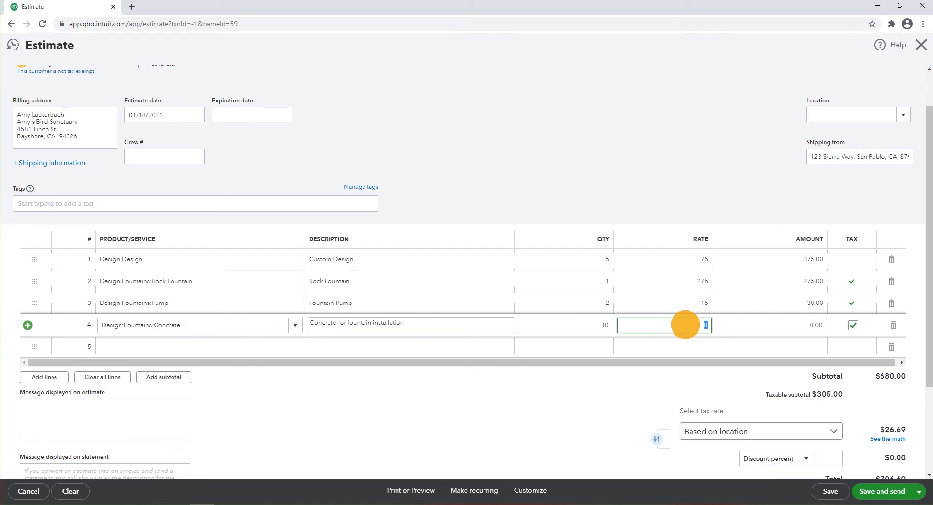
pyautogui.write('20')
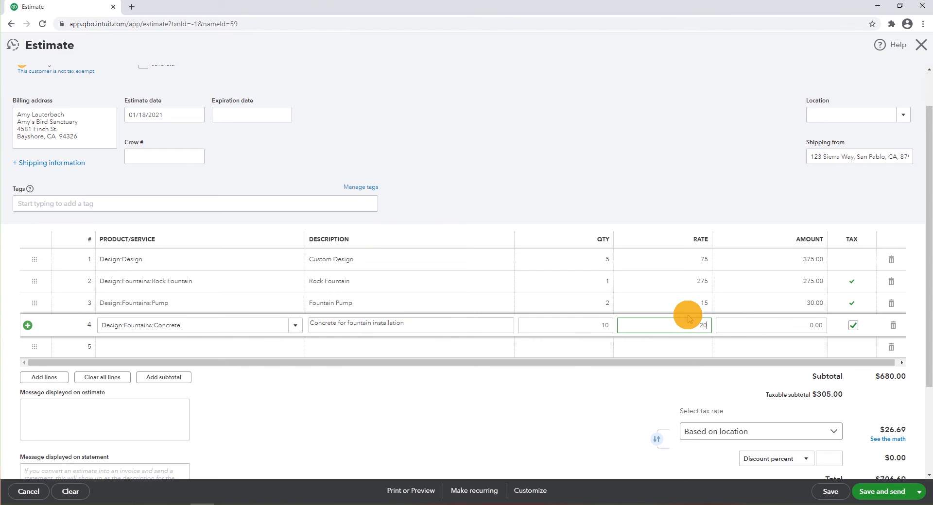
pyautogui.click(630, 379)
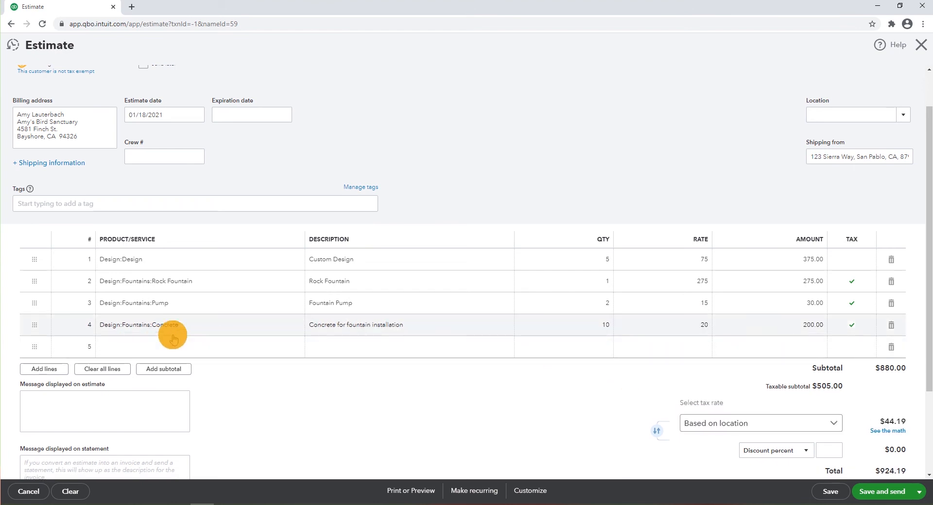
# Step: Add the Sprinkler Pipes product on the fifth line of the estimate with quantity 50
pyautogui.click(171, 345)
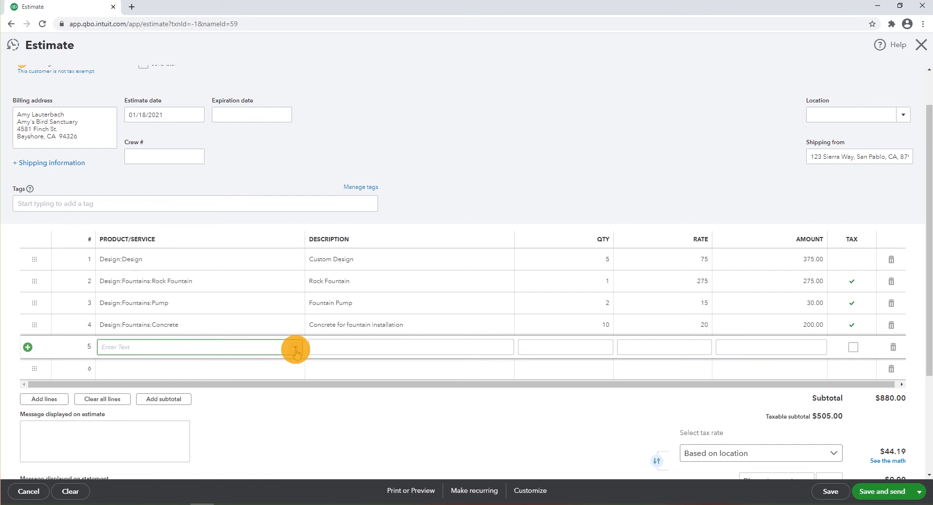
pyautogui.click(295, 349)
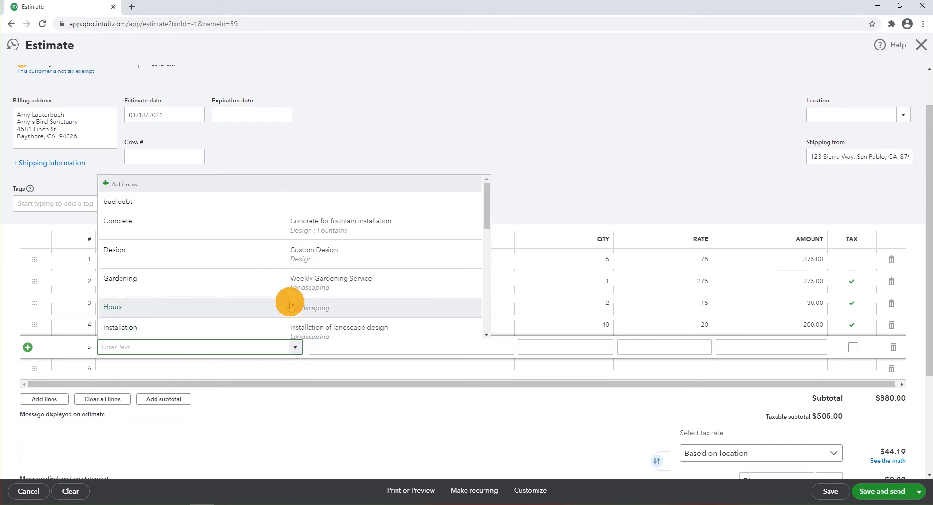
pyautogui.scroll(-2, 290, 306)
pyautogui.scroll(-6, 290, 306)
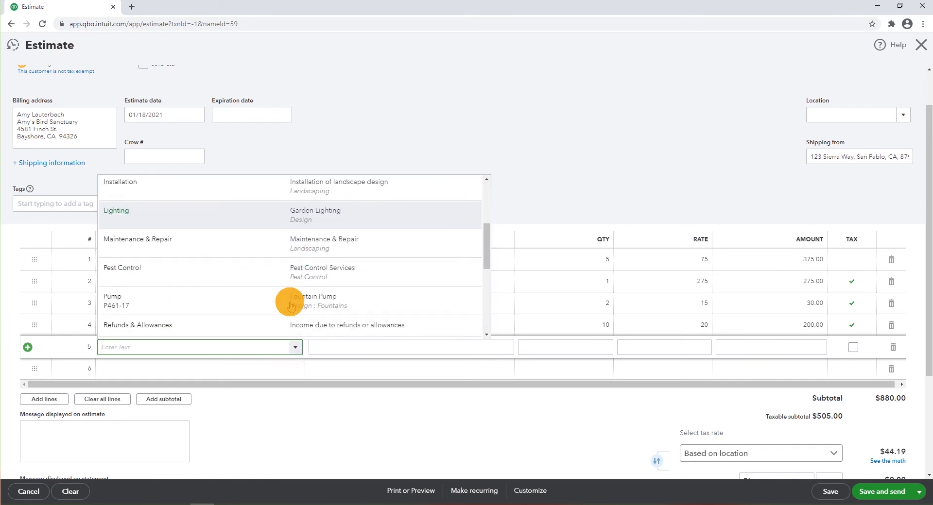
pyautogui.scroll(-3, 290, 305)
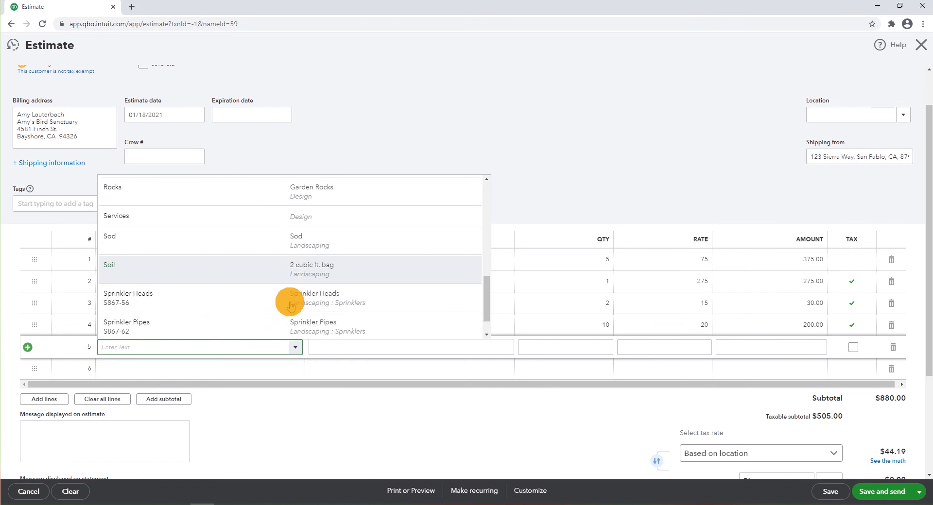
pyautogui.scroll(-1, 291, 305)
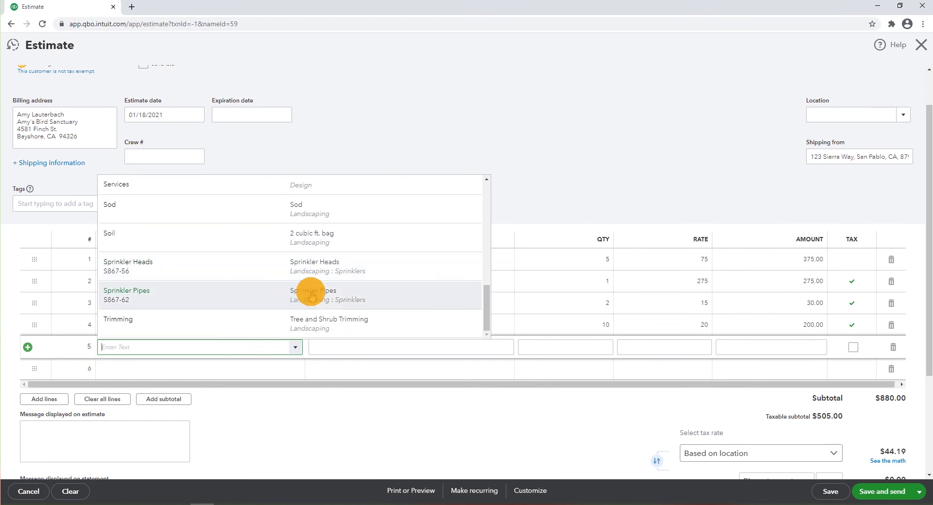
pyautogui.click(311, 296)
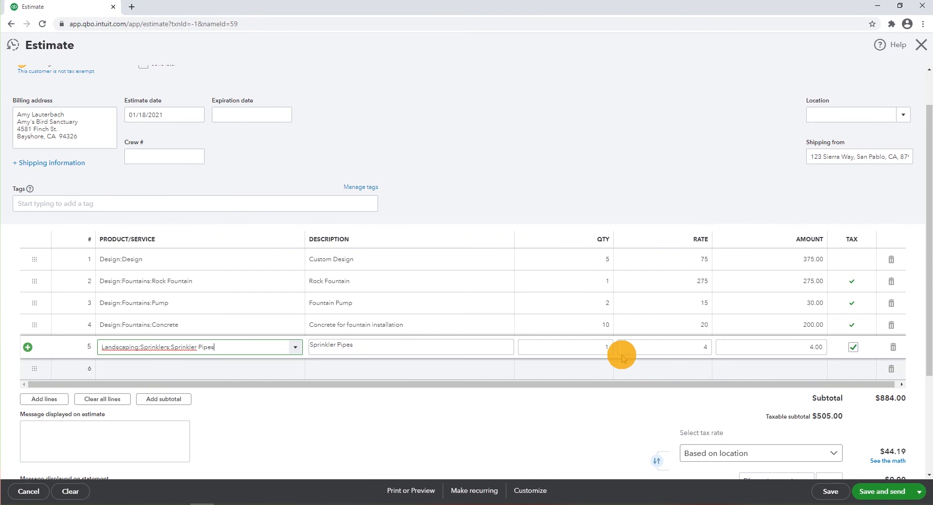
pyautogui.click(605, 347)
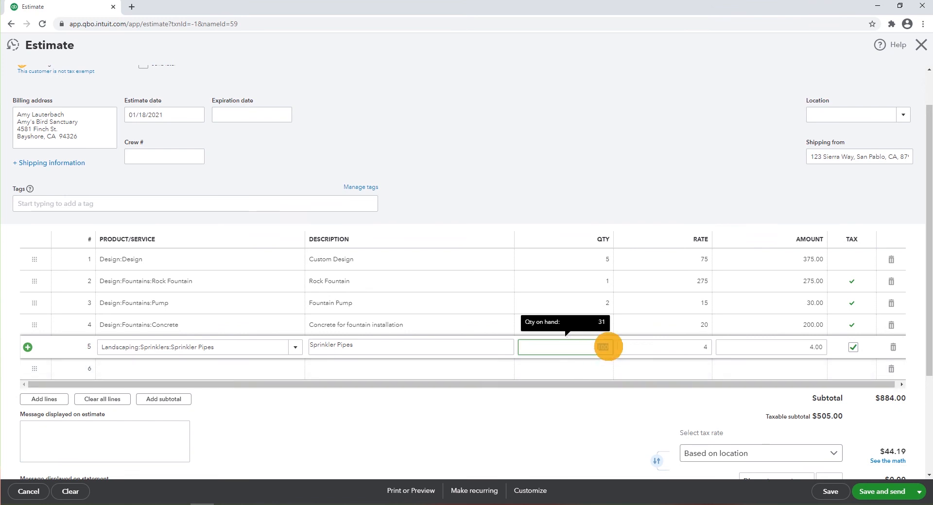
pyautogui.write('50')
pyautogui.click(562, 427)
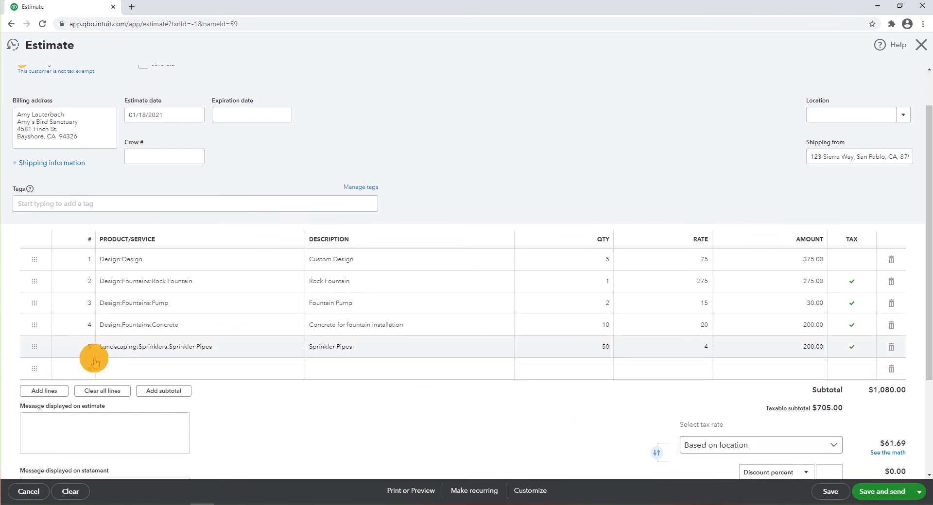
# Step: Add the landscaping Installation service on the sixth line of the estimate with quantity 10
pyautogui.click(188, 375)
pyautogui.click(295, 370)
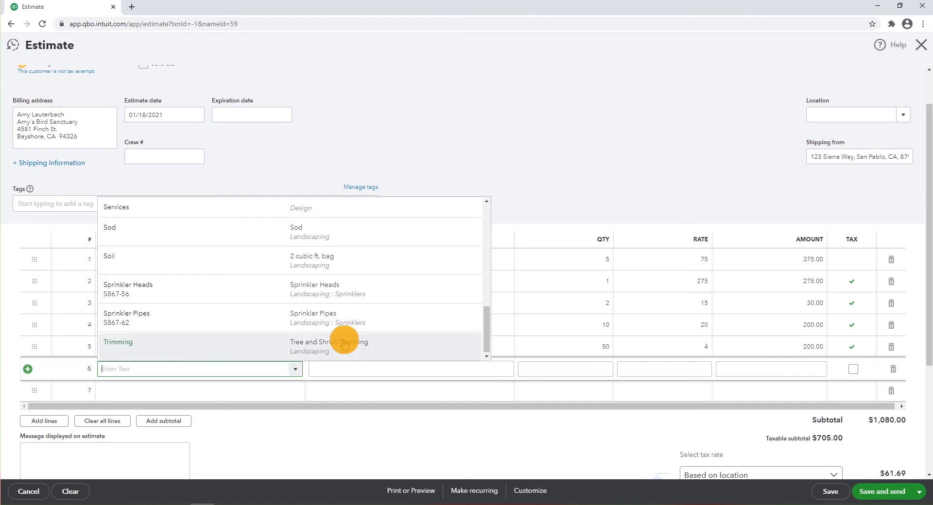
pyautogui.scroll(3, 486, 318)
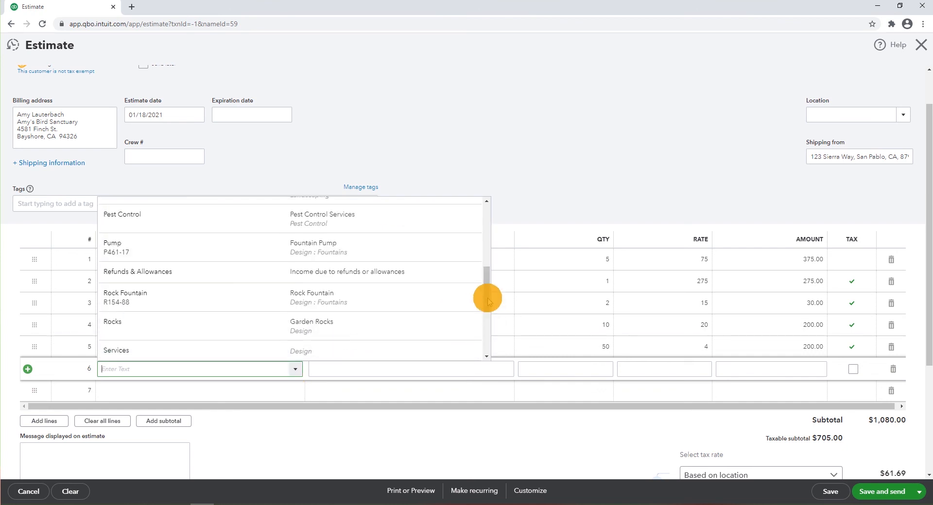
pyautogui.scroll(-4, 485, 321)
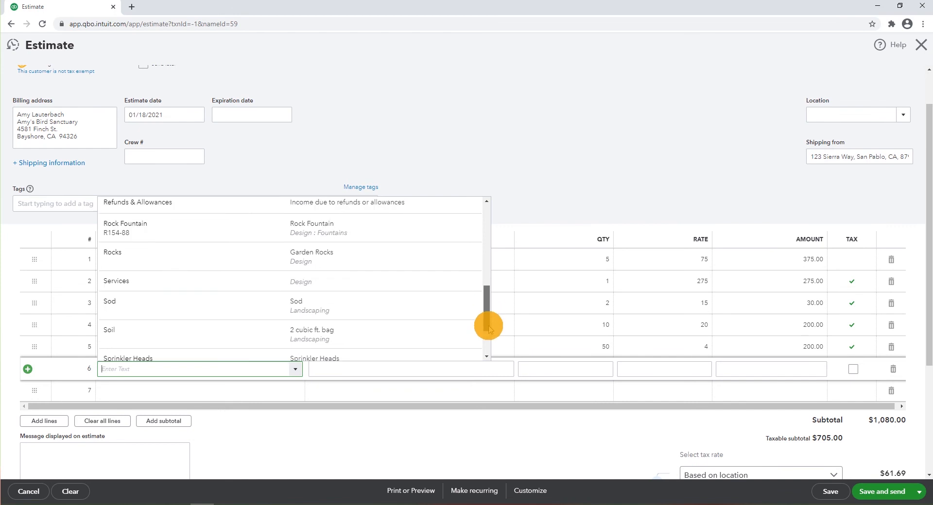
pyautogui.moveTo(489, 335); pyautogui.dragTo(495, 258)
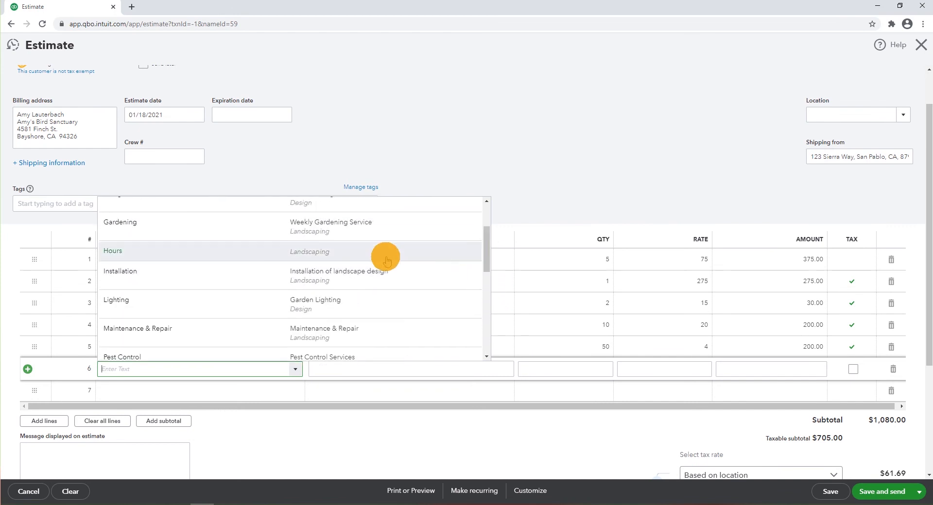
pyautogui.click(302, 277)
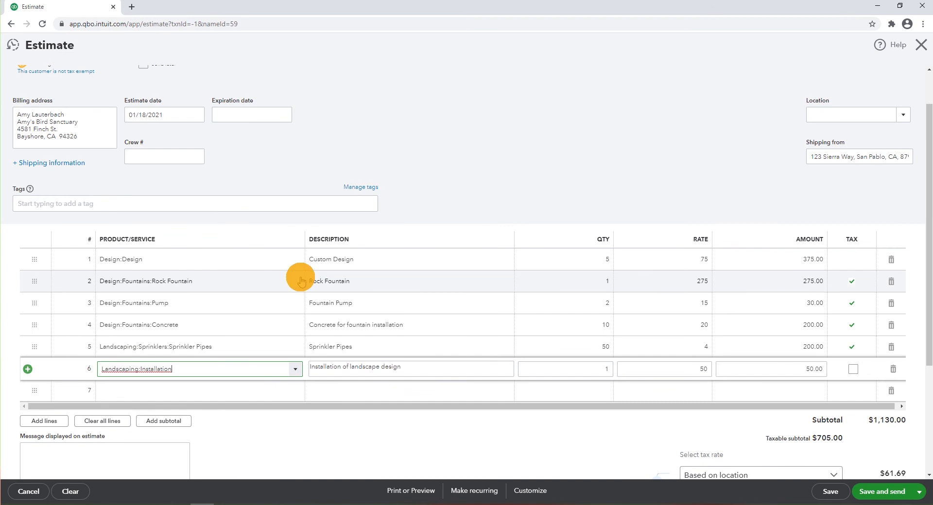
pyautogui.click(605, 369)
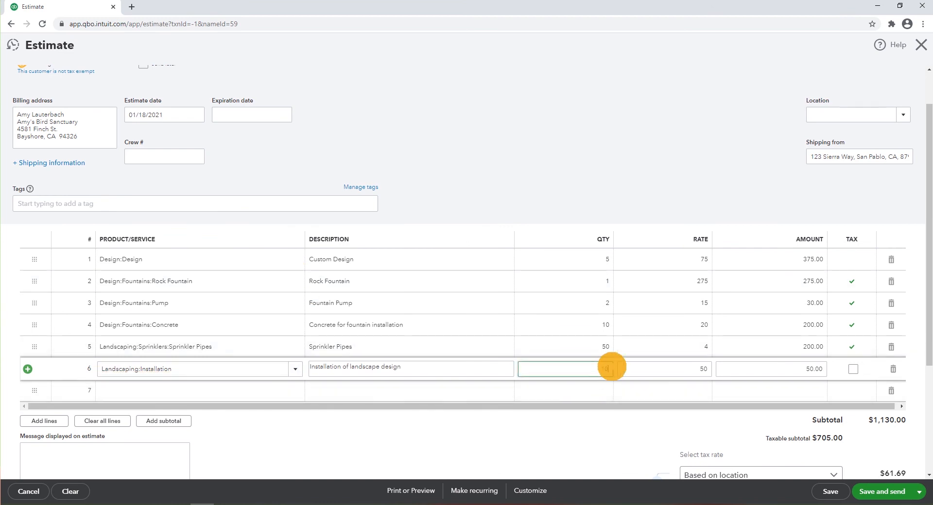
pyautogui.write('10')
pyautogui.click(607, 398)
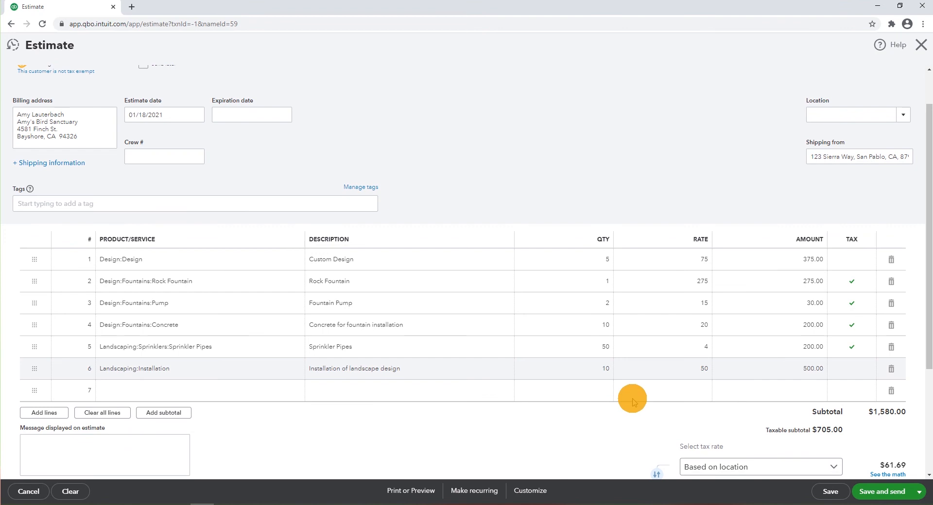
# Step: Add the landscaping Sod item on the seventh line of the estimate
pyautogui.scroll(-1, 920, 291)
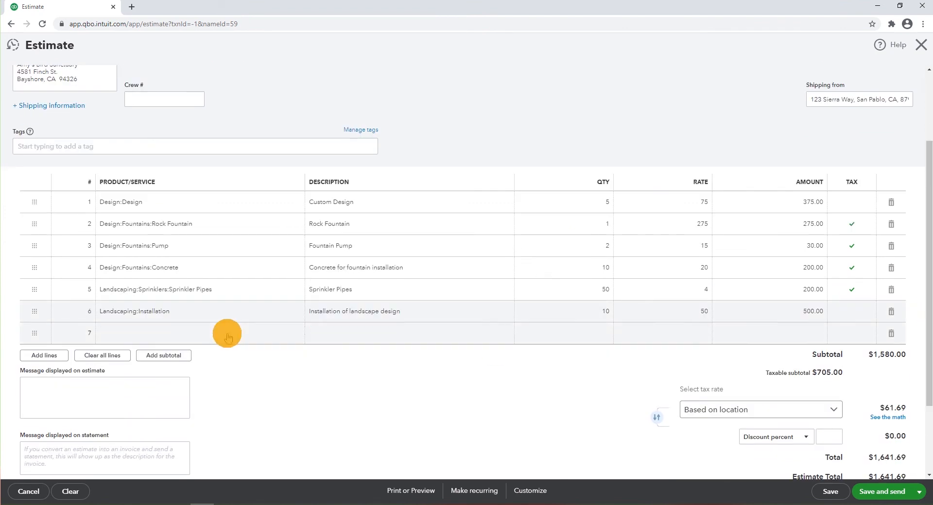
pyautogui.click(302, 333)
pyautogui.click(292, 334)
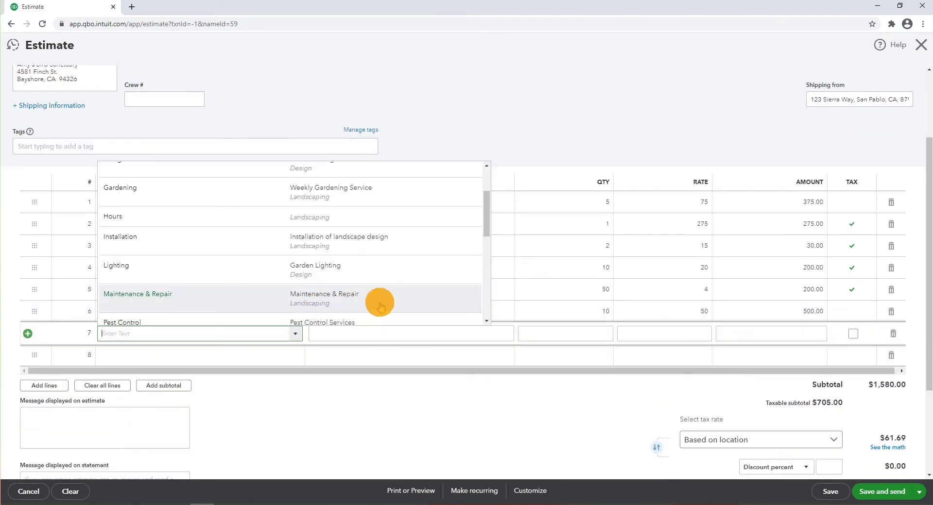
pyautogui.scroll(-1, 380, 303)
pyautogui.scroll(5, 379, 304)
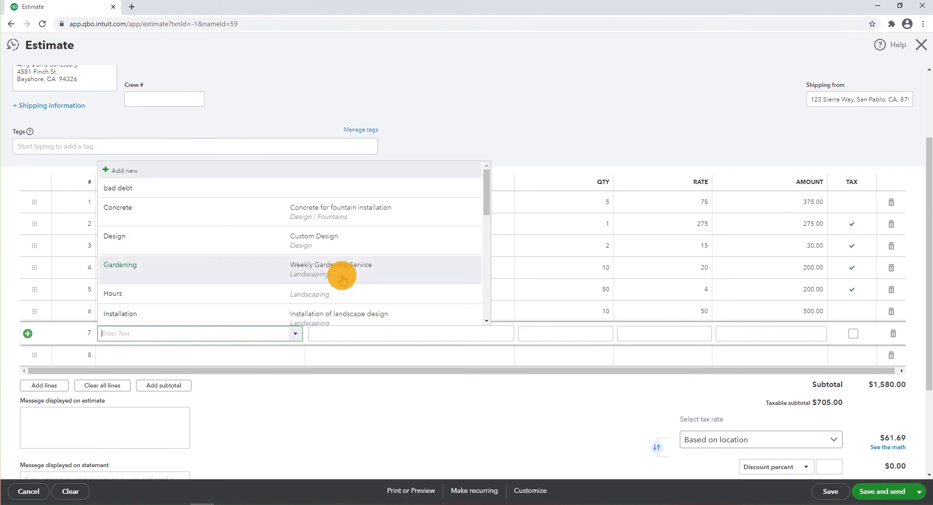
pyautogui.scroll(-3, 323, 247)
pyautogui.scroll(-1, 330, 259)
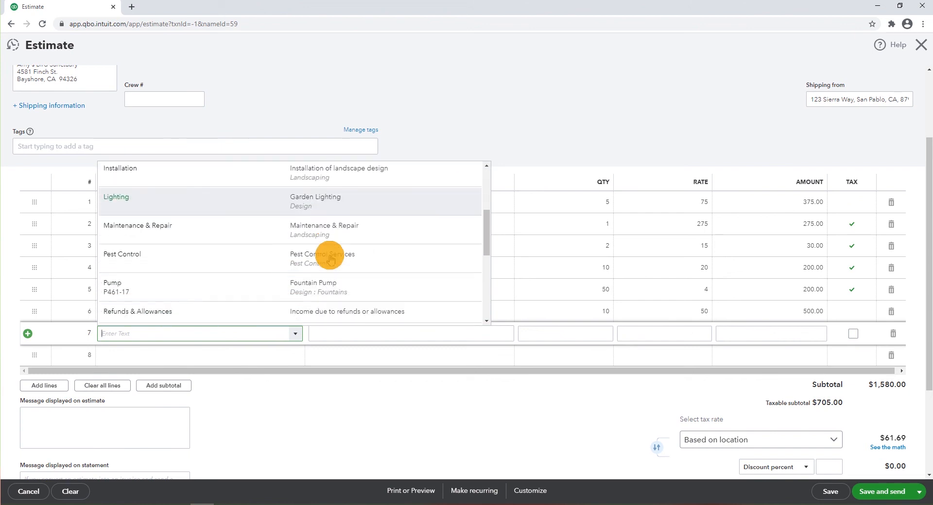
pyautogui.scroll(-3, 292, 267)
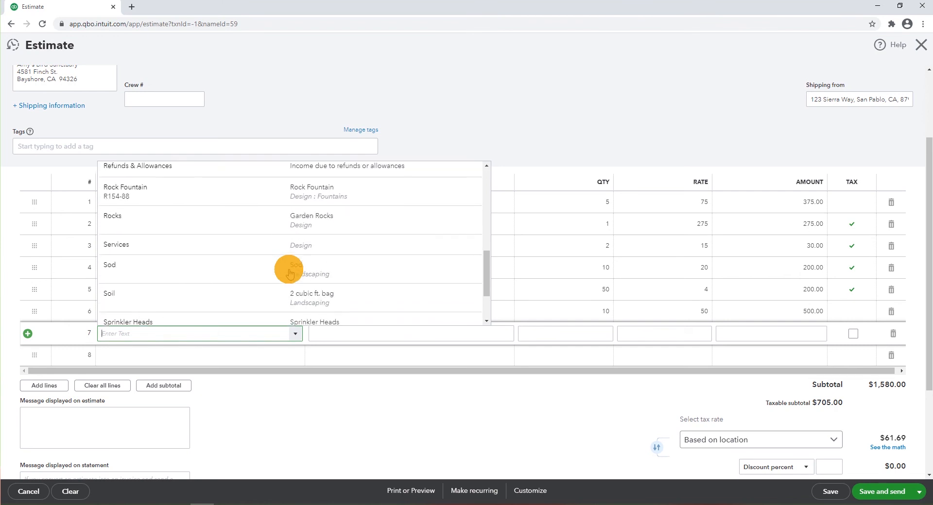
pyautogui.scroll(-2, 289, 272)
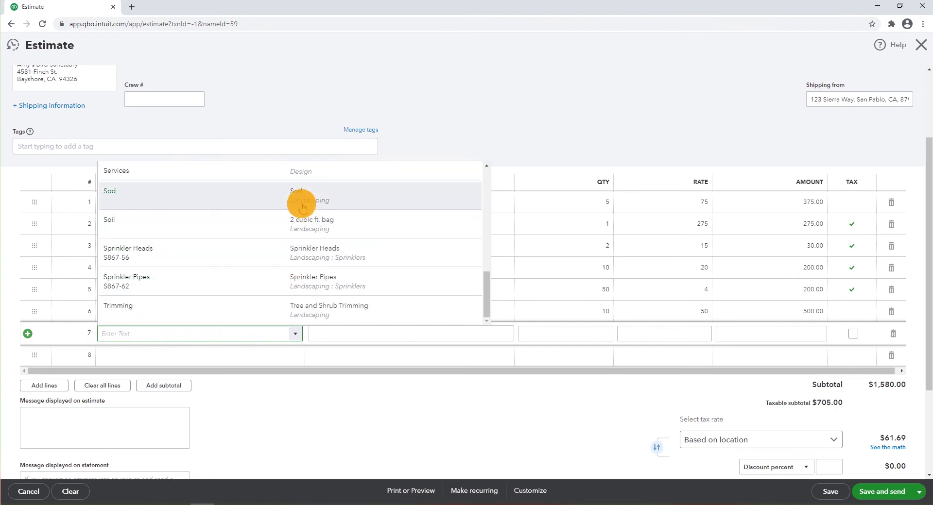
pyautogui.click(330, 193)
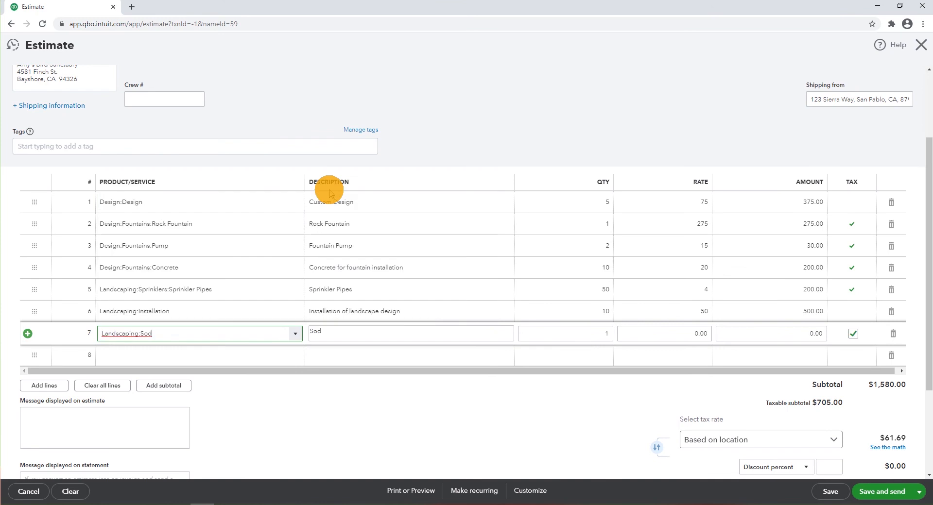
# Step: Set the Sod line's quantity to 1 and its rate to 100
pyautogui.click(594, 334)
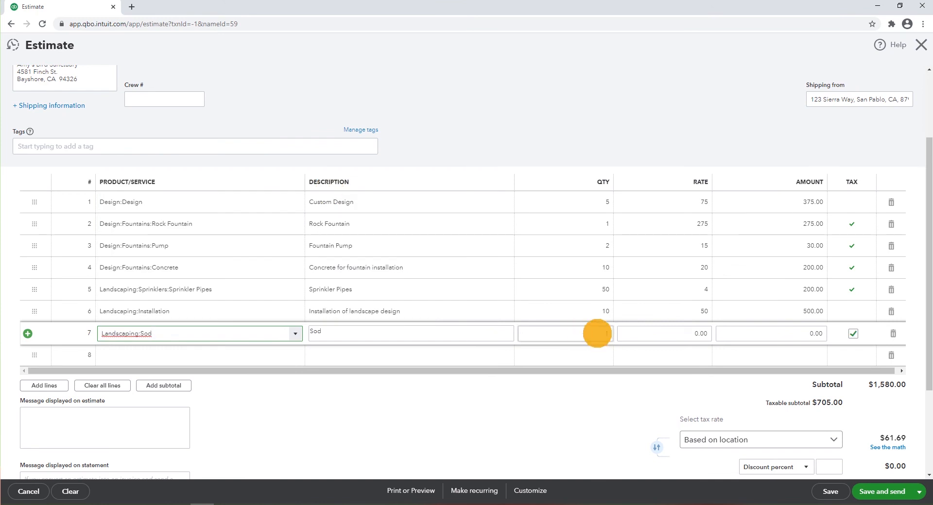
pyautogui.write('1')
pyautogui.click(703, 333)
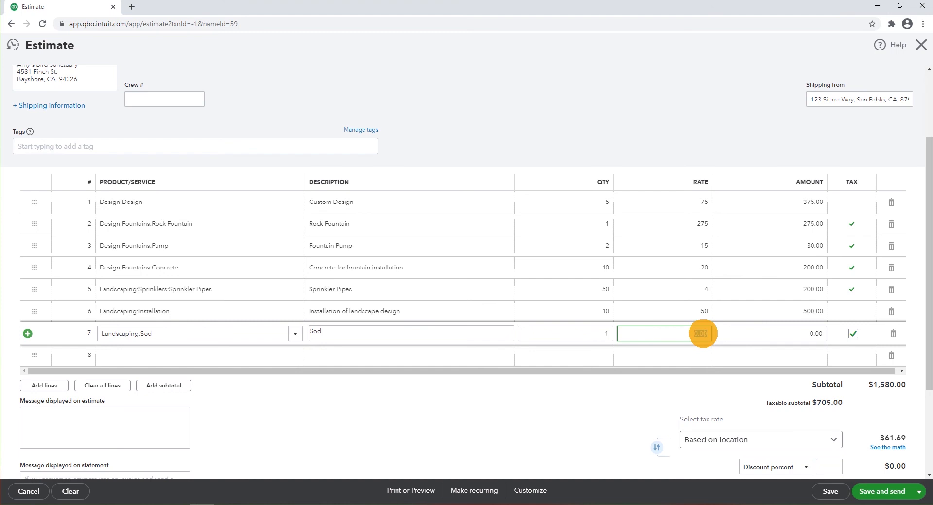
pyautogui.write('100')
pyautogui.click(653, 377)
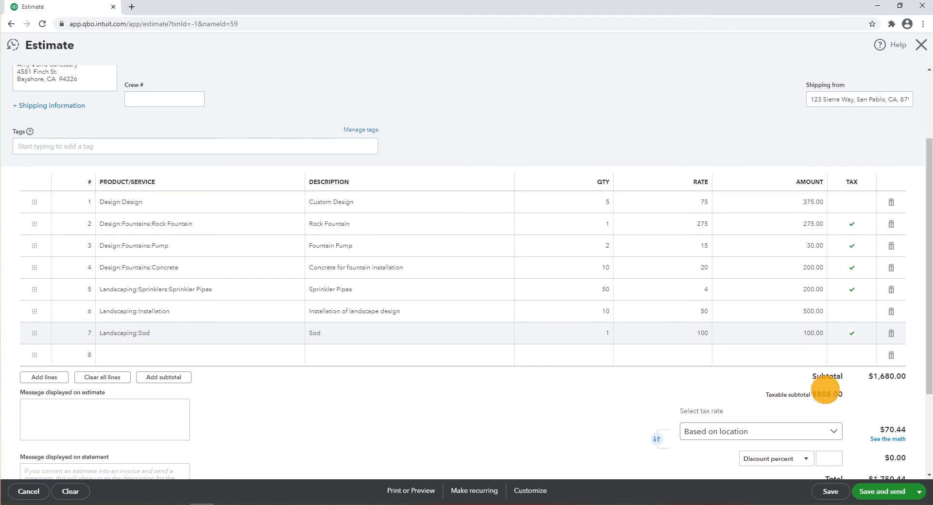
# Step: Review the estimate's tax rate options, the customer's billing address and the estimate totals
pyautogui.moveTo(927, 317); pyautogui.dragTo(926, 389)
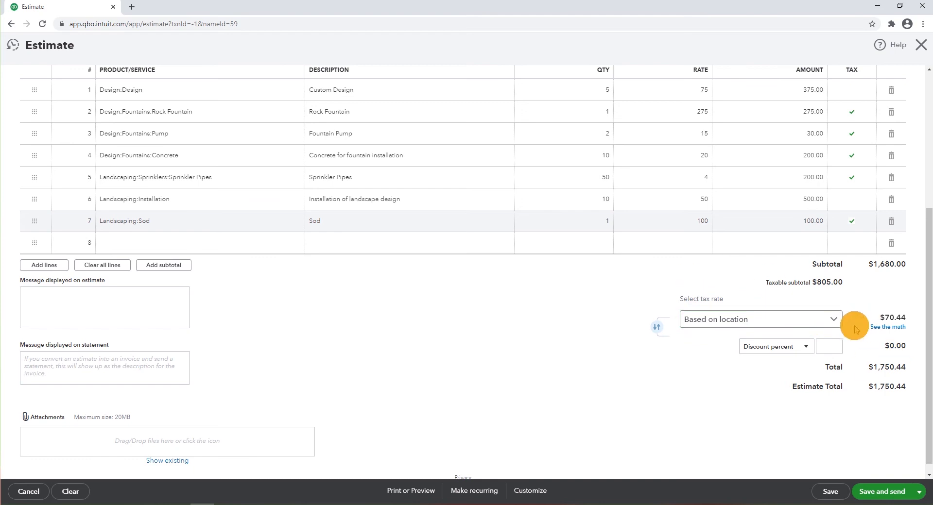
pyautogui.click(829, 318)
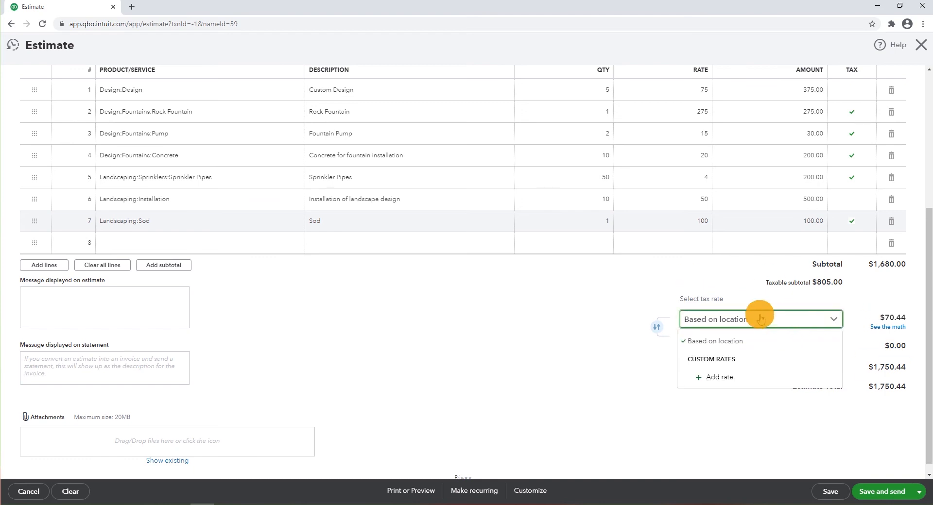
pyautogui.click(622, 301)
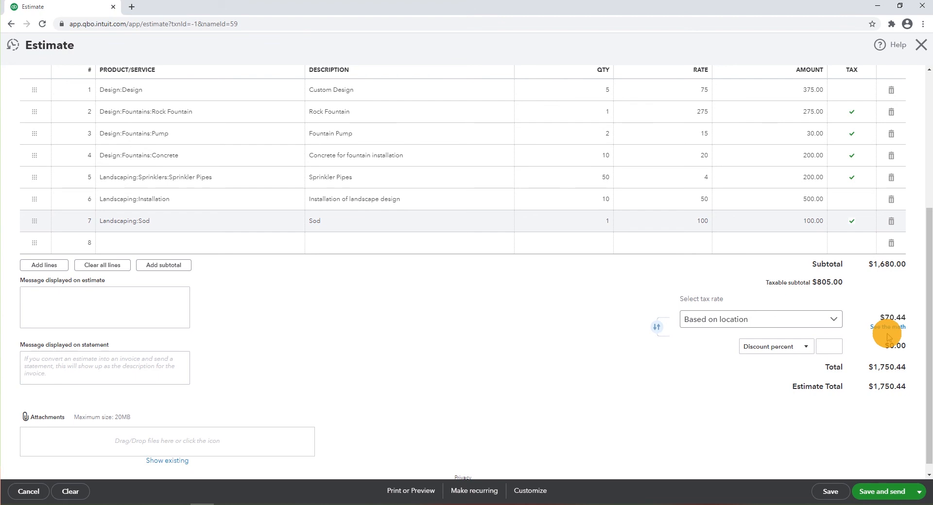
pyautogui.scroll(4, 578, 309)
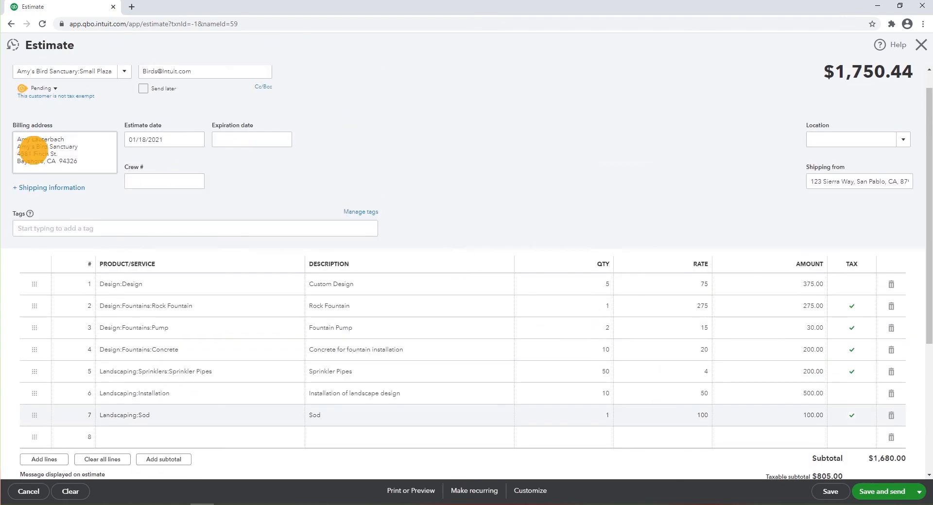
pyautogui.scroll(-3, 83, 156)
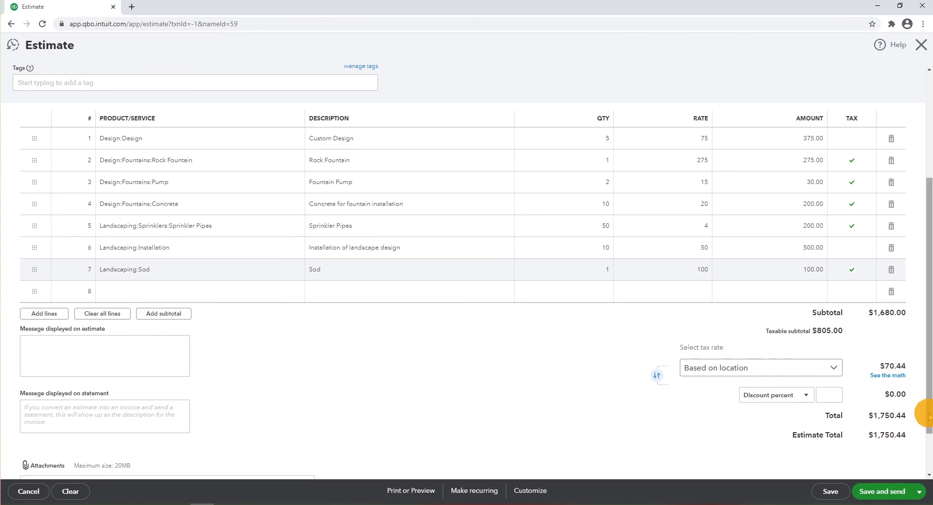
pyautogui.scroll(-1, 929, 412)
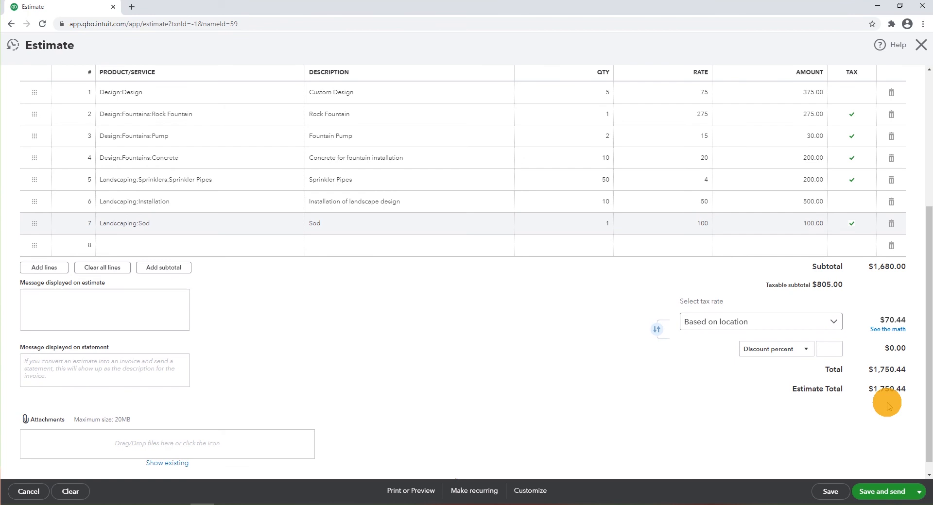
# Step: Save and close the Small Plaza estimate, returning to the project's transactions
pyautogui.click(923, 494)
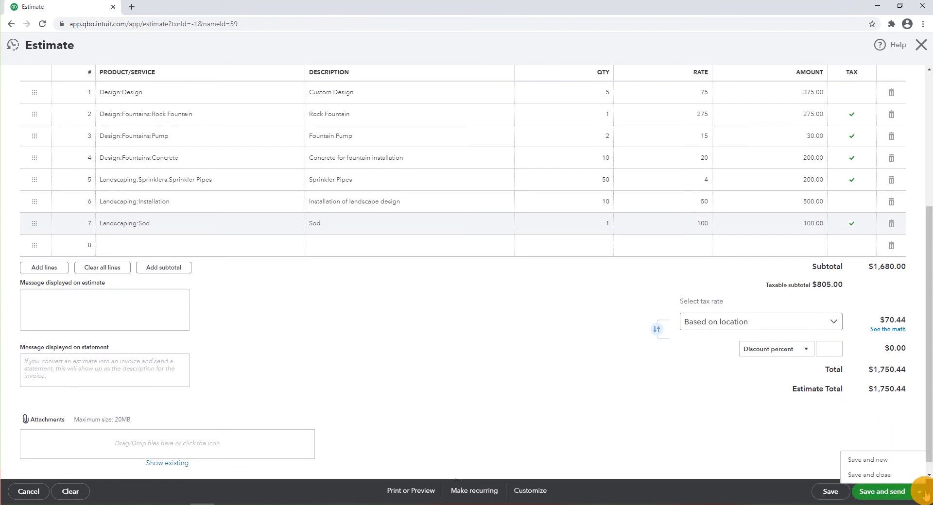
pyautogui.click(863, 476)
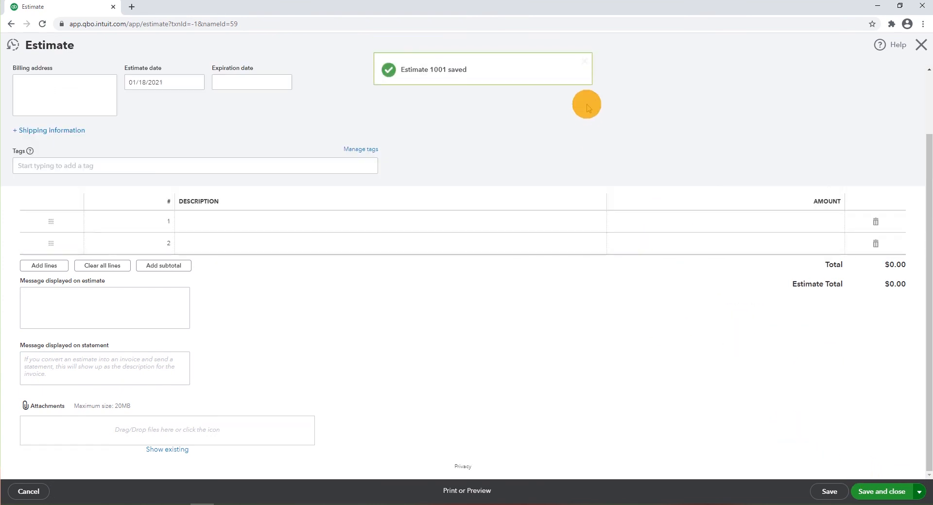
pyautogui.click(921, 45)
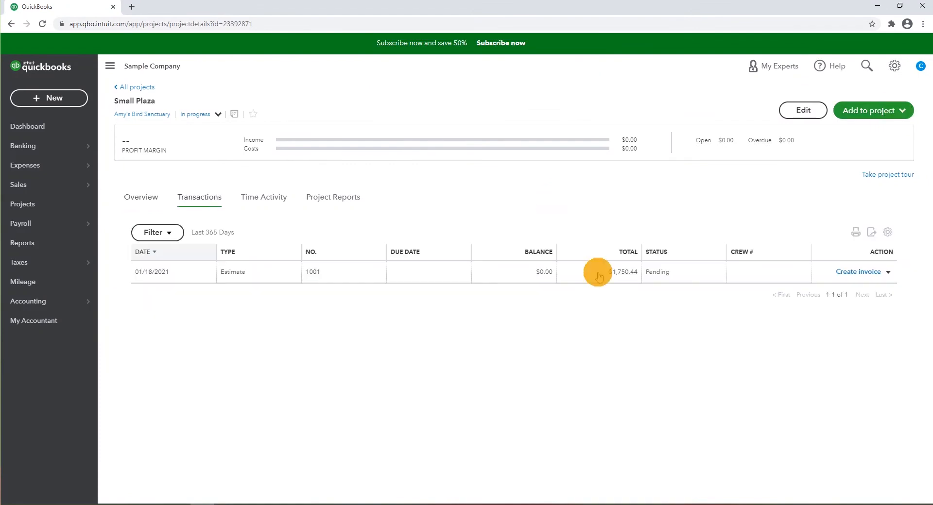
# Step: Mark the Small Plaza estimate as Accepted with the date 01/19/2021, saving and closing it
pyautogui.click(668, 272)
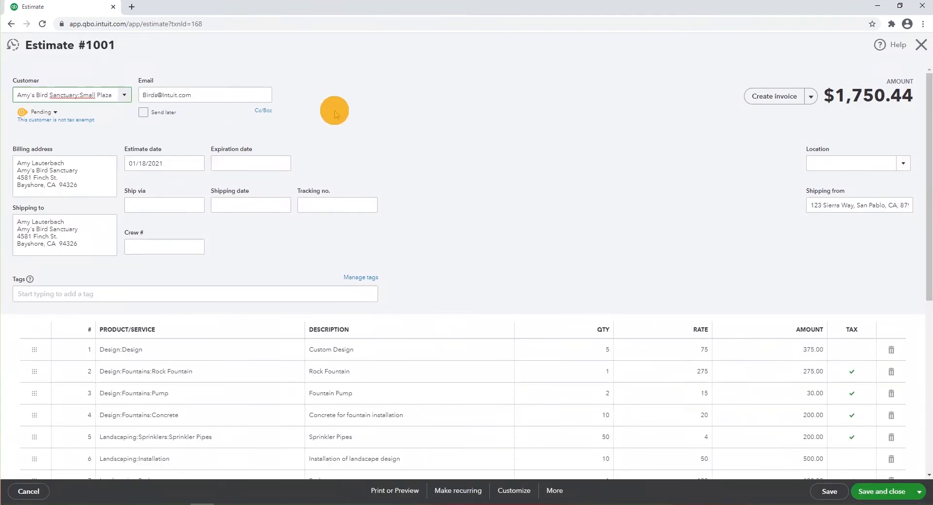
pyautogui.click(55, 112)
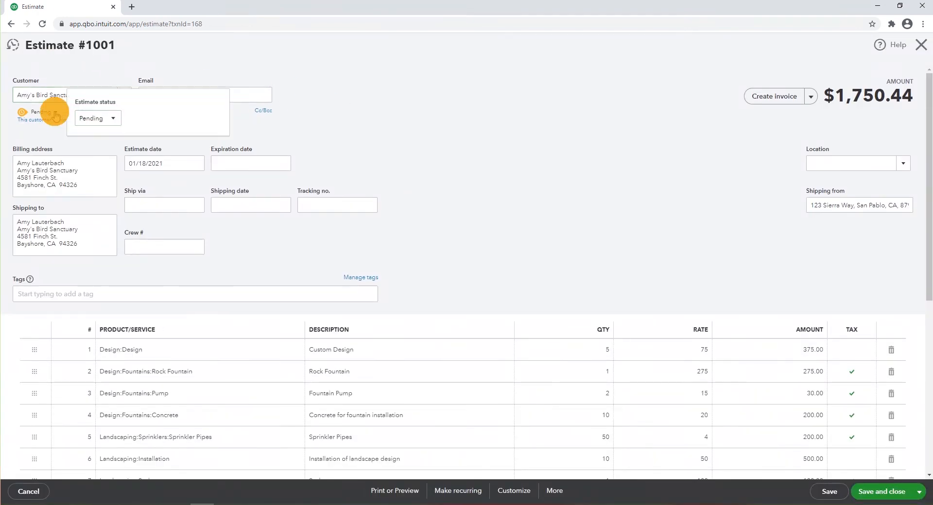
pyautogui.click(116, 120)
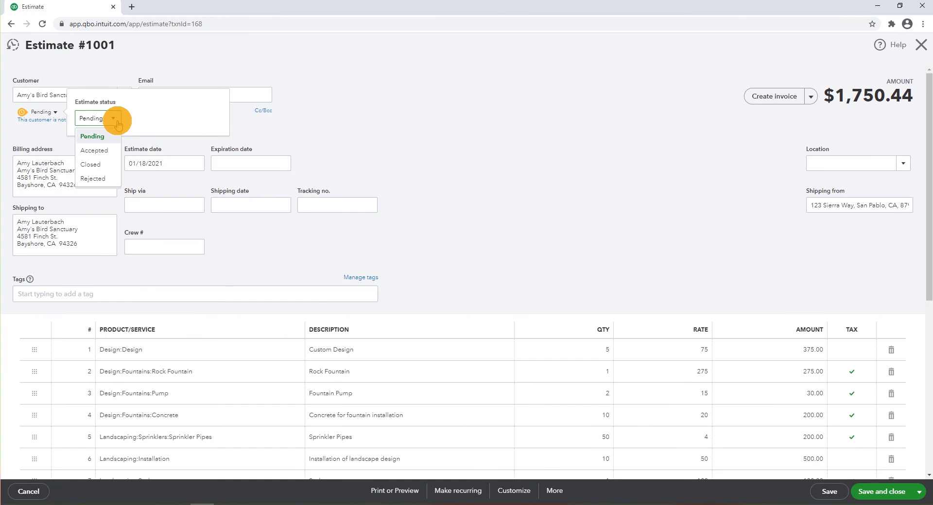
pyautogui.click(102, 152)
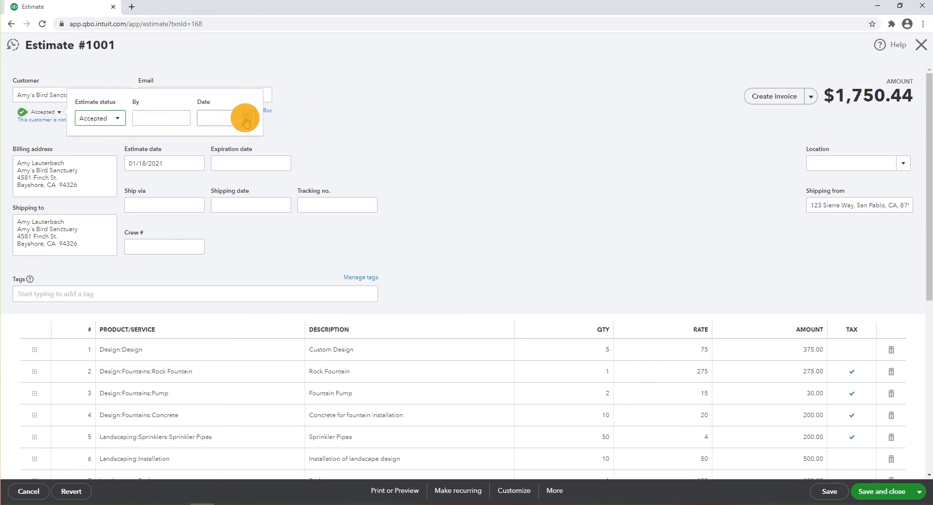
pyautogui.click(245, 121)
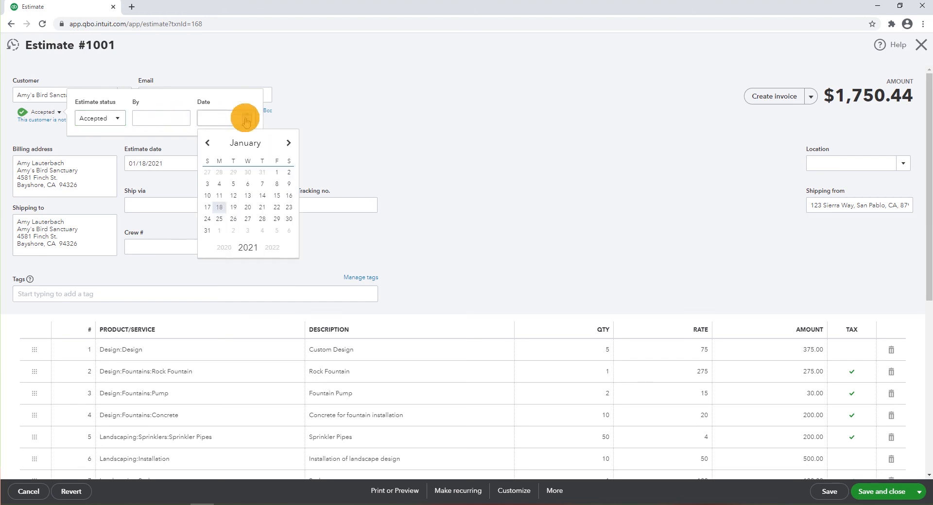
pyautogui.click(236, 206)
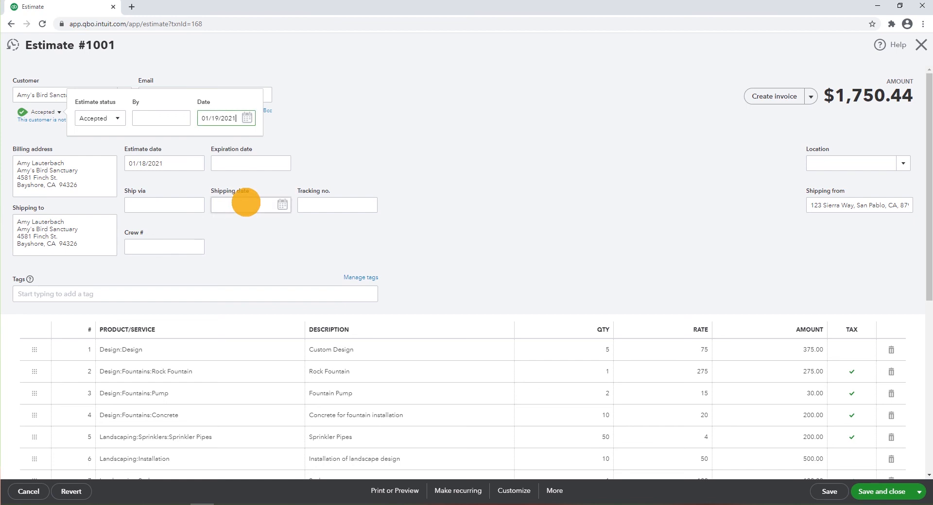
pyautogui.click(887, 492)
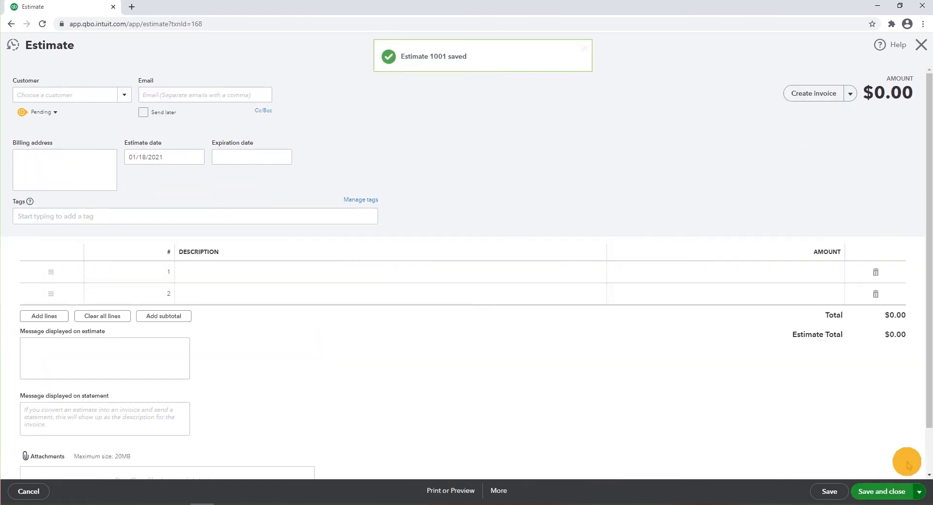
pyautogui.click(921, 46)
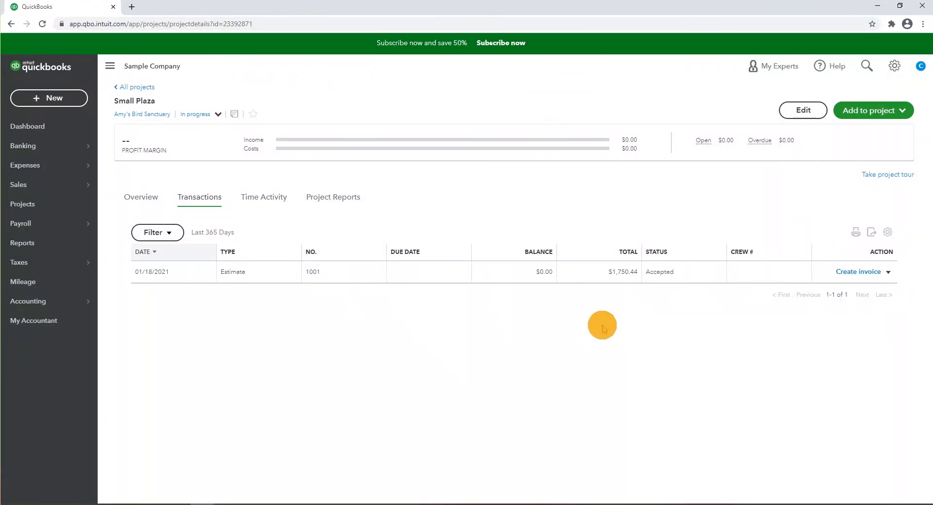
# Step: Create an invoice from the accepted Small Plaza estimate, saving and closing it with all seven lines
pyautogui.click(879, 273)
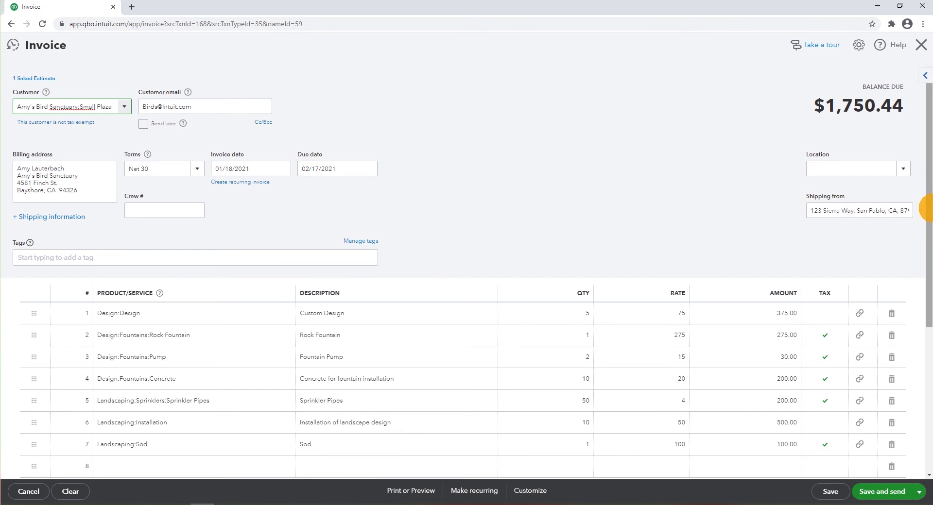
pyautogui.moveTo(926, 204); pyautogui.dragTo(923, 184)
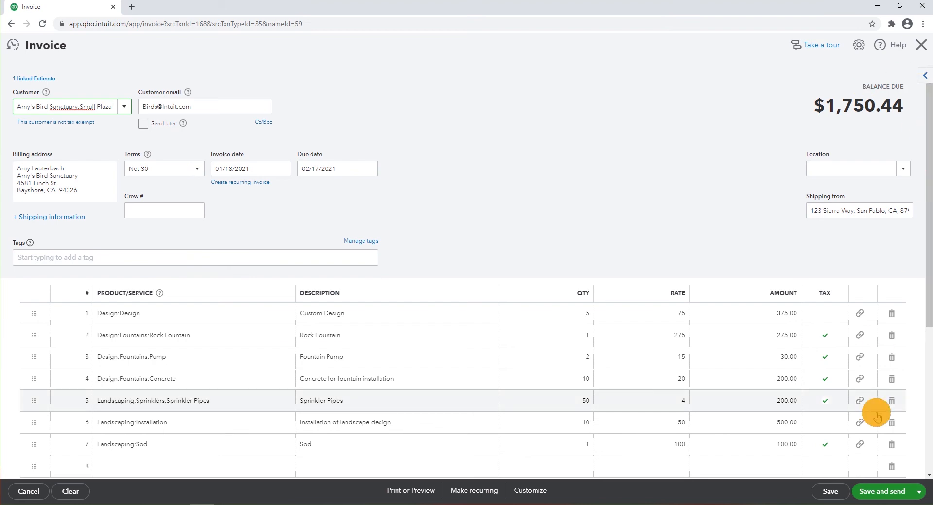
pyautogui.click(918, 492)
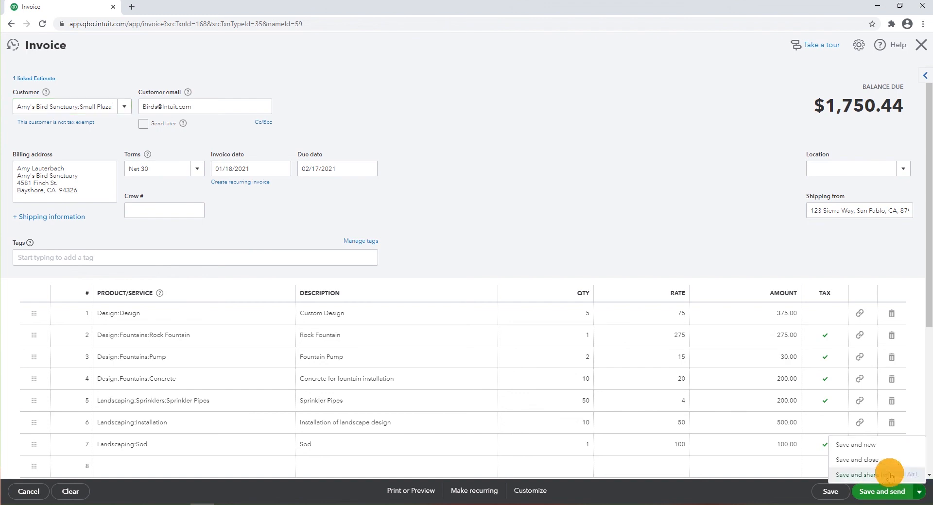
pyautogui.click(879, 461)
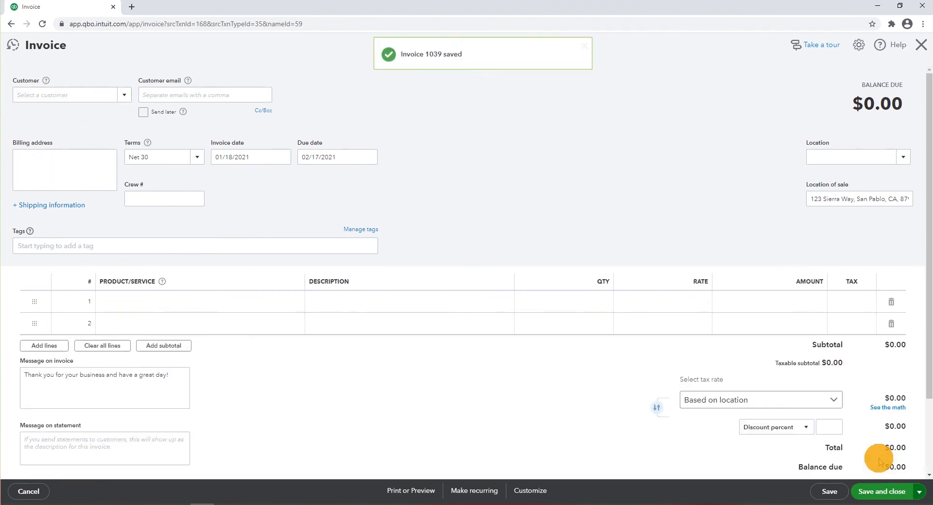
pyautogui.click(919, 43)
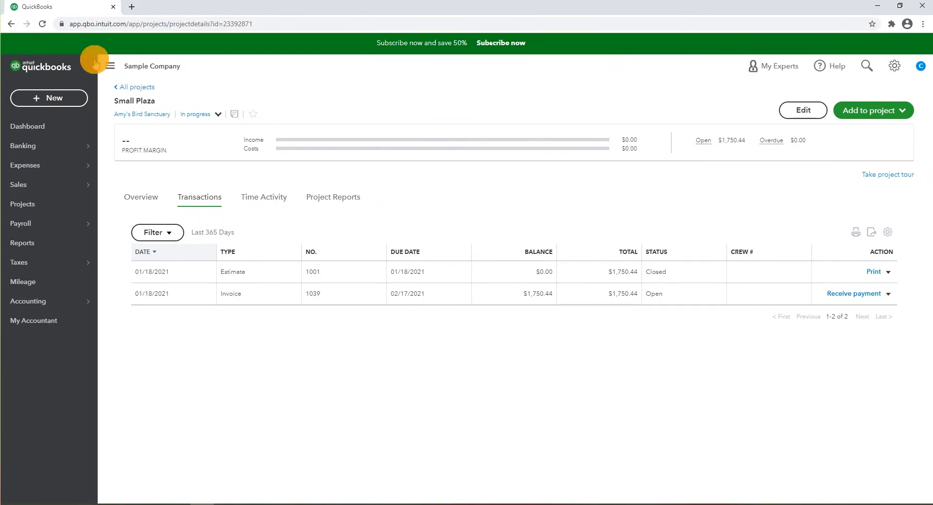
# Step: Reload the Small Plaza project page and check its profit overview and the transaction types that can be added
pyautogui.click(41, 24)
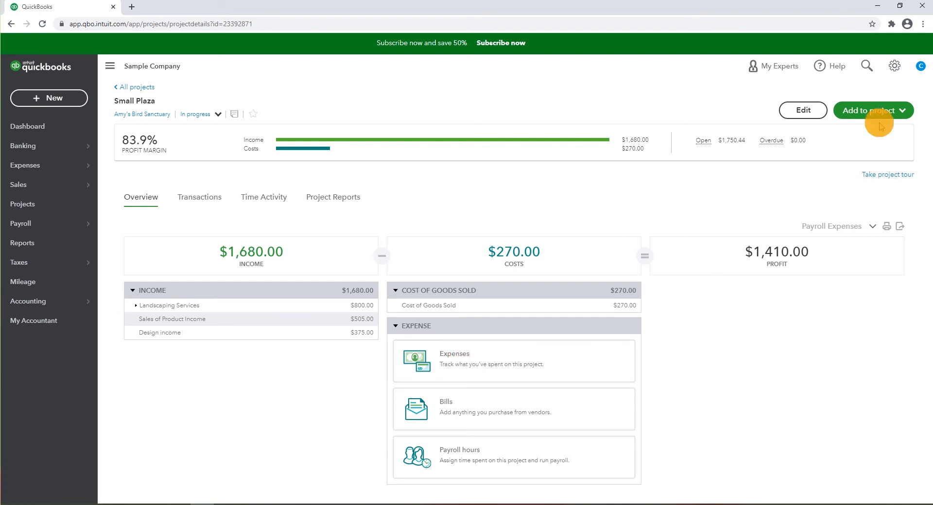
pyautogui.click(903, 112)
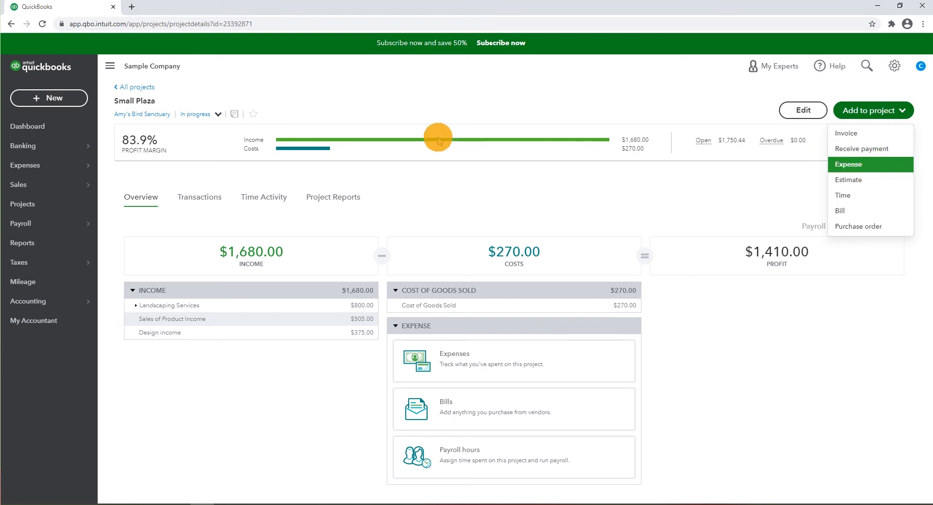
pyautogui.click(219, 102)
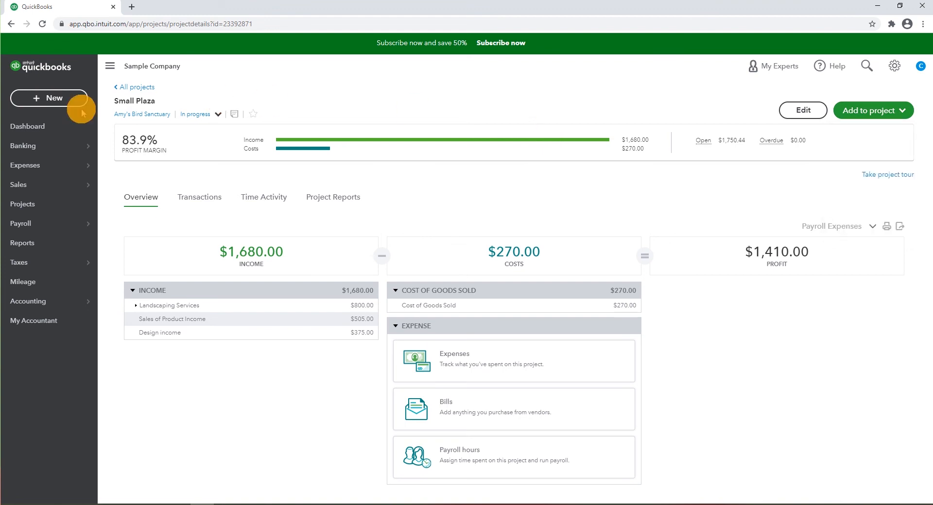
# Step: Start a new expense and assign its first category line to the Small Plaza project of Amy's Bird Sanctuary
pyautogui.click(55, 97)
pyautogui.click(155, 159)
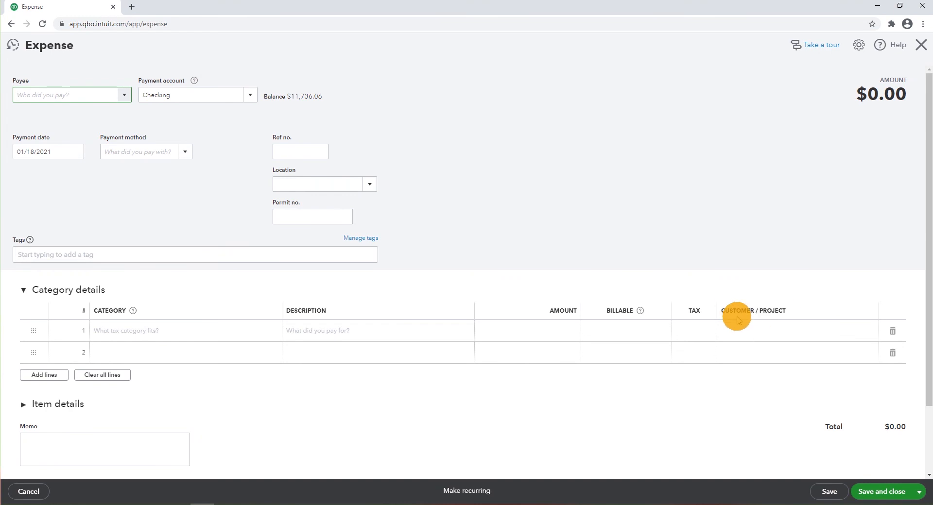
pyautogui.click(866, 332)
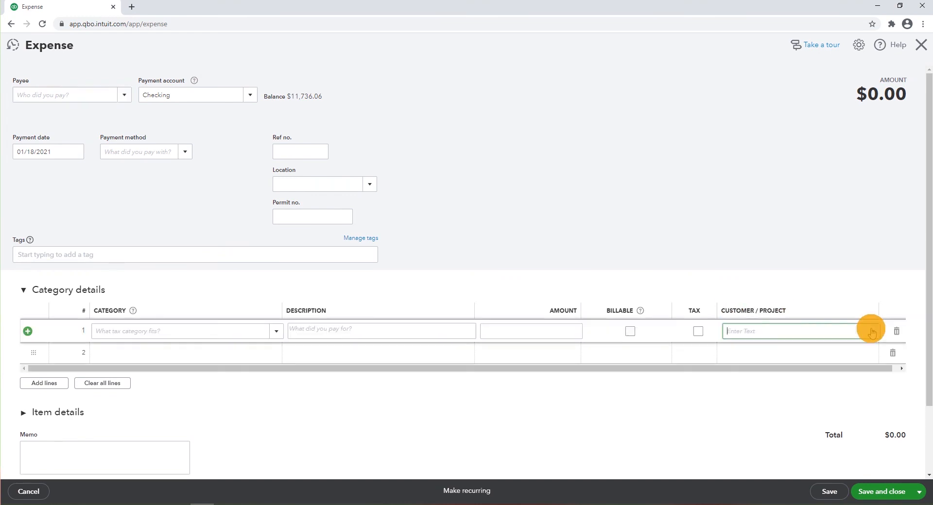
pyautogui.click(867, 332)
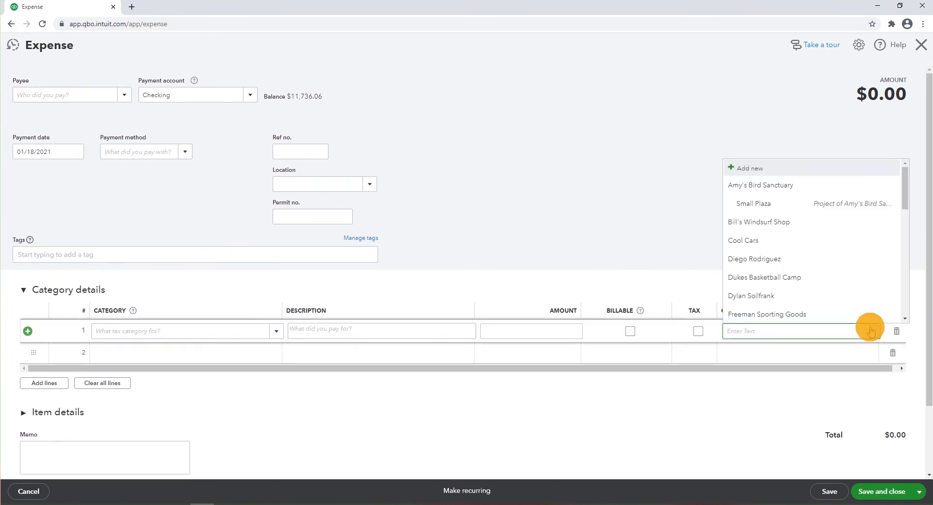
pyautogui.click(776, 206)
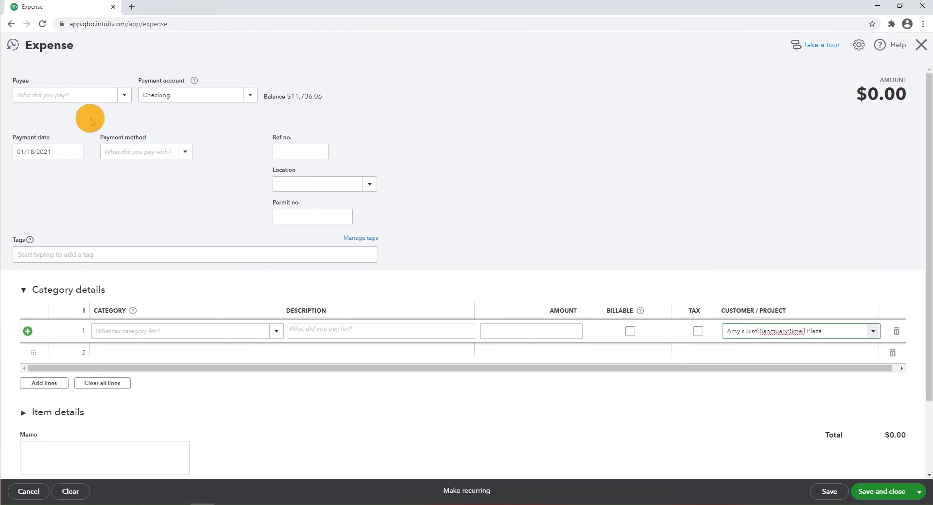
# Step: Set the expense's payee to Hicks Hardware without prefilling from the last expense, and set the payment account to Mastercard
pyautogui.click(121, 92)
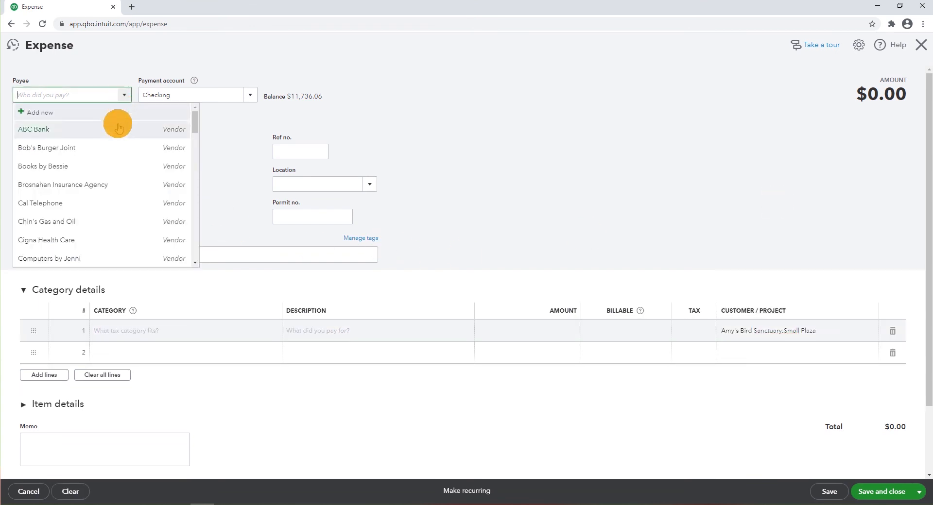
pyautogui.scroll(-4, 95, 209)
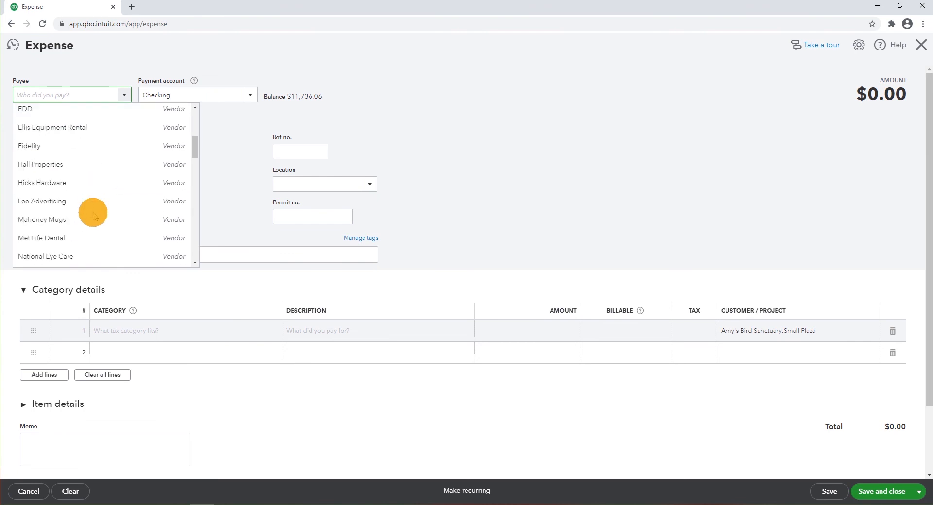
pyautogui.click(99, 180)
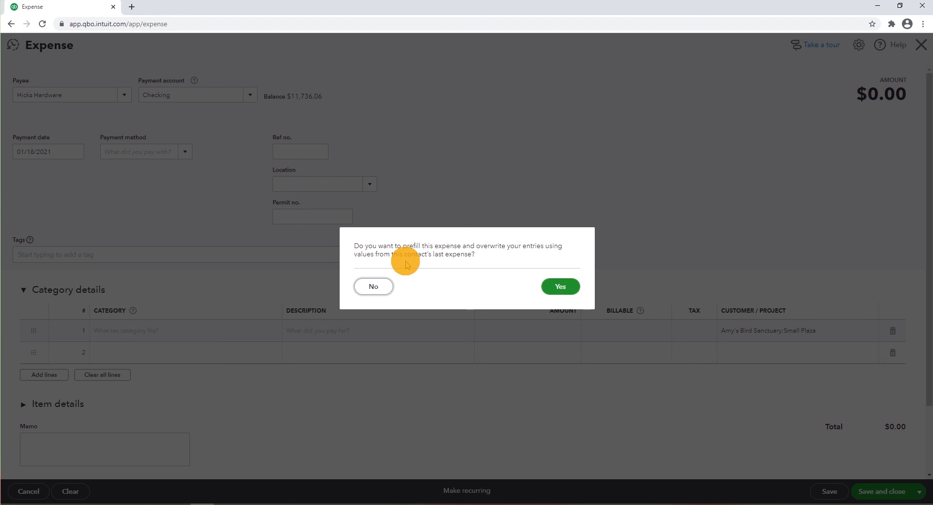
pyautogui.click(373, 287)
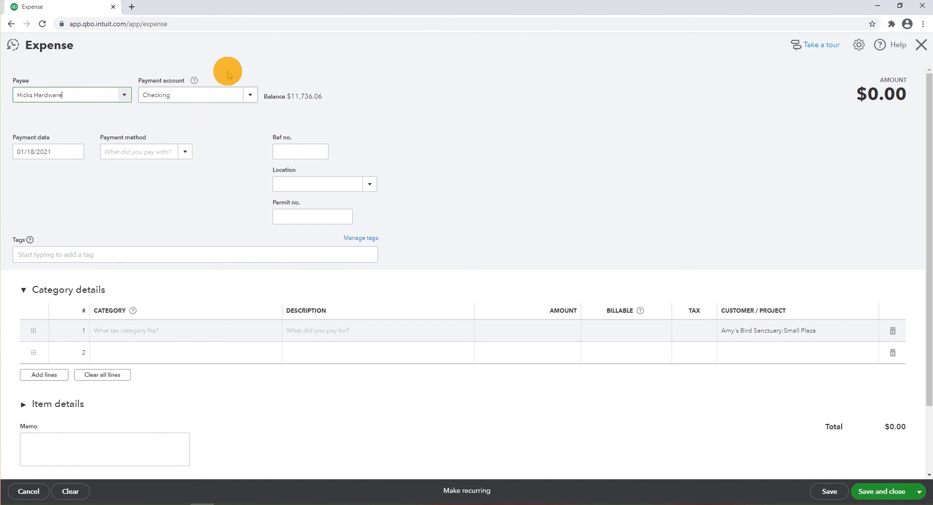
pyautogui.click(248, 95)
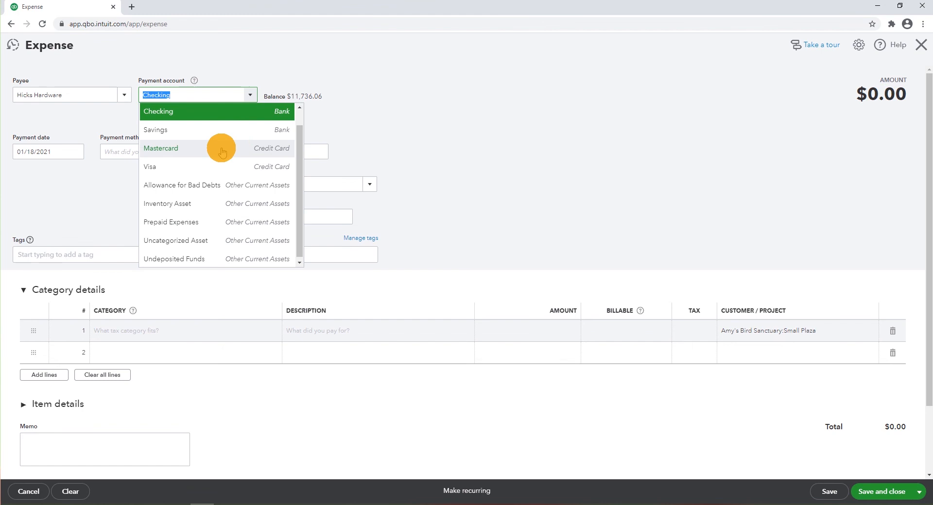
pyautogui.click(222, 153)
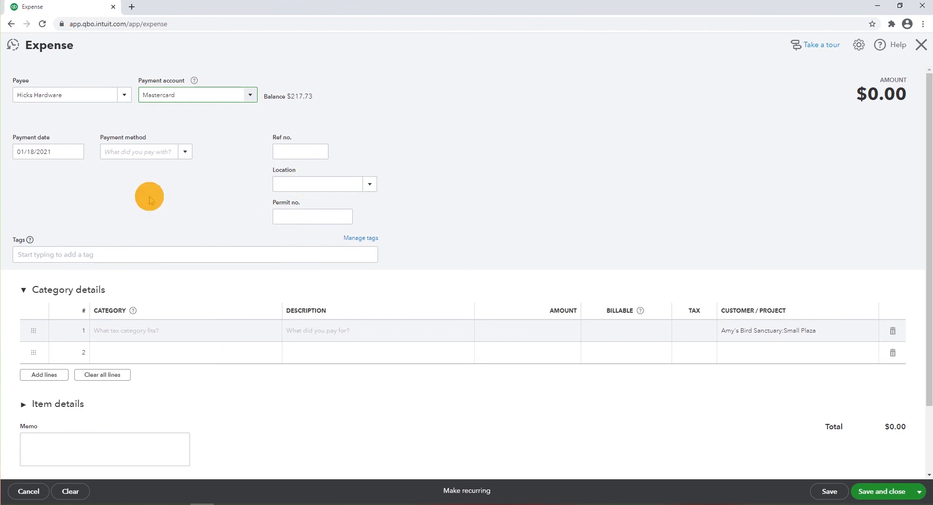
# Step: Set the category of the expense's first line to Cost of Goods Sold
pyautogui.click(198, 333)
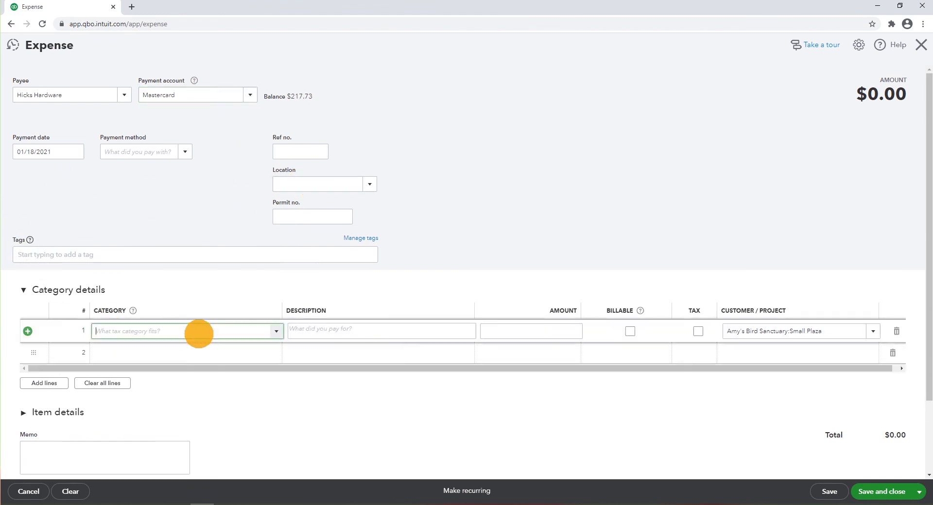
pyautogui.click(277, 332)
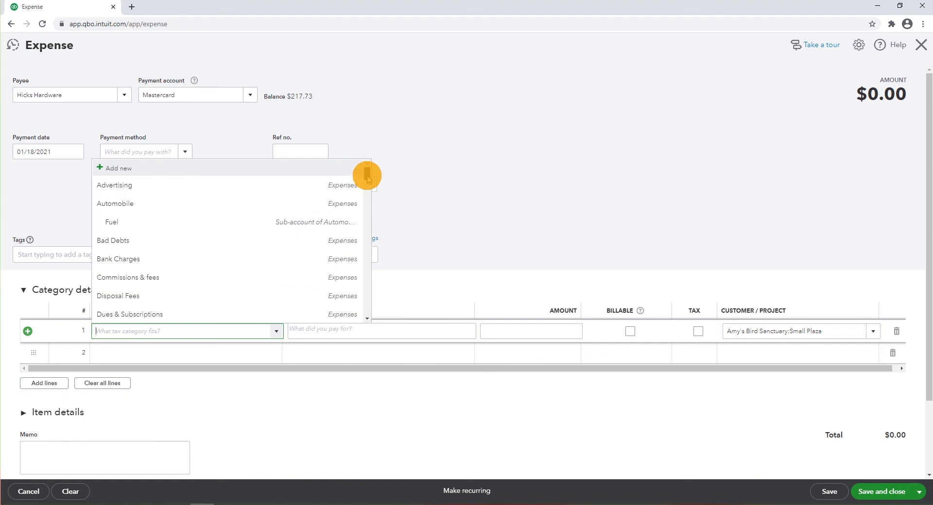
pyautogui.moveTo(367, 178); pyautogui.dragTo(364, 198)
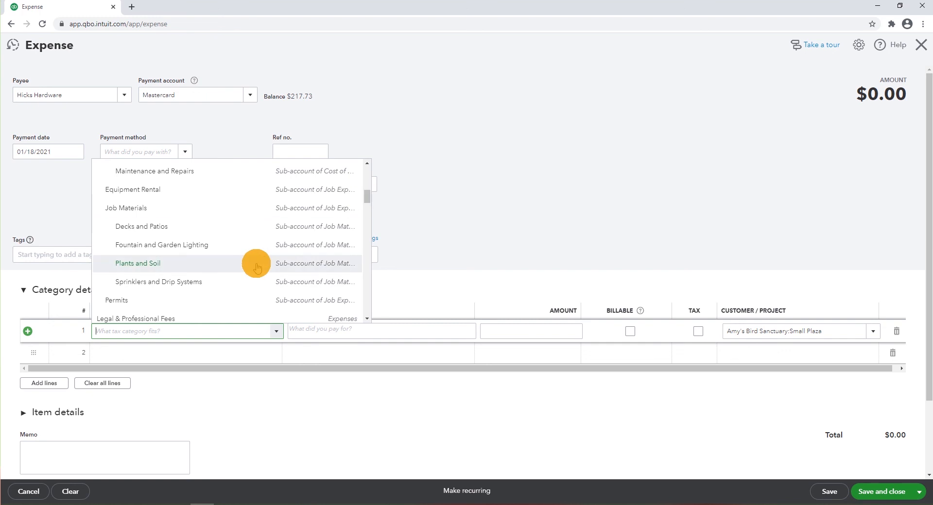
pyautogui.write('Cost of Goods Sold')
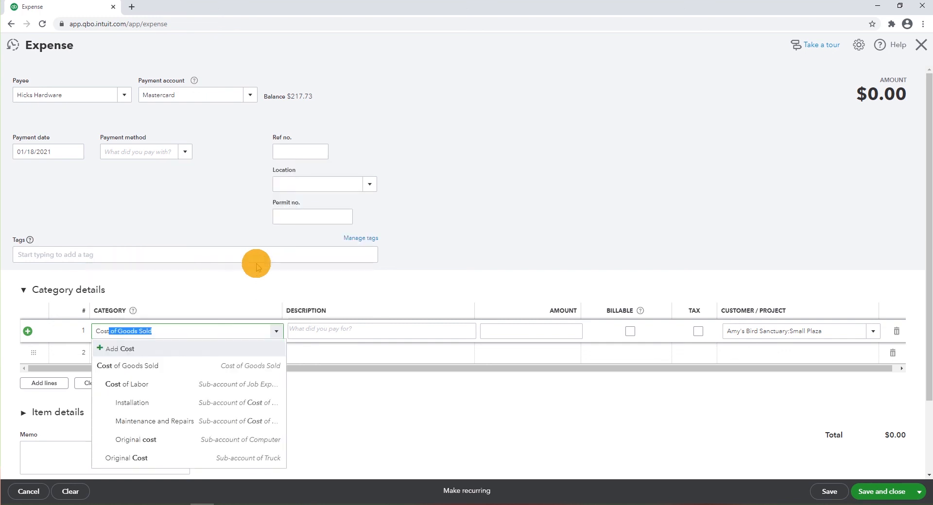
pyautogui.click(198, 364)
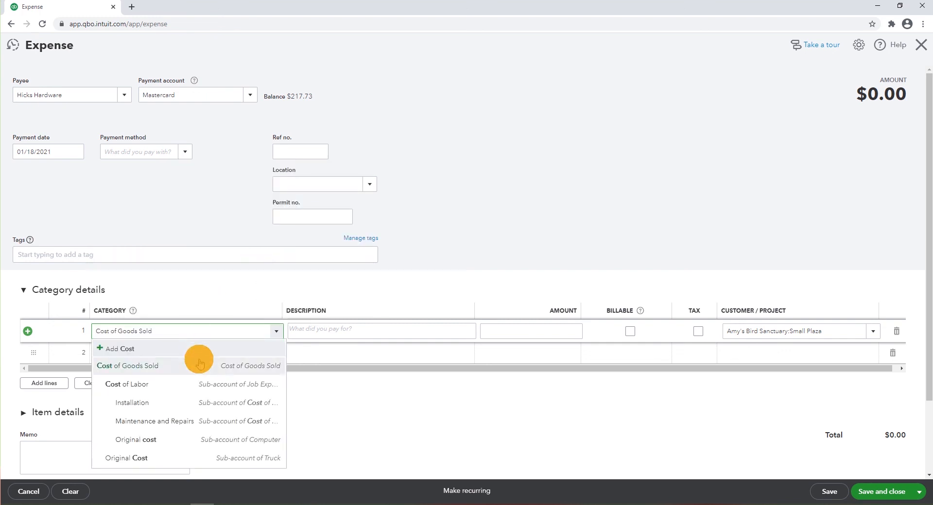
# Step: Describe the first expense line as "pipes etc" with an amount of 250, and save and close the expense
pyautogui.click(376, 330)
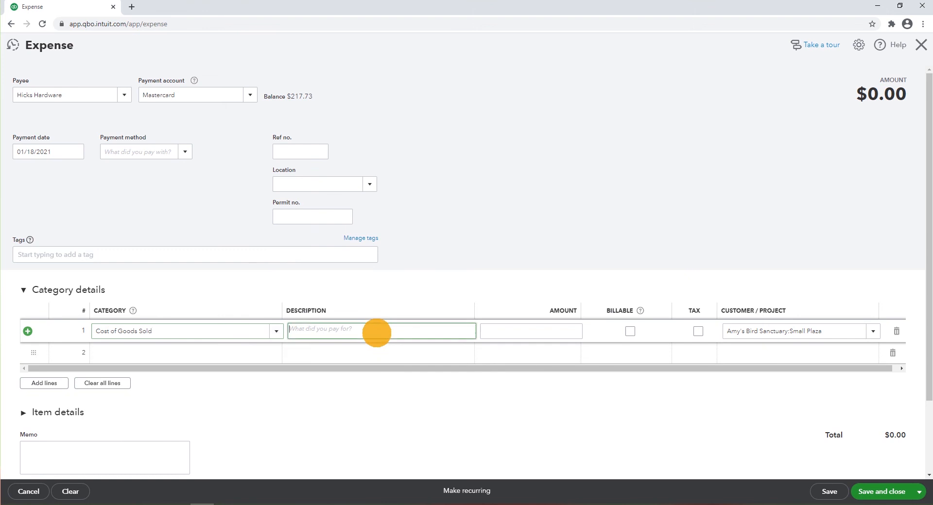
pyautogui.write('pipes etc')
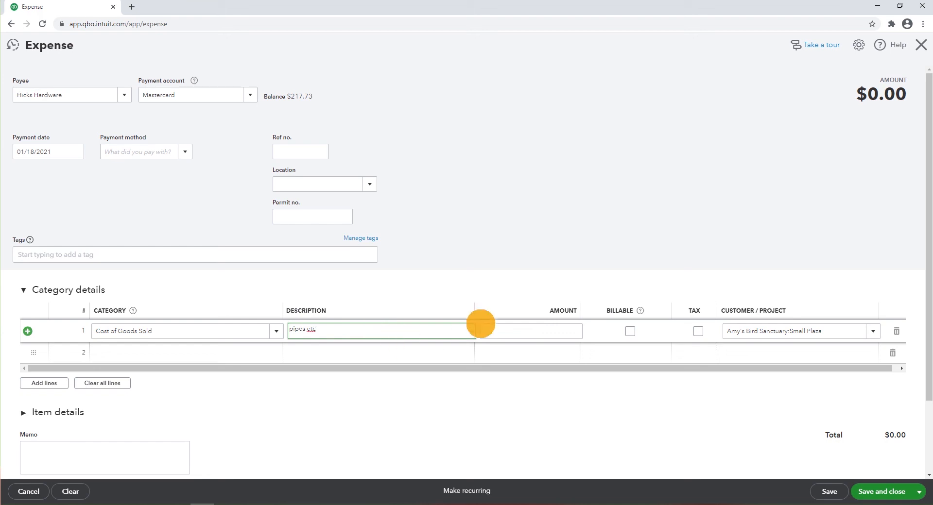
pyautogui.click(529, 332)
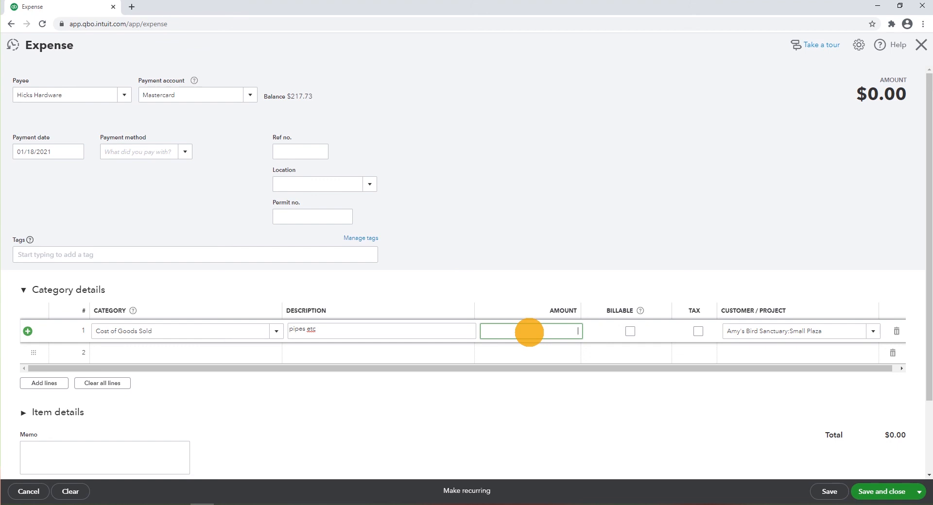
pyautogui.write('250')
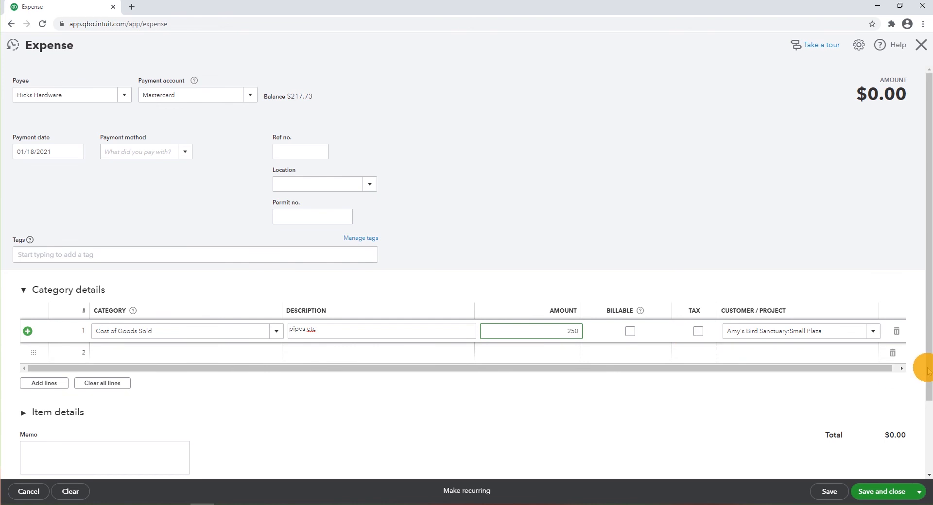
pyautogui.moveTo(925, 364); pyautogui.dragTo(926, 401)
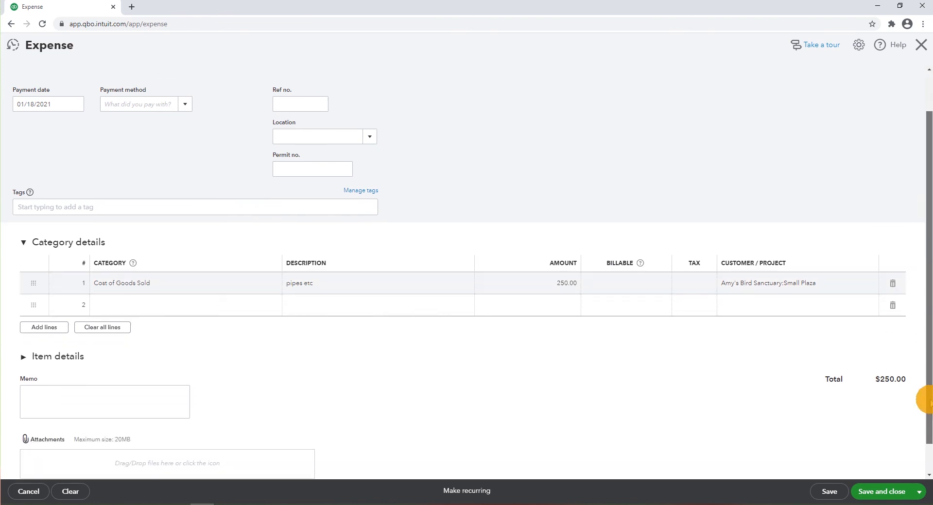
pyautogui.click(890, 492)
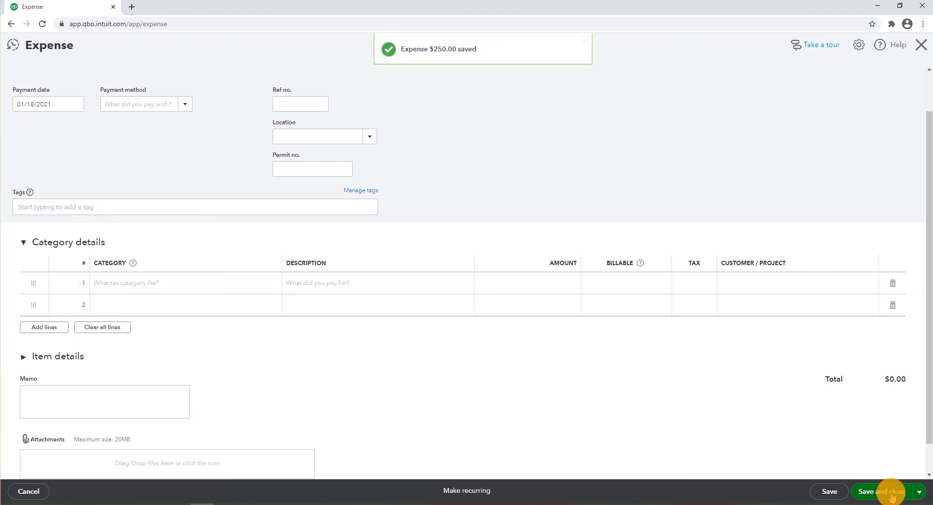
pyautogui.click(922, 49)
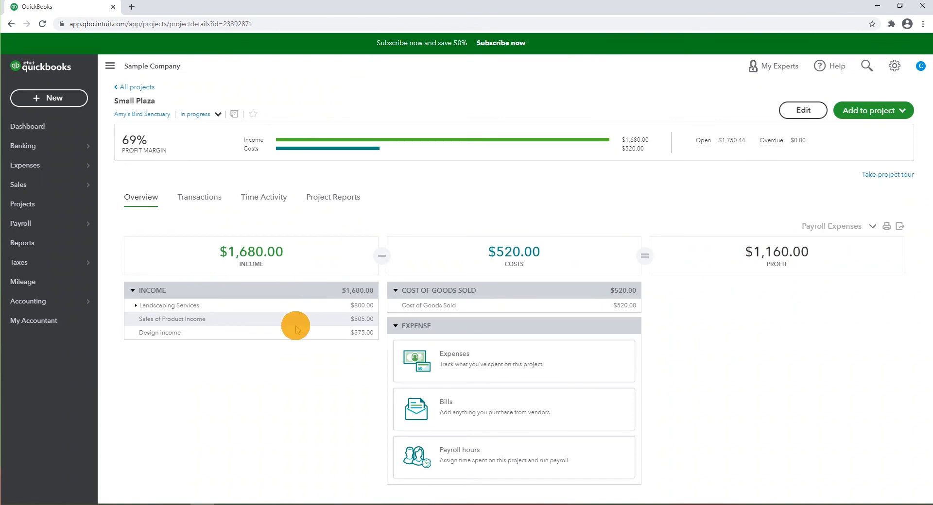
# Step: Review the transactions behind the Small Plaza project's Cost of Goods Sold figure and return to the project overview
pyautogui.click(437, 309)
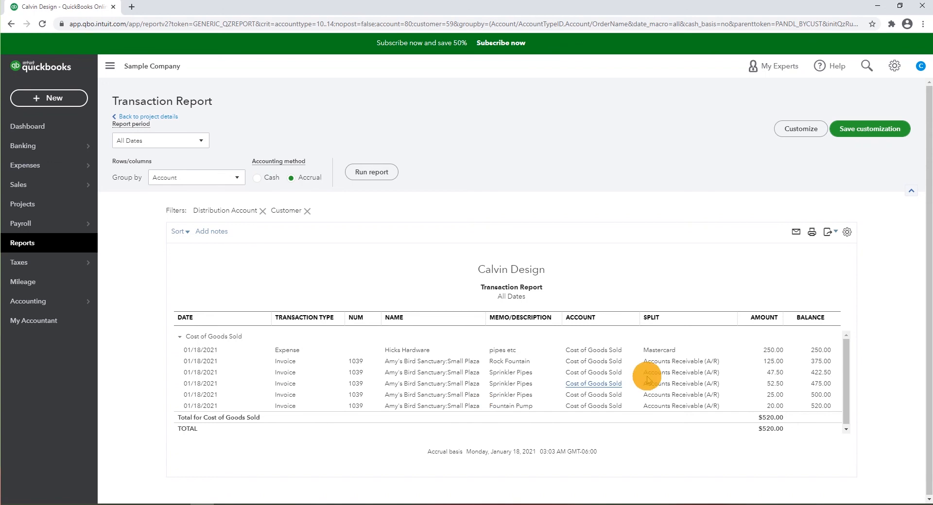
pyautogui.click(16, 31)
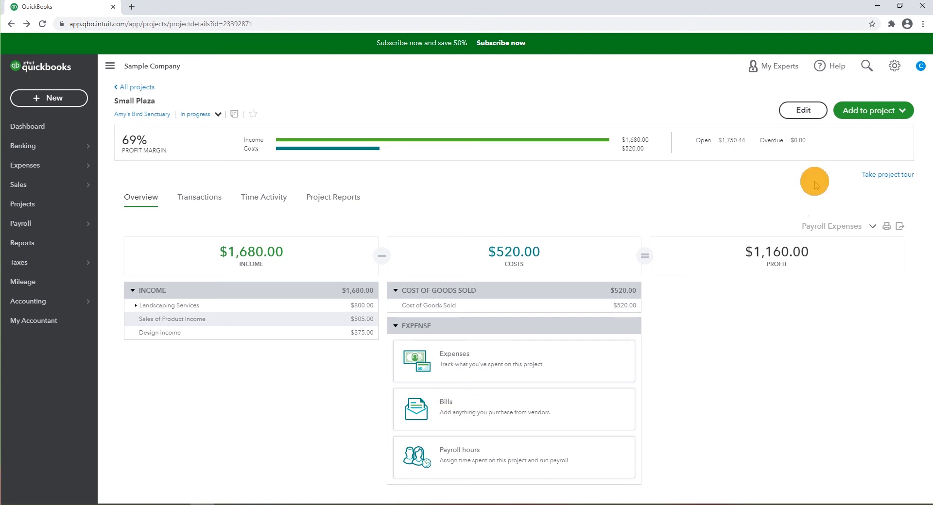
# Step: Start a new bill for the Small Plaza project with Tim Philip Masonry as the vendor
pyautogui.click(461, 406)
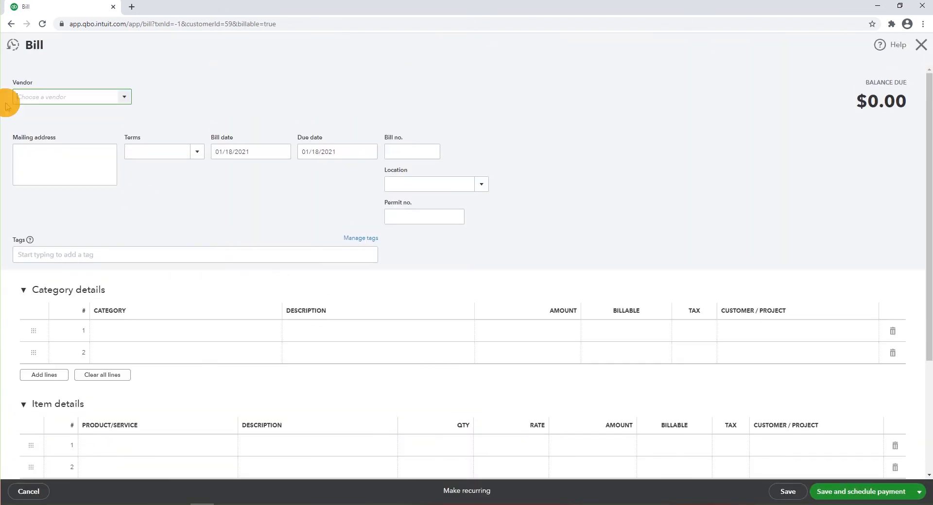
pyautogui.click(125, 96)
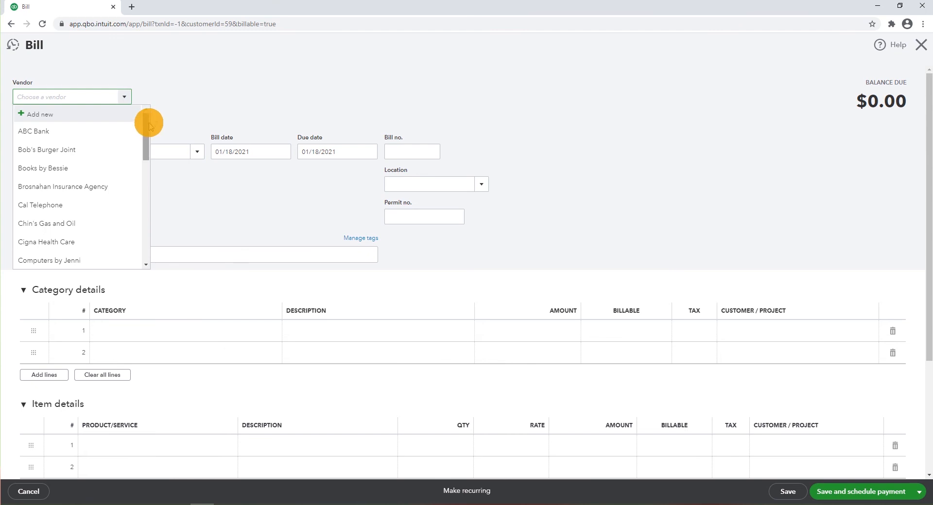
pyautogui.moveTo(147, 132); pyautogui.dragTo(131, 229)
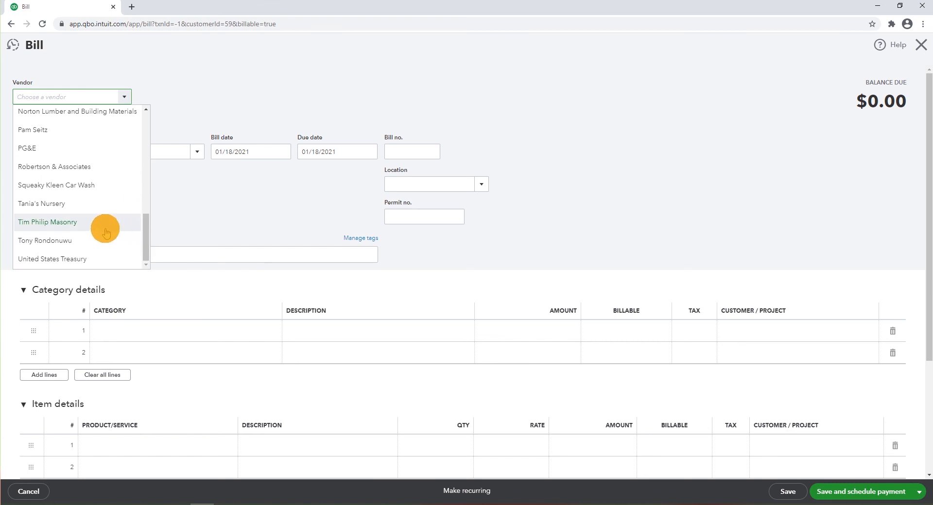
pyautogui.click(67, 225)
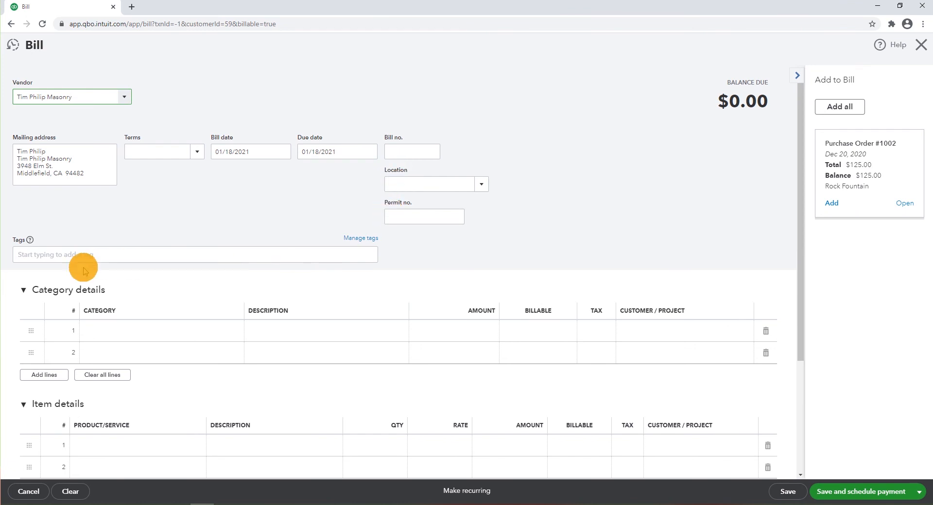
# Step: Set the bill's first category line to Cost of Labor, make it non-billable, and enter an amount of 200
pyautogui.click(236, 334)
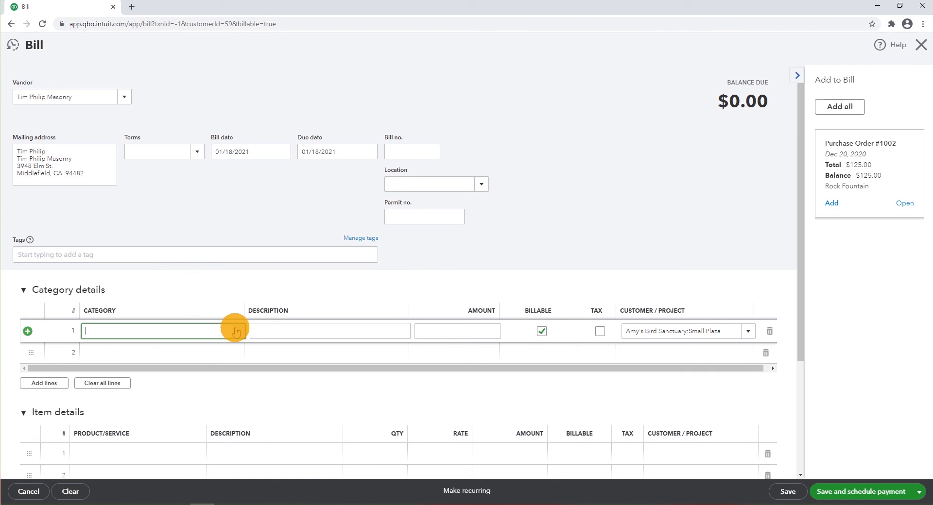
pyautogui.write('cost o')
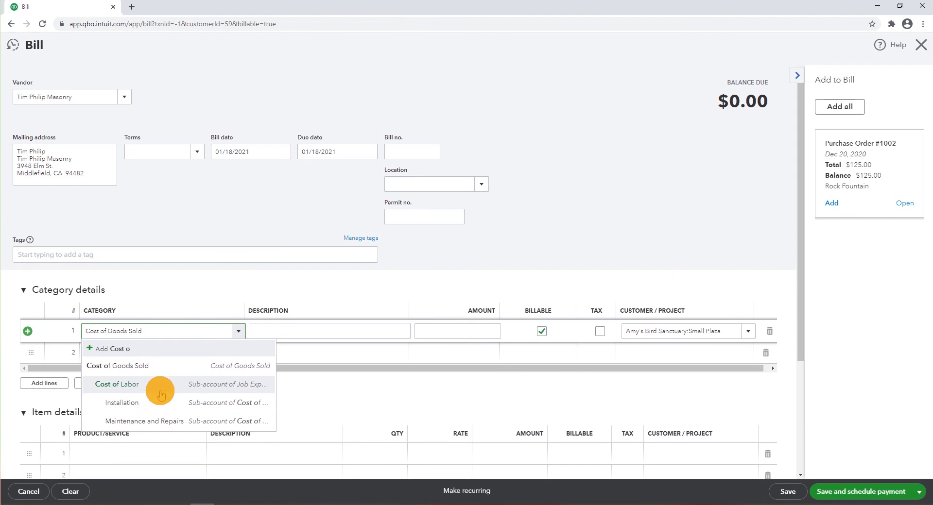
pyautogui.click(160, 391)
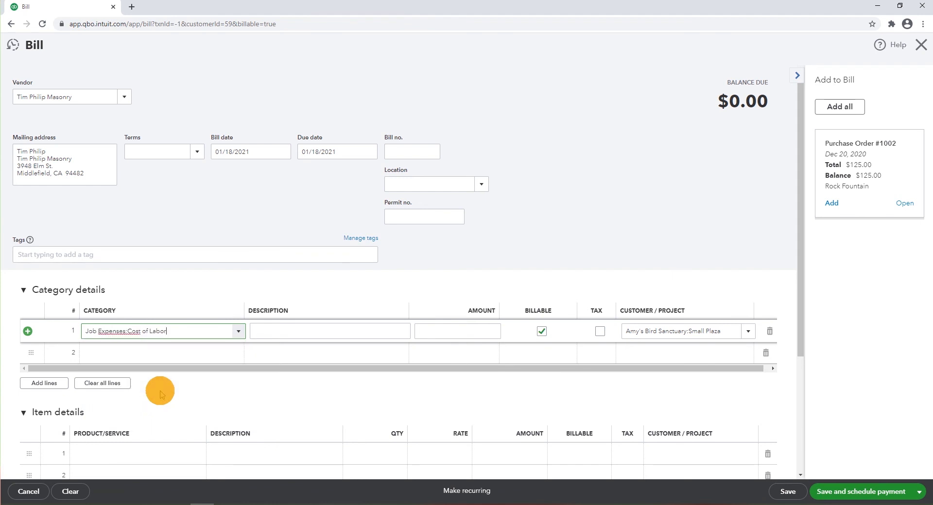
pyautogui.click(543, 333)
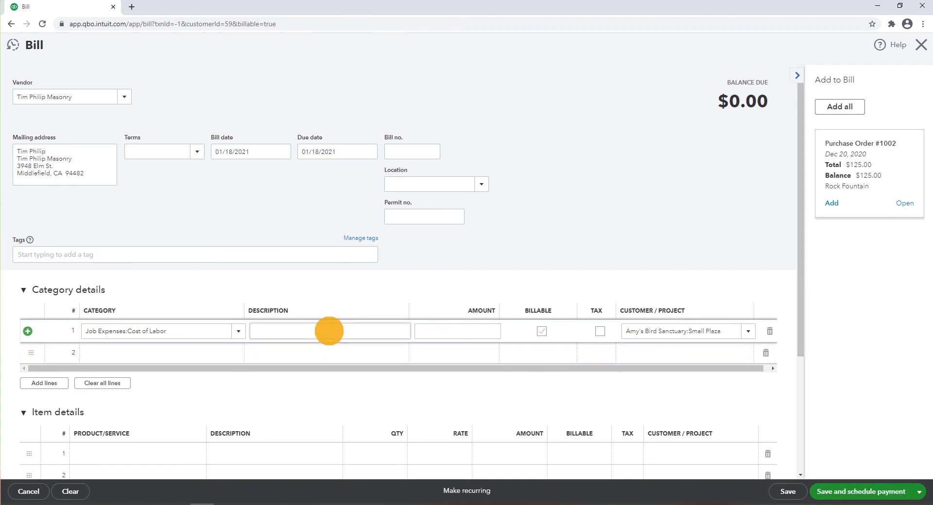
pyautogui.click(445, 327)
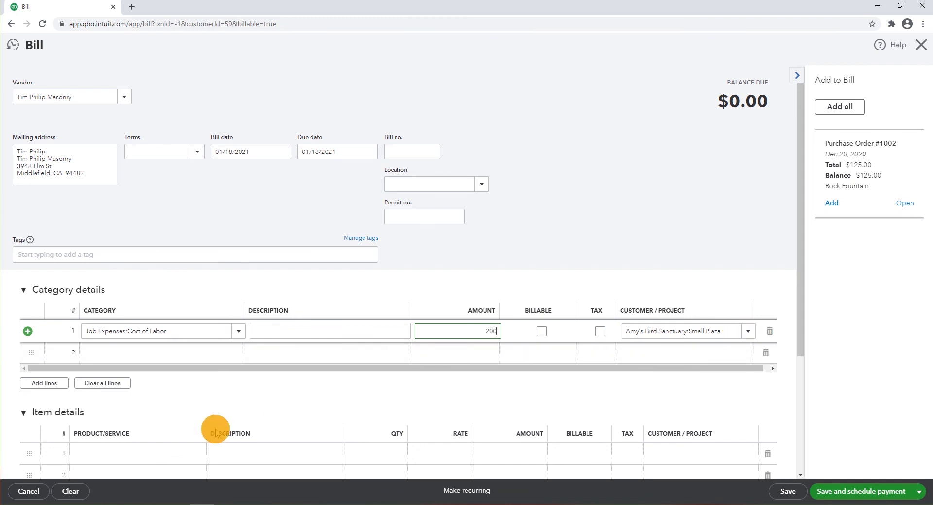
pyautogui.click(804, 309)
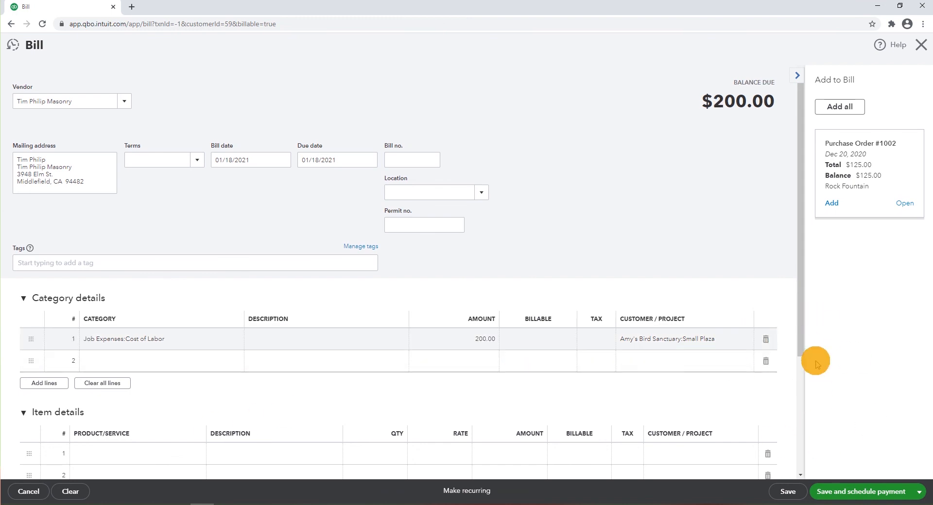
# Step: Check the completed bill, save and close it, and return to the Small Plaza project overview
pyautogui.moveTo(802, 334); pyautogui.dragTo(811, 457)
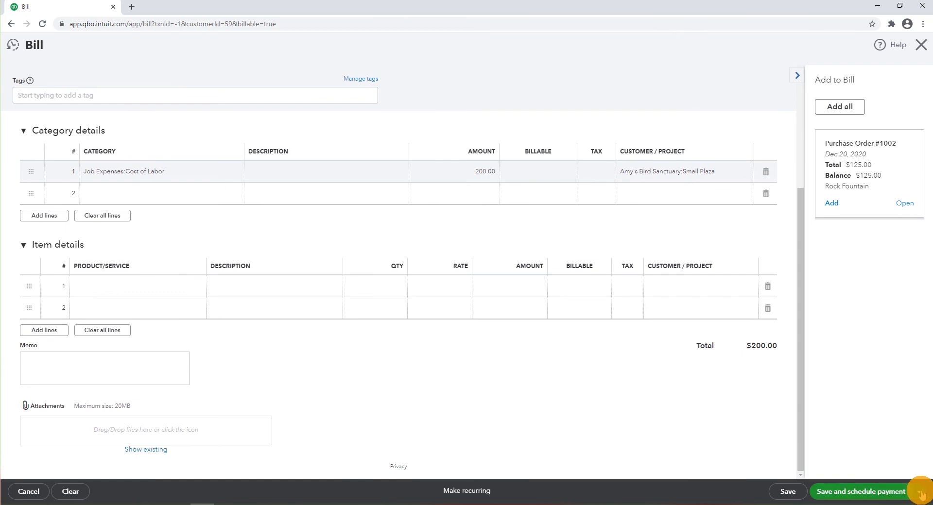
pyautogui.scroll(1, 601, 396)
pyautogui.scroll(2, 600, 396)
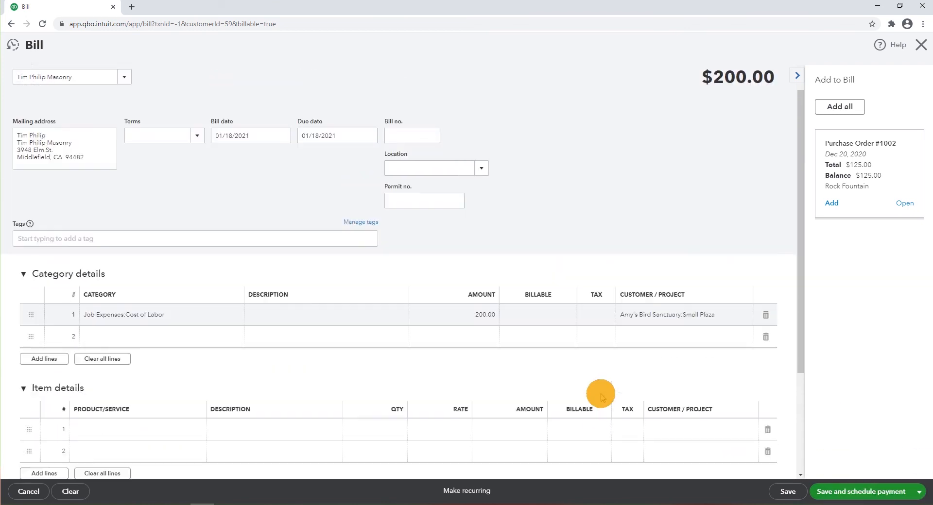
pyautogui.scroll(-3, 601, 396)
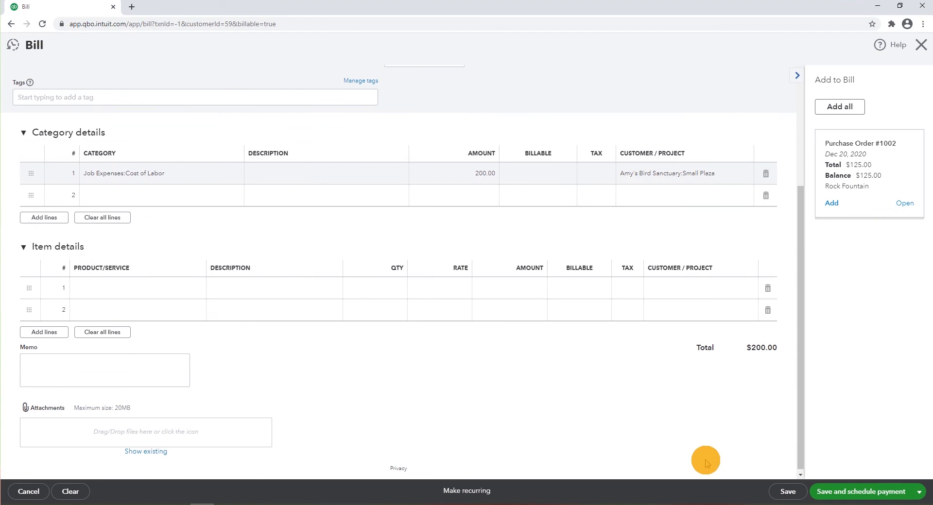
pyautogui.click(922, 492)
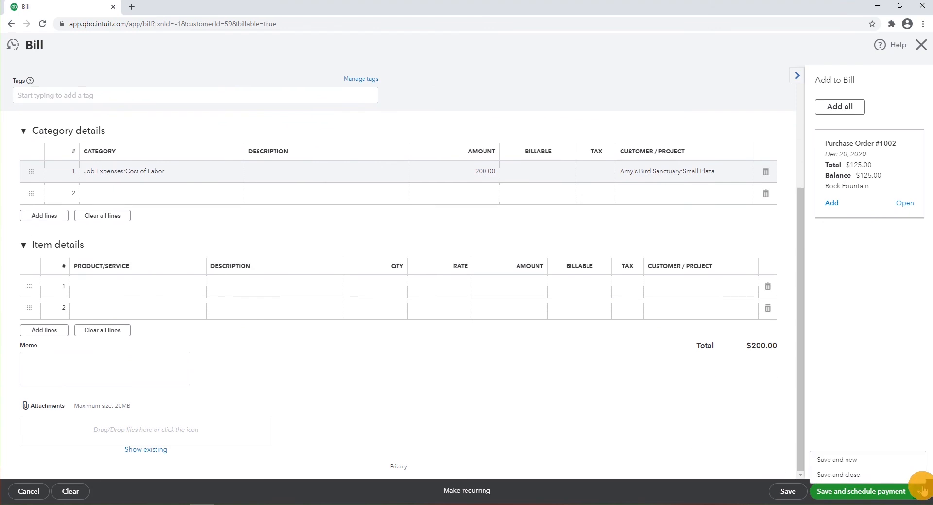
pyautogui.click(844, 476)
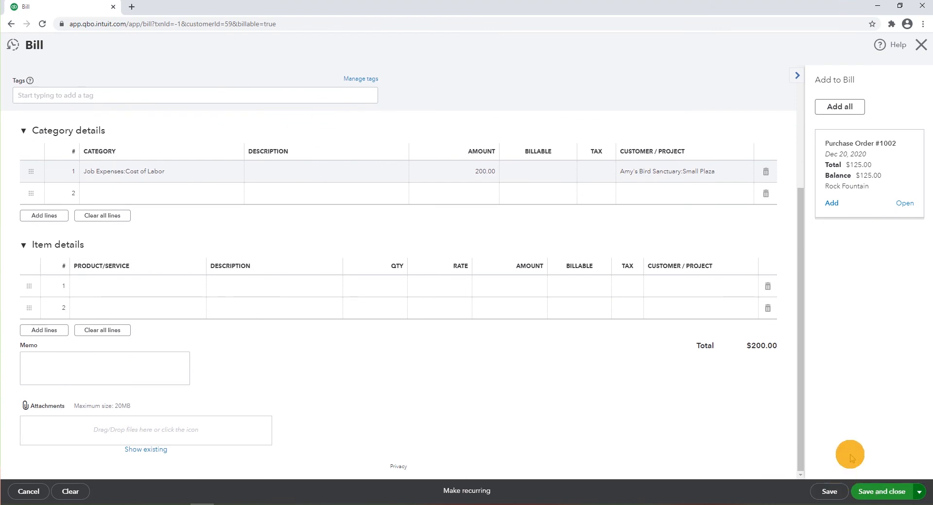
pyautogui.click(921, 44)
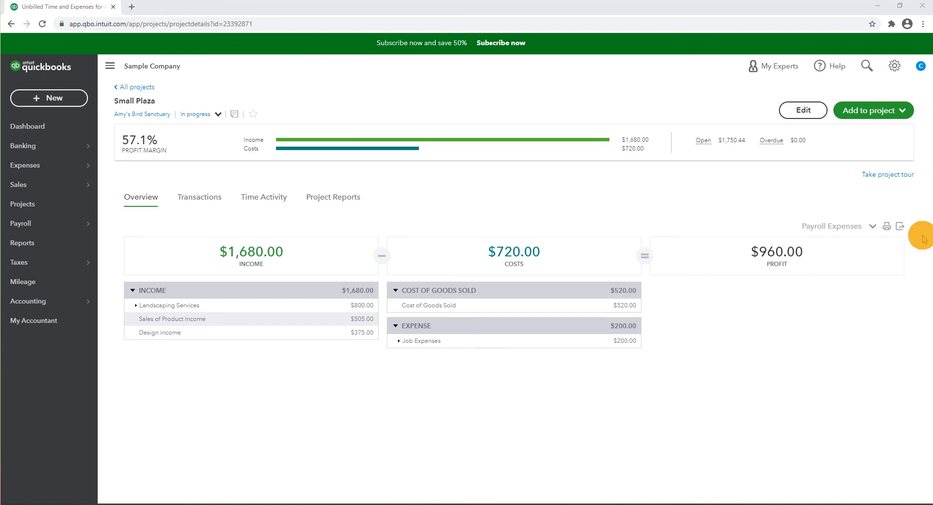
# Step: Start a time activity for the Small Plaza project, choose the employee, and set the hourly cost rate to 30.00
pyautogui.click(902, 112)
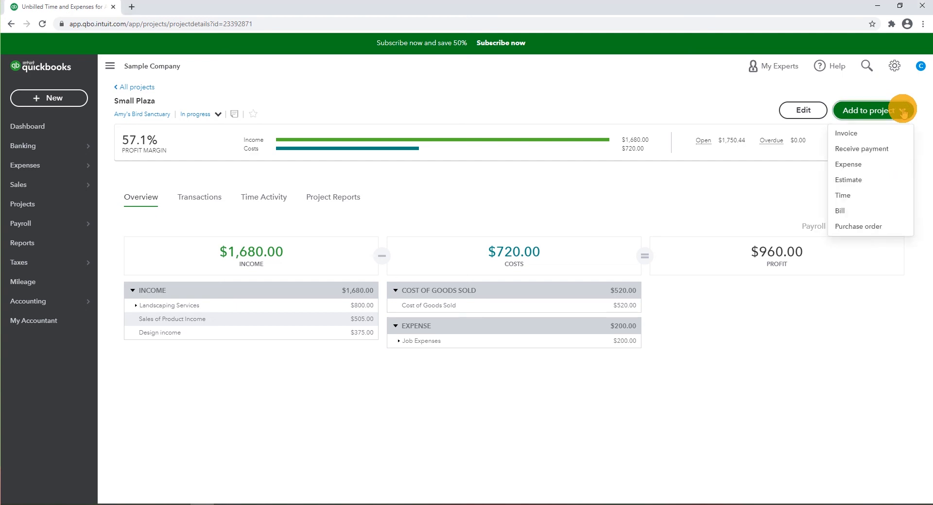
pyautogui.click(849, 196)
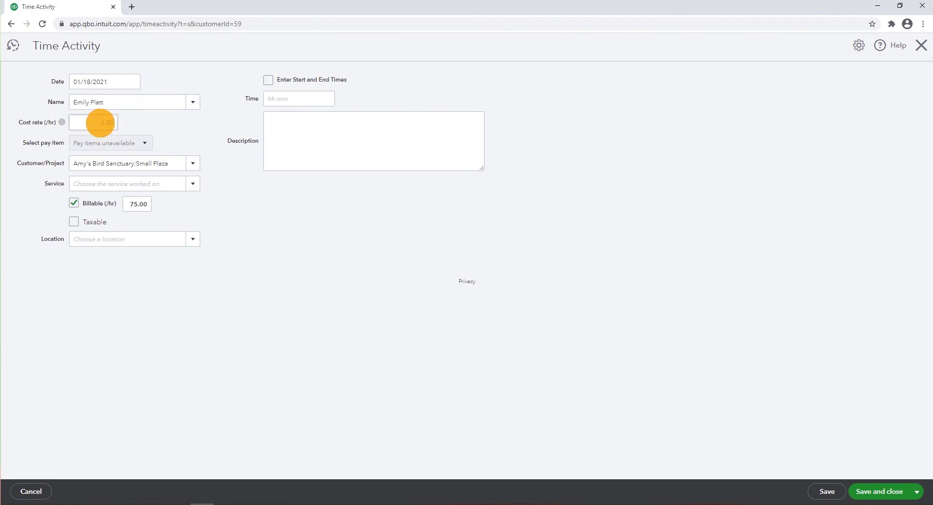
pyautogui.click(100, 123)
pyautogui.click(100, 123)
pyautogui.moveTo(101, 123); pyautogui.dragTo(105, 123)
pyautogui.write('30.0')
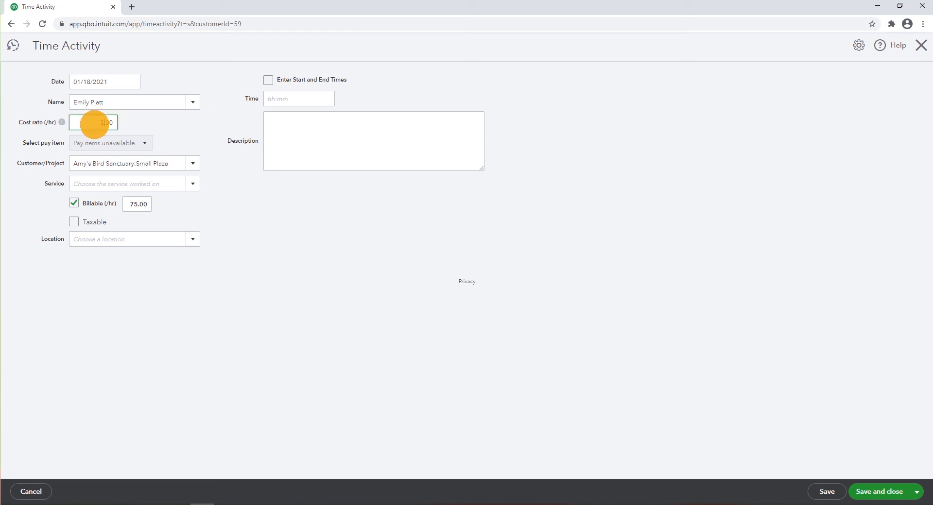
pyautogui.write('0')
pyautogui.click(155, 135)
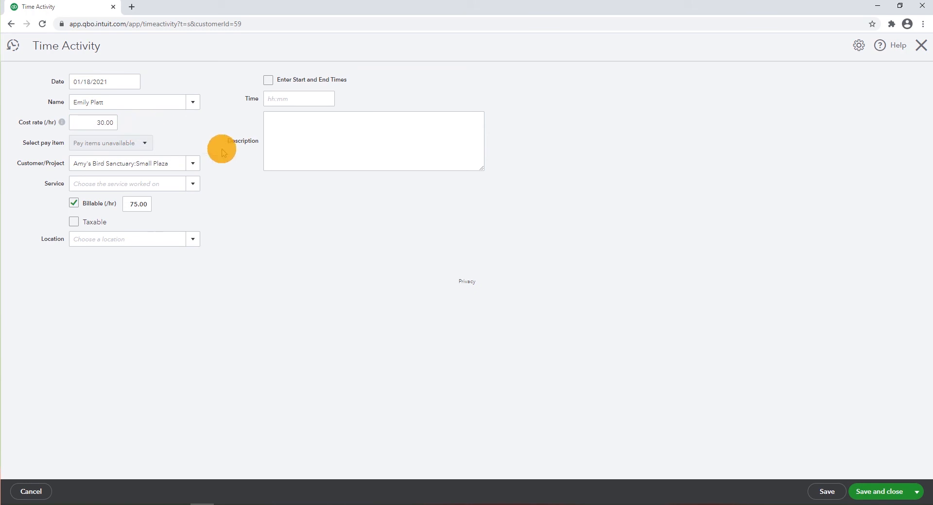
# Step: Enter 4 hours as the time worked and make the time activity non-billable
pyautogui.click(296, 103)
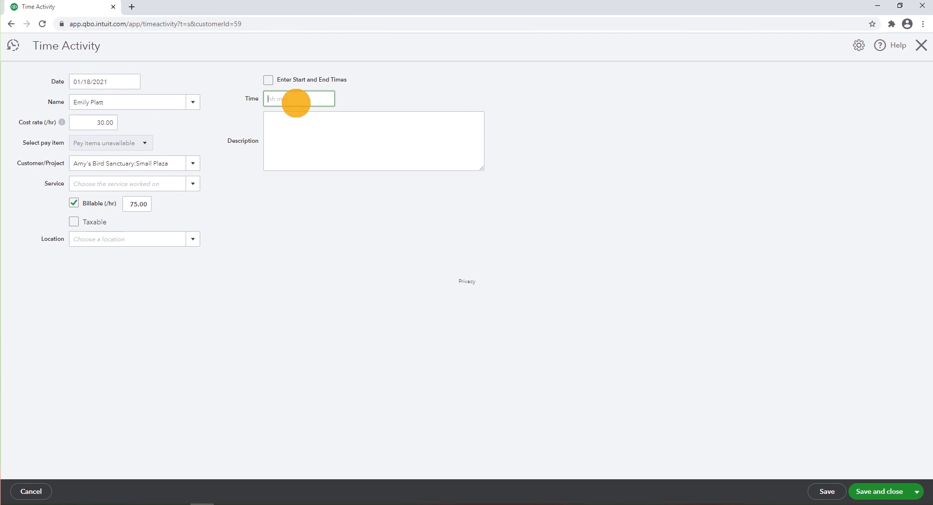
pyautogui.write('4')
pyautogui.click(256, 189)
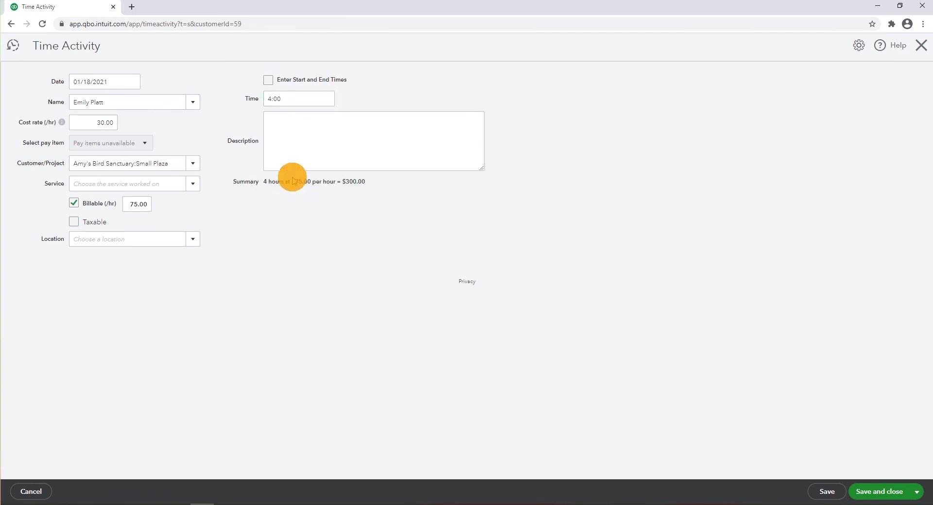
pyautogui.click(74, 204)
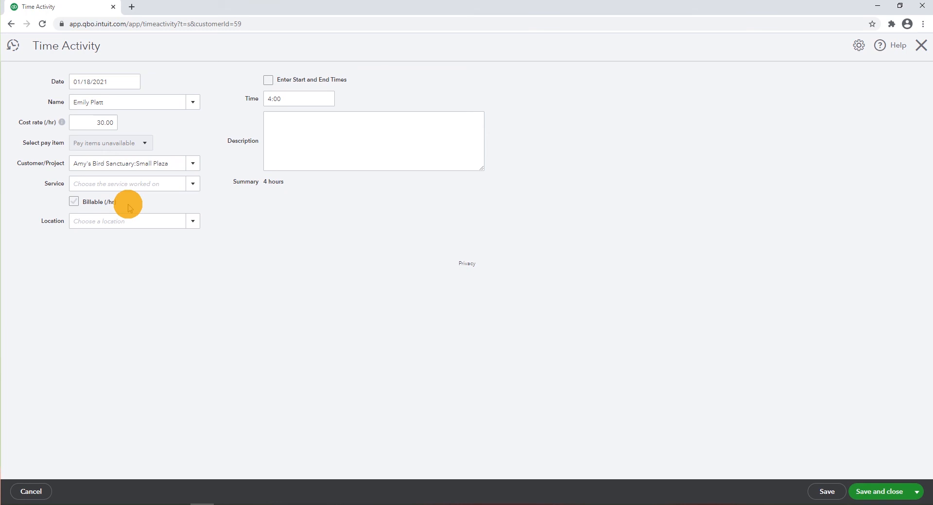
# Step: Choose Design as the service, save and close the time activity, and show the Small Plaza project's time activity list
pyautogui.click(192, 184)
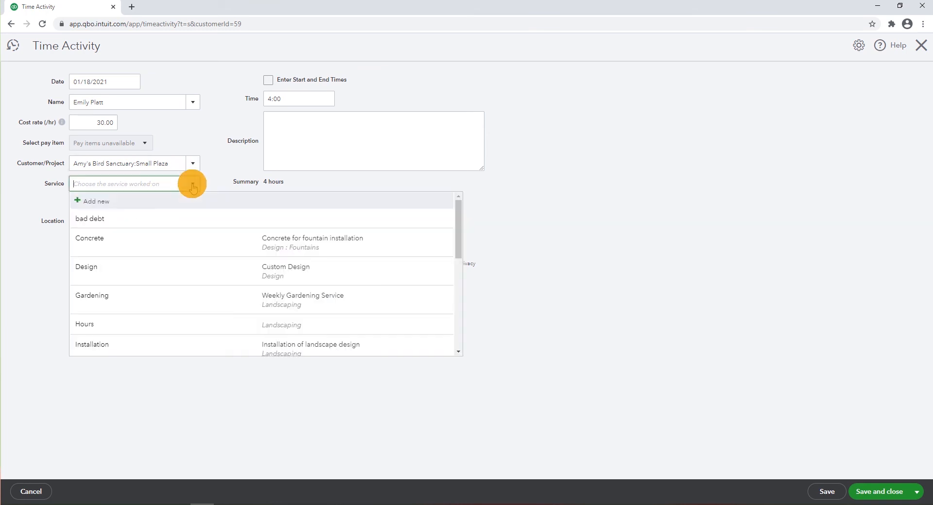
pyautogui.click(294, 267)
pyautogui.click(266, 263)
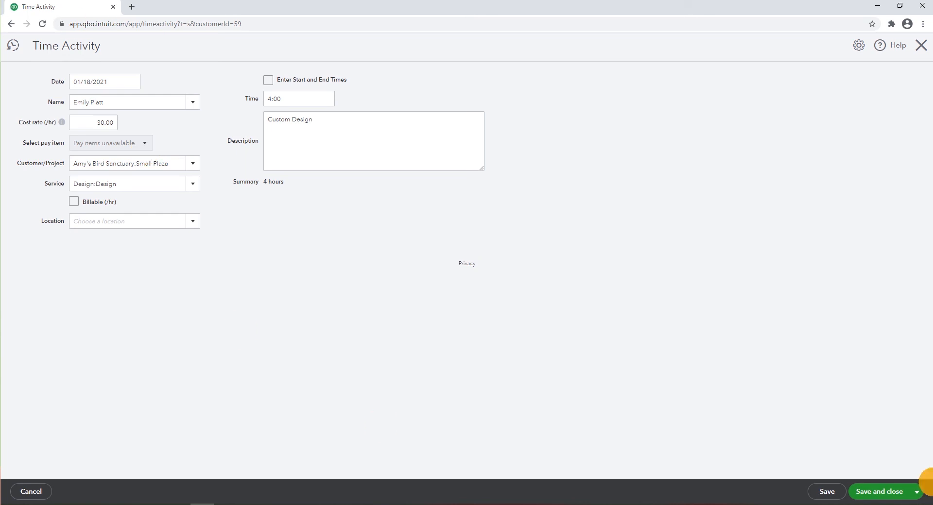
pyautogui.click(902, 492)
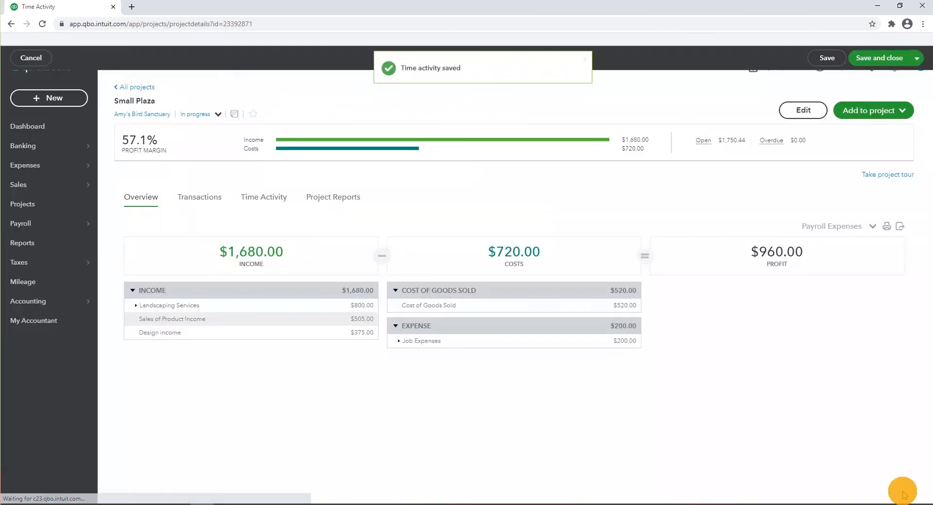
pyautogui.click(274, 199)
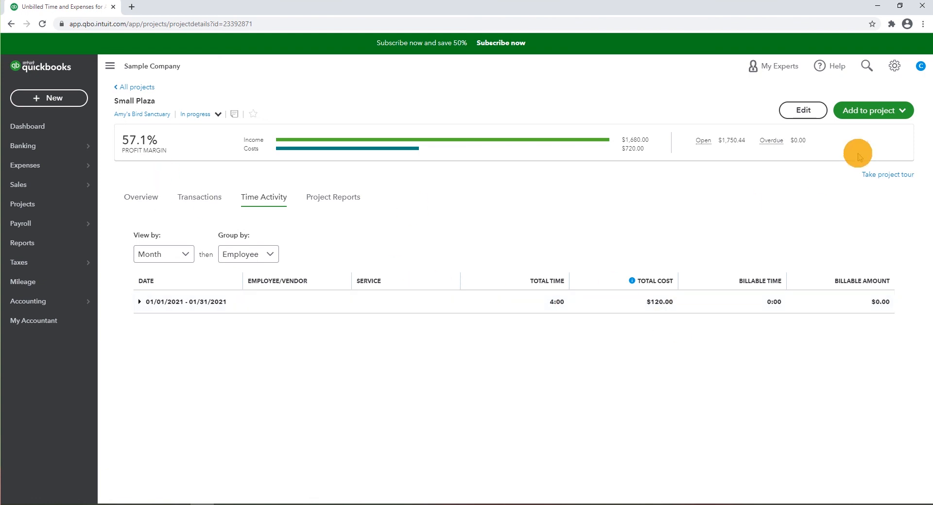
# Step: Start another time activity for the Small Plaza project, choose a different employee, and set the hourly cost rate to 40.00
pyautogui.click(901, 111)
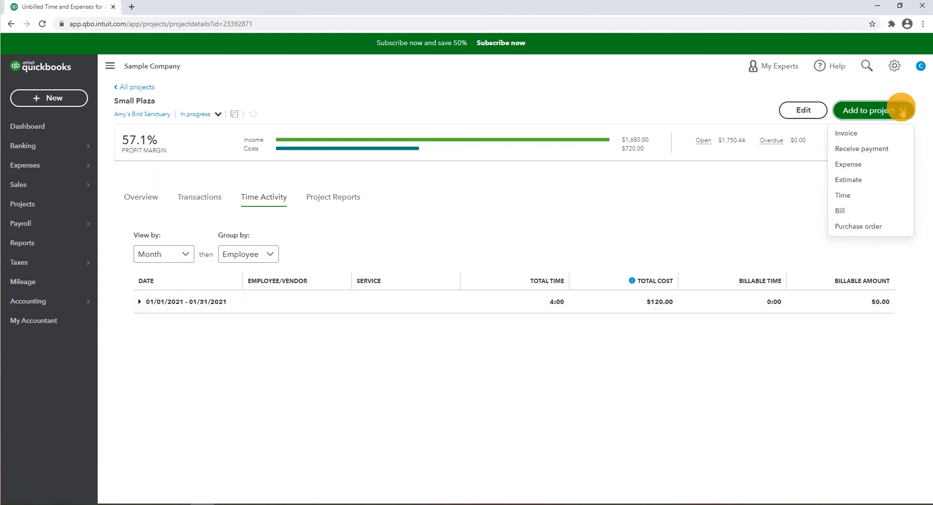
pyautogui.click(853, 200)
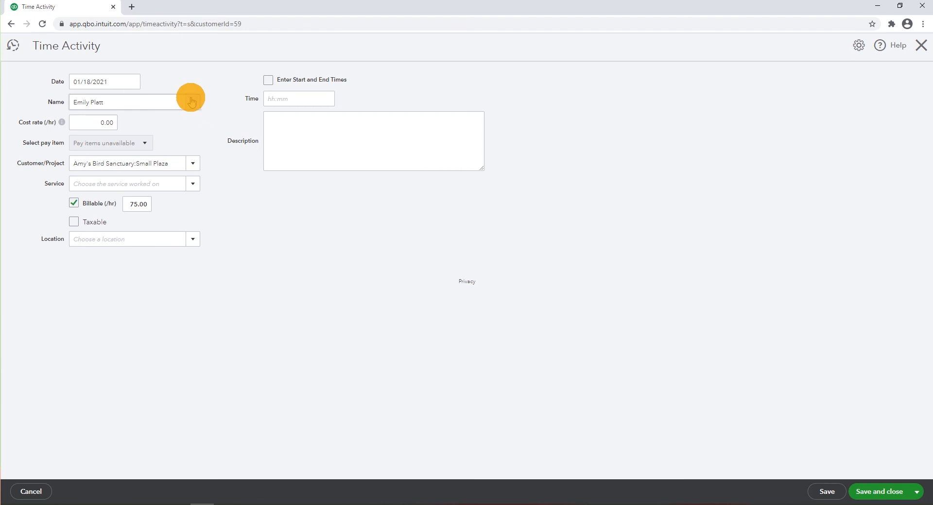
pyautogui.click(191, 101)
pyautogui.click(141, 136)
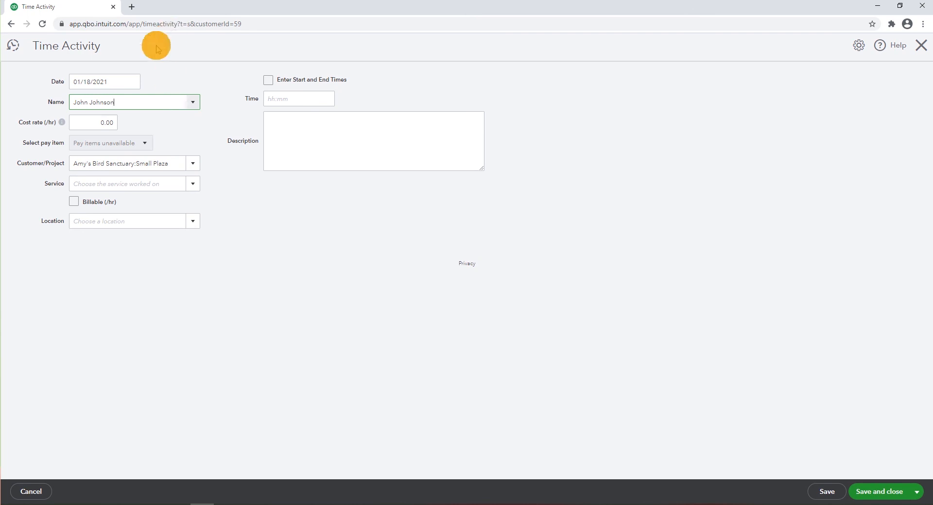
pyautogui.click(99, 122)
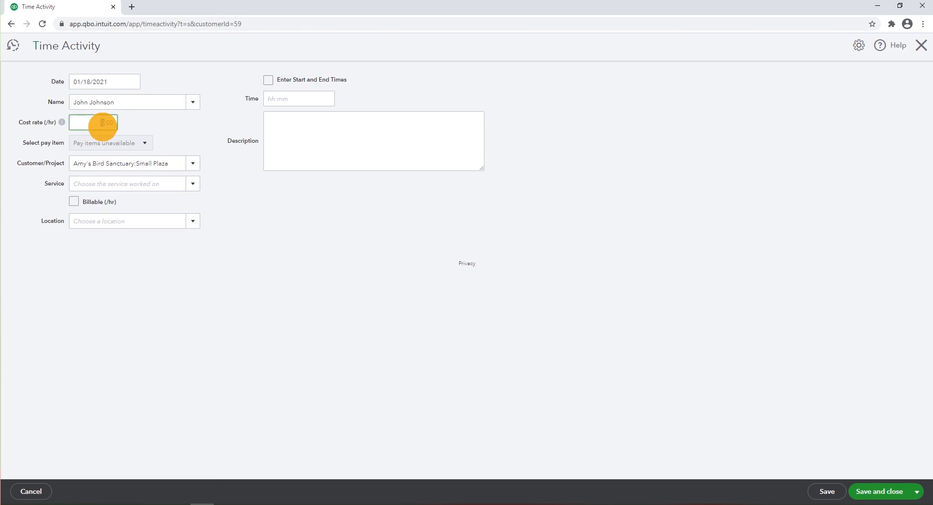
pyautogui.write('40')
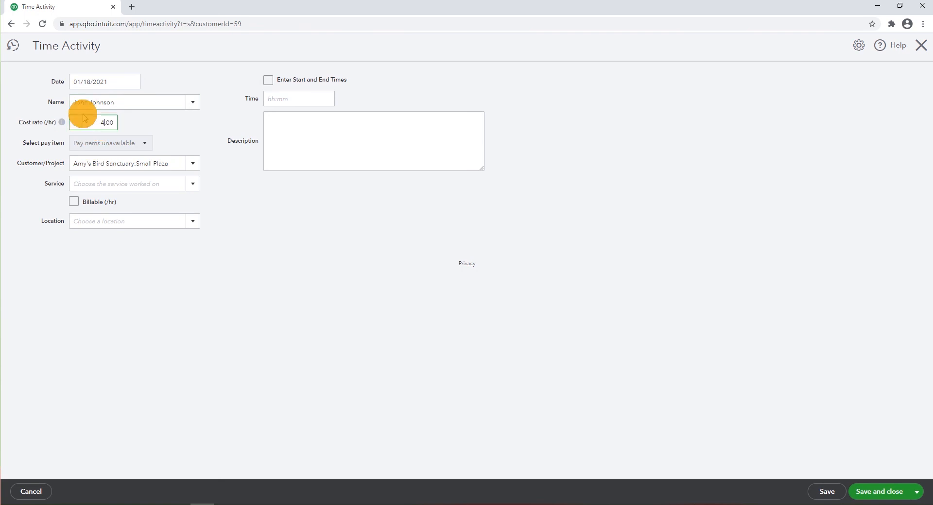
pyautogui.click(165, 124)
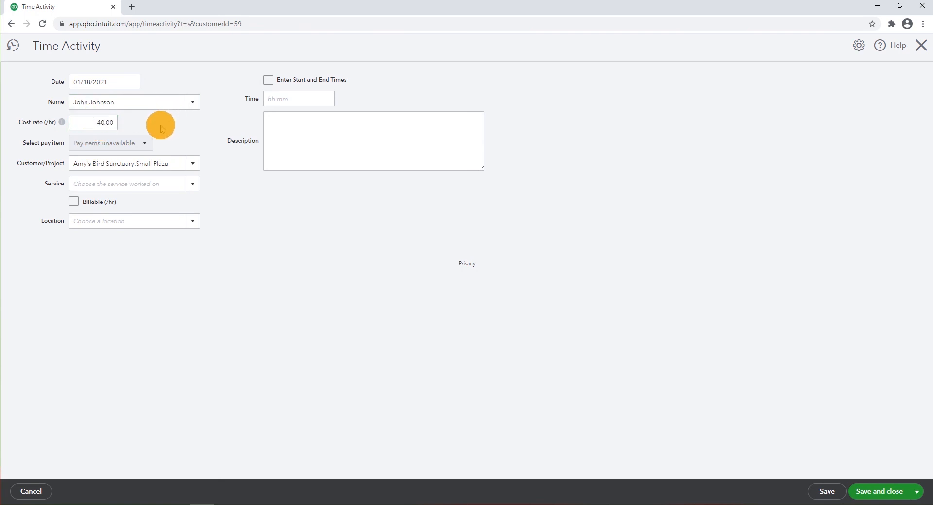
# Step: Set the service to landscaping Installation with 5 hours worked, and save and close the time activity
pyautogui.click(194, 185)
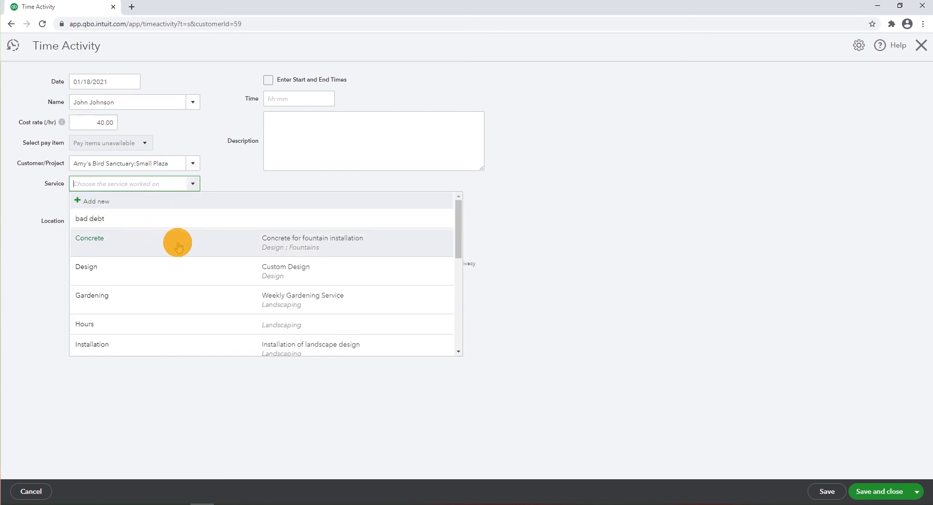
pyautogui.scroll(-1, 165, 291)
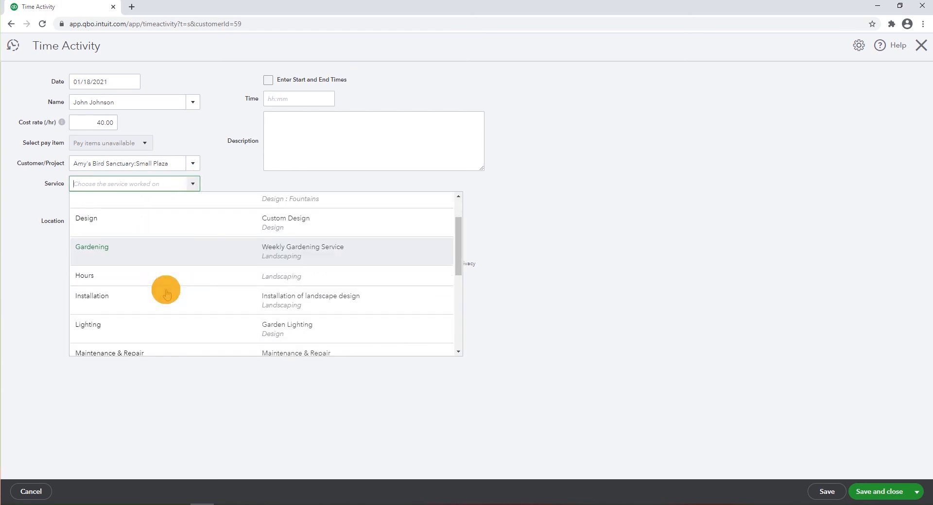
pyautogui.click(164, 294)
pyautogui.click(282, 99)
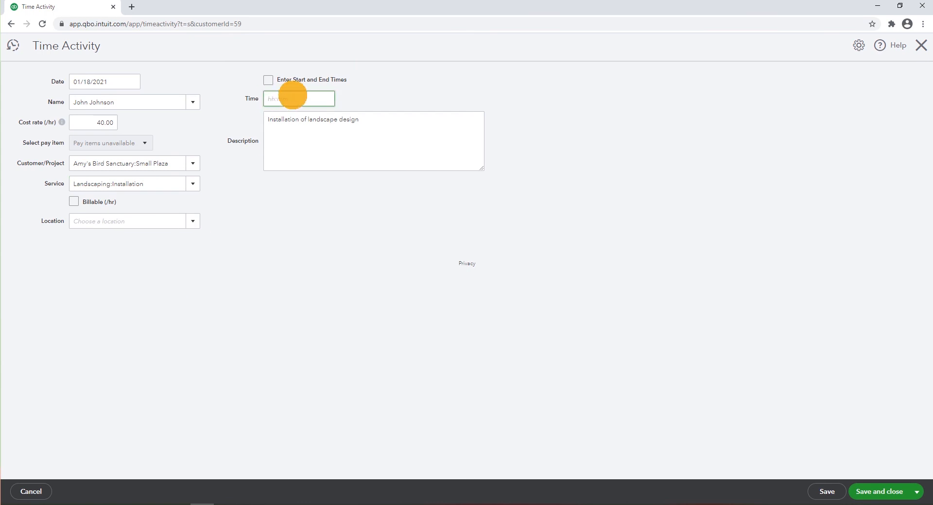
pyautogui.write('5')
pyautogui.click(284, 206)
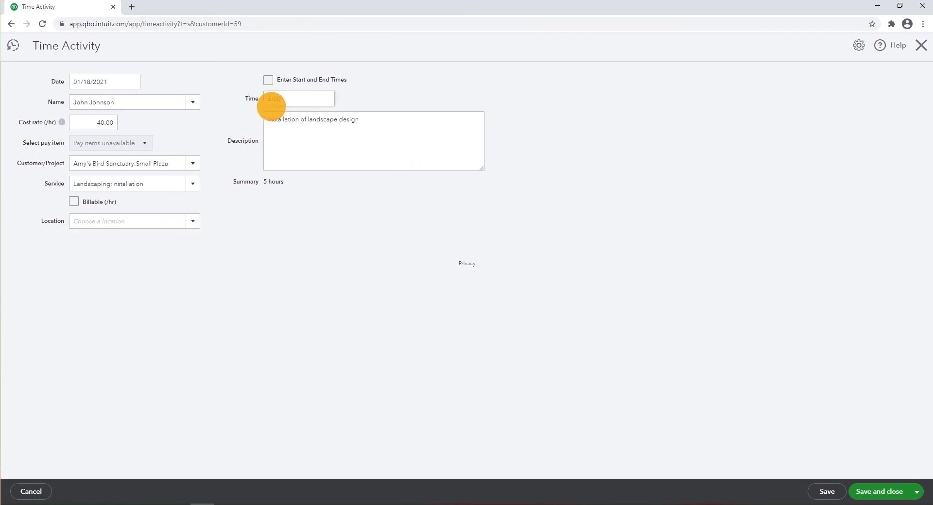
pyautogui.click(889, 496)
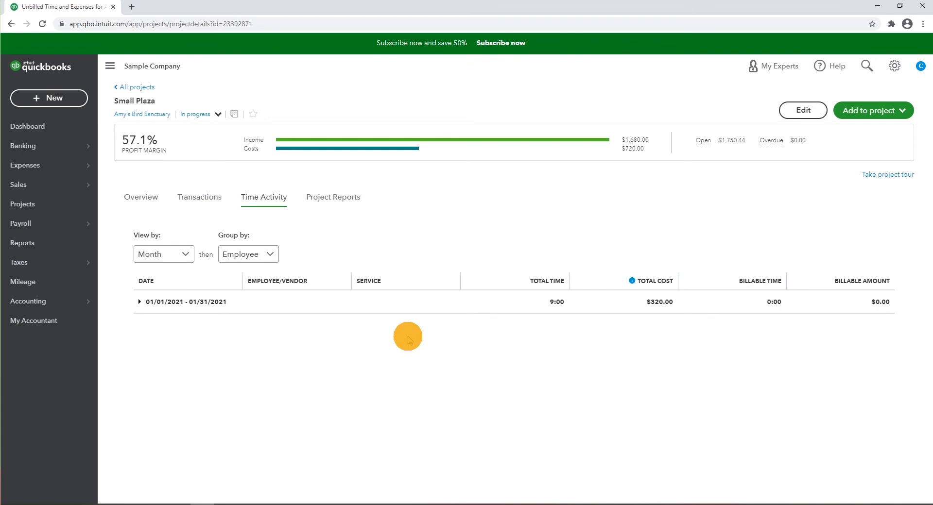
# Step: Compare the Small Plaza project's income and costs overview with its recorded time cost
pyautogui.click(148, 195)
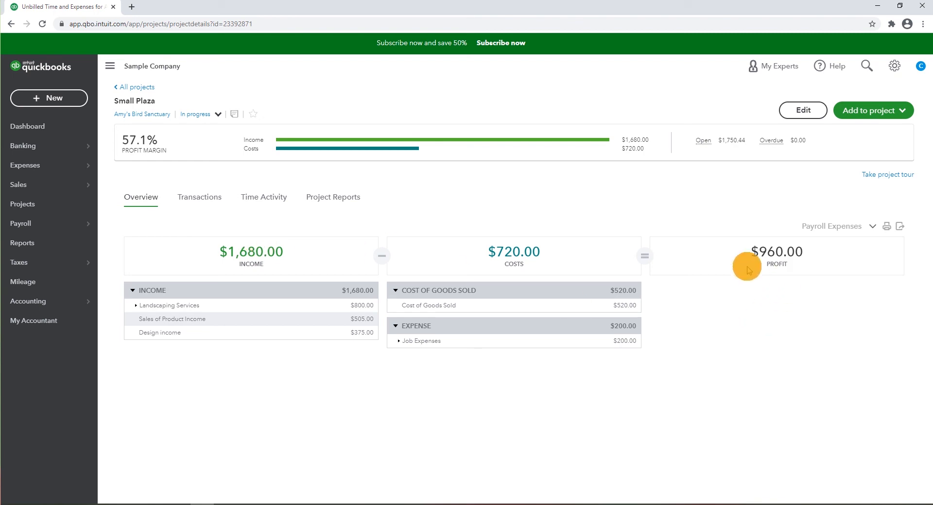
pyautogui.click(273, 199)
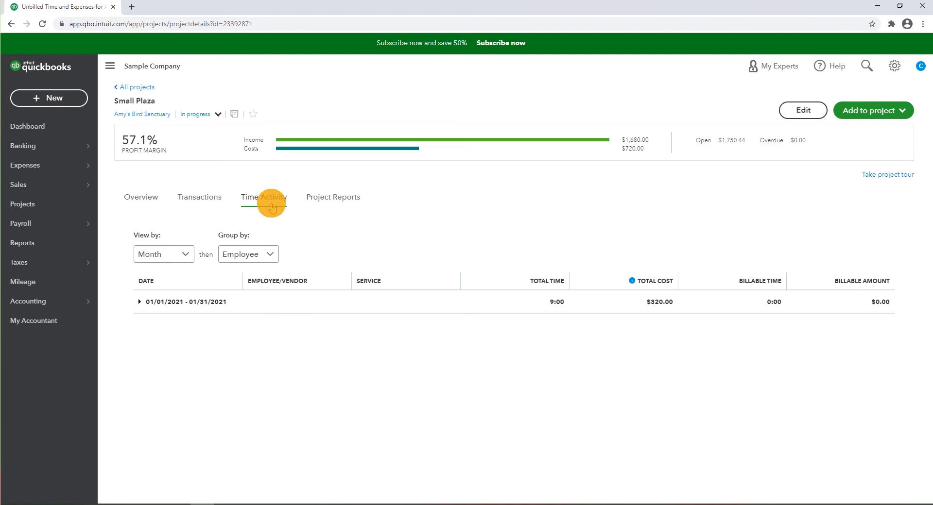
pyautogui.click(157, 197)
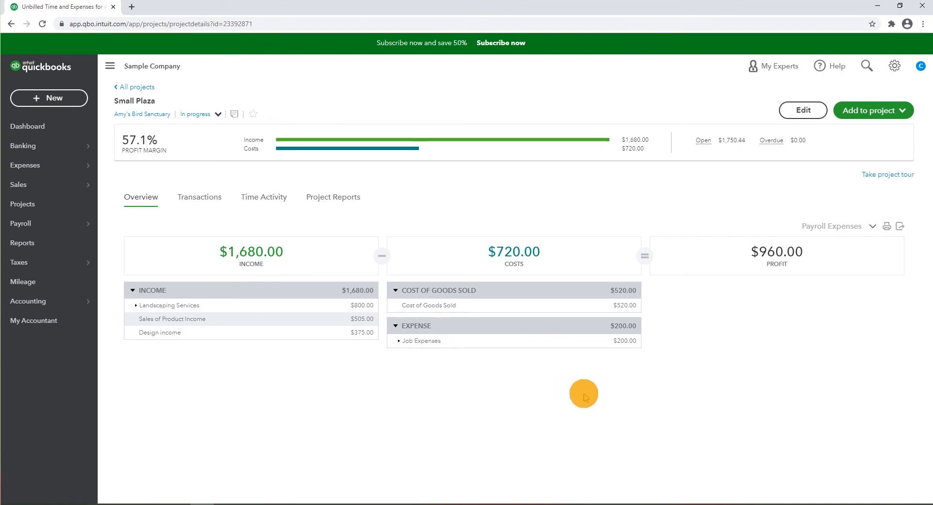
# Step: Start a new expense for the Small Plaza project with Chin's Gas and Oil as the payee
pyautogui.click(904, 110)
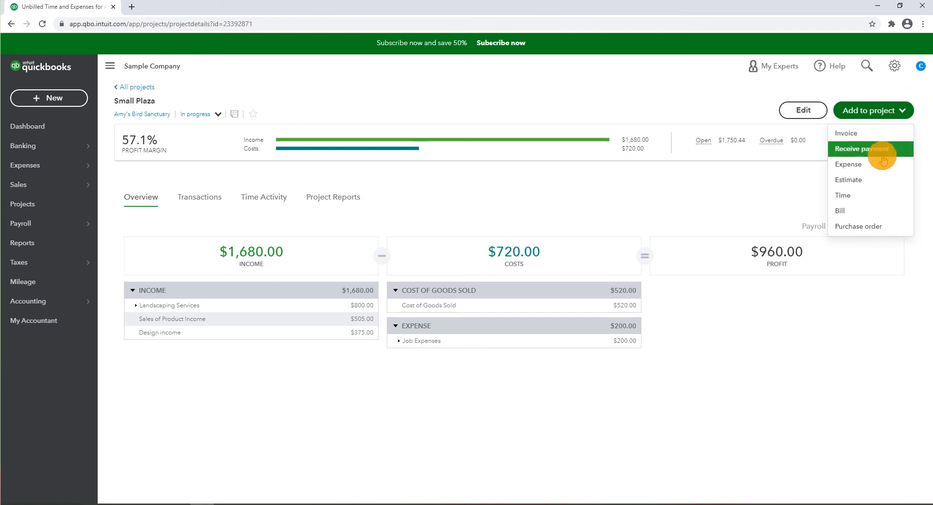
pyautogui.click(874, 165)
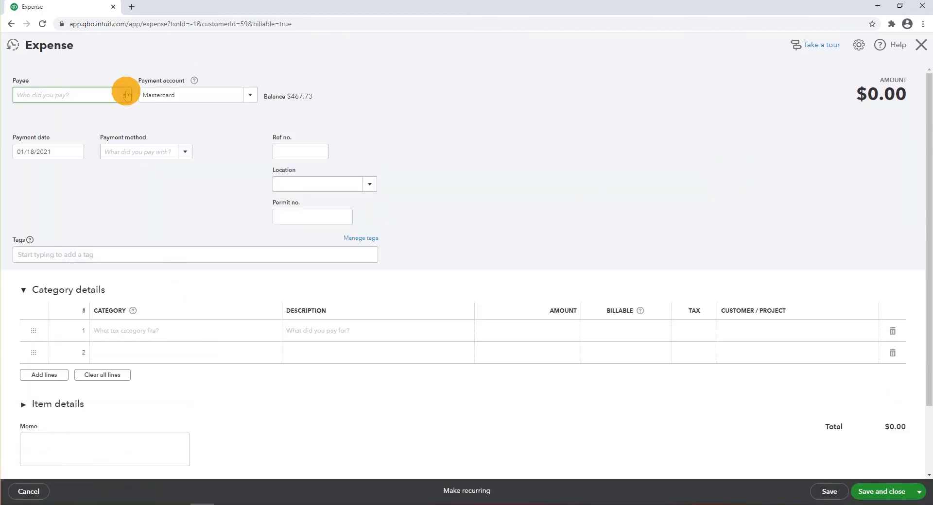
pyautogui.click(126, 95)
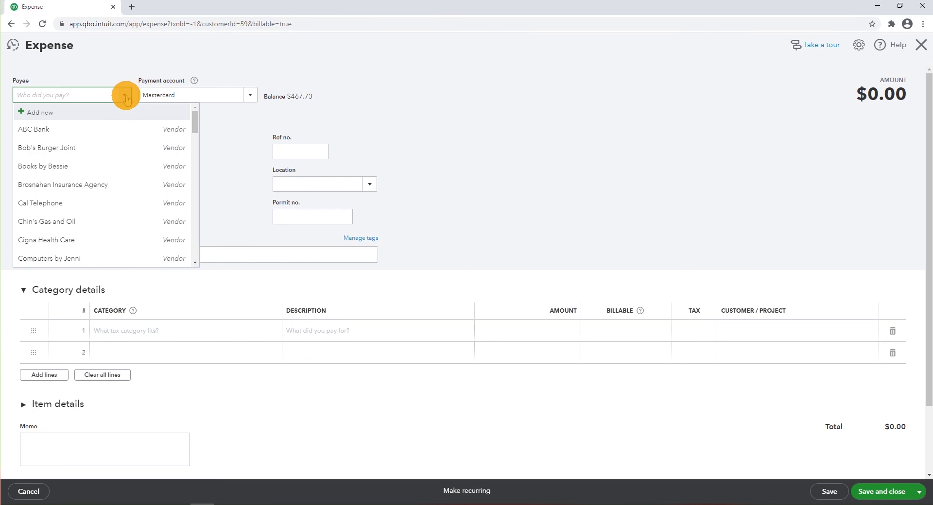
pyautogui.scroll(-3, 111, 156)
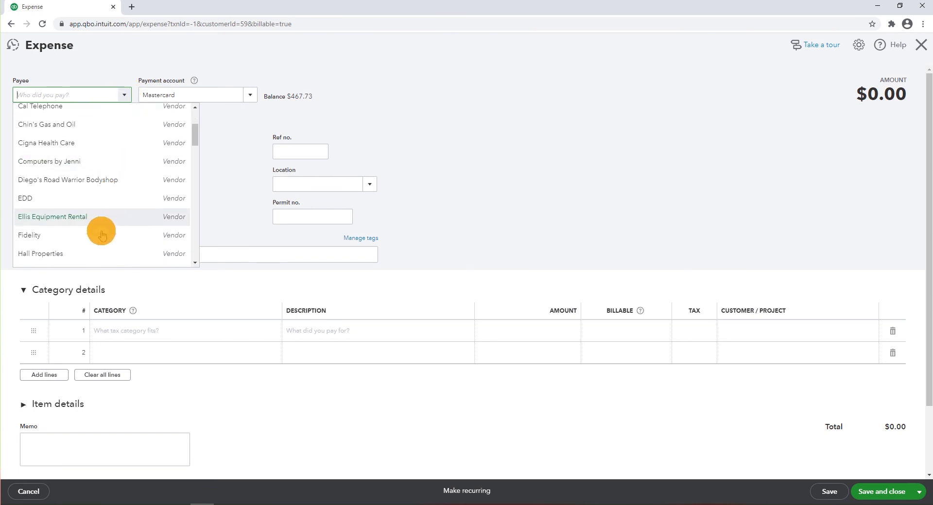
pyautogui.scroll(-2, 100, 239)
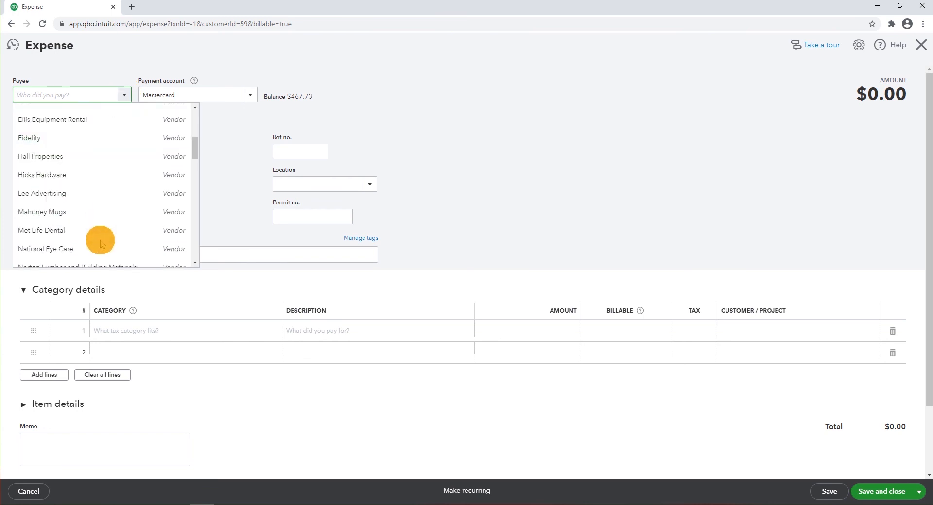
pyautogui.scroll(-3, 101, 243)
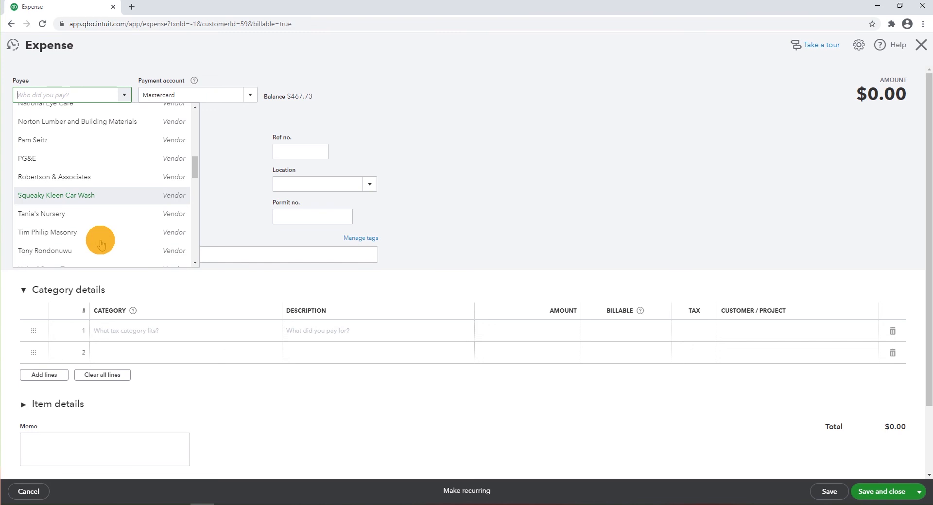
pyautogui.scroll(-2, 90, 226)
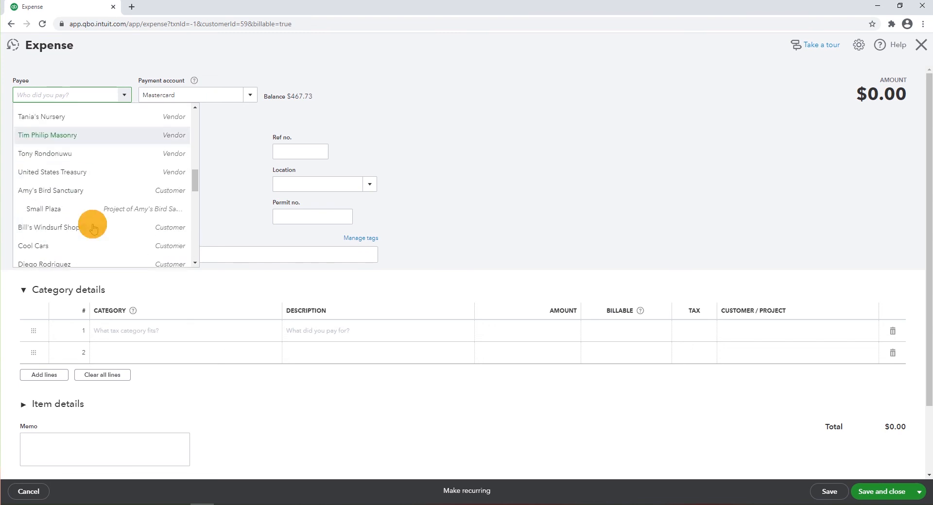
pyautogui.scroll(2, 93, 228)
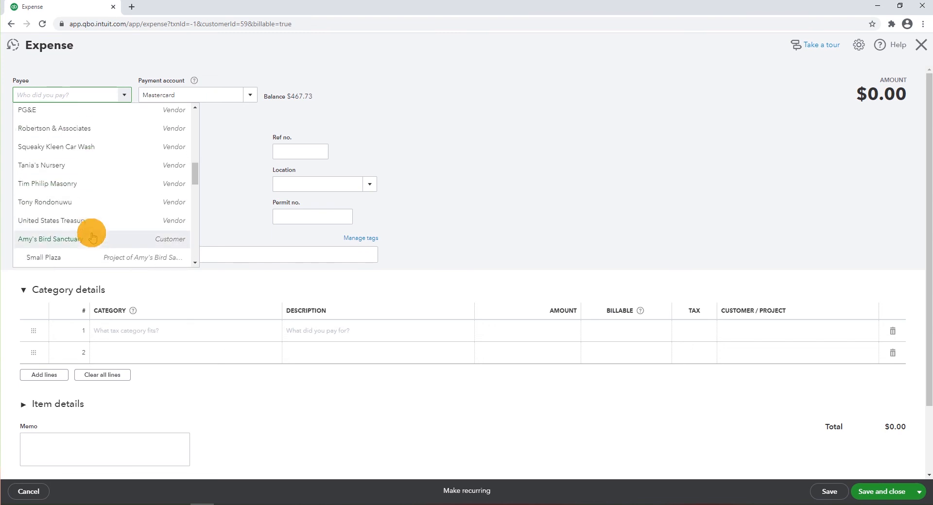
pyautogui.scroll(2, 92, 236)
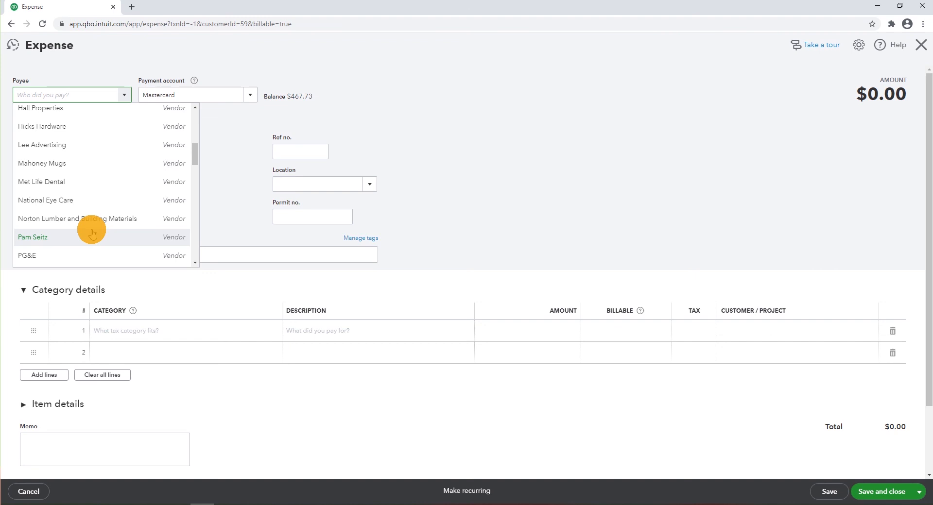
pyautogui.scroll(2, 93, 234)
pyautogui.write('ga')
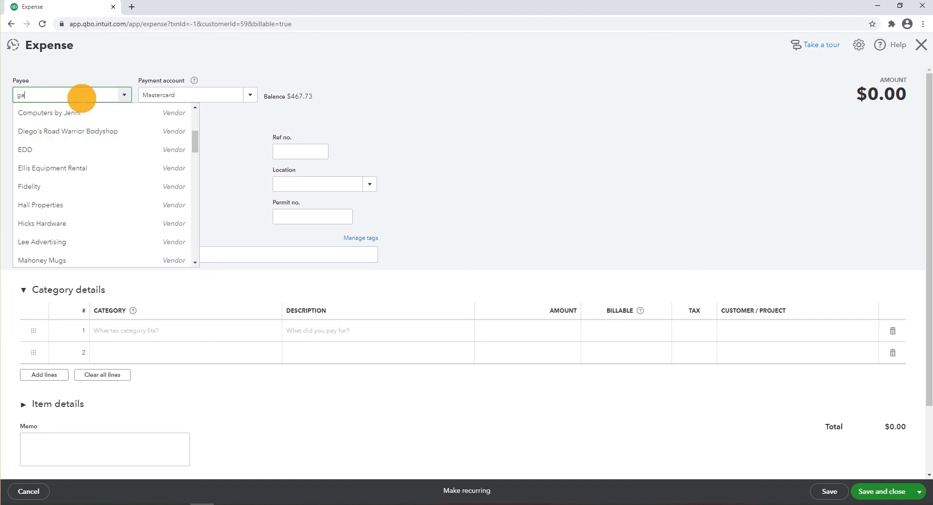
pyautogui.write('s')
pyautogui.click(78, 128)
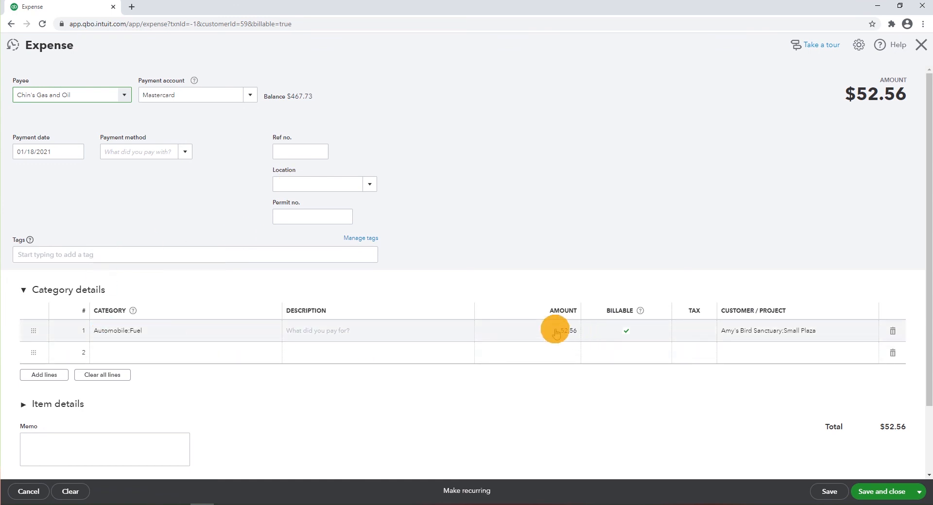
# Step: Make the expense's Automobile:Fuel line non-billable, set its amount to 80.00, and save and close the expense
pyautogui.click(633, 333)
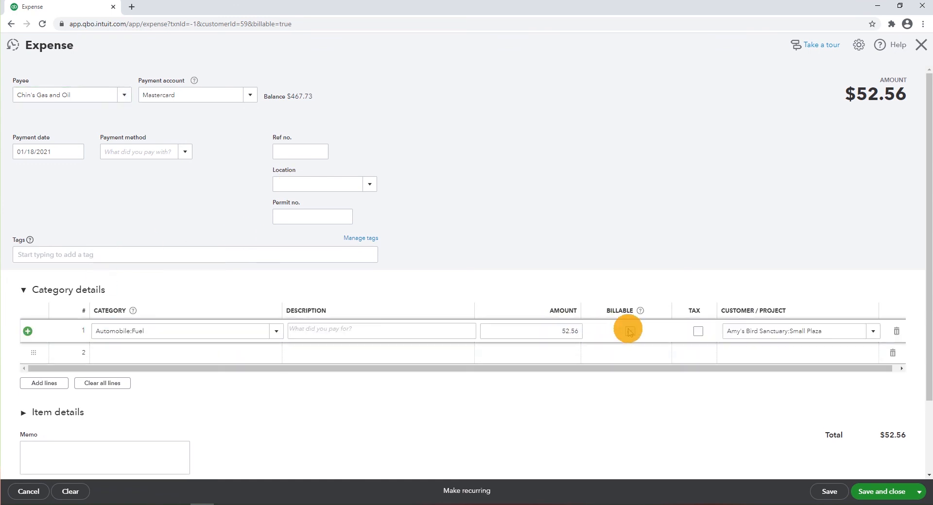
pyautogui.click(566, 331)
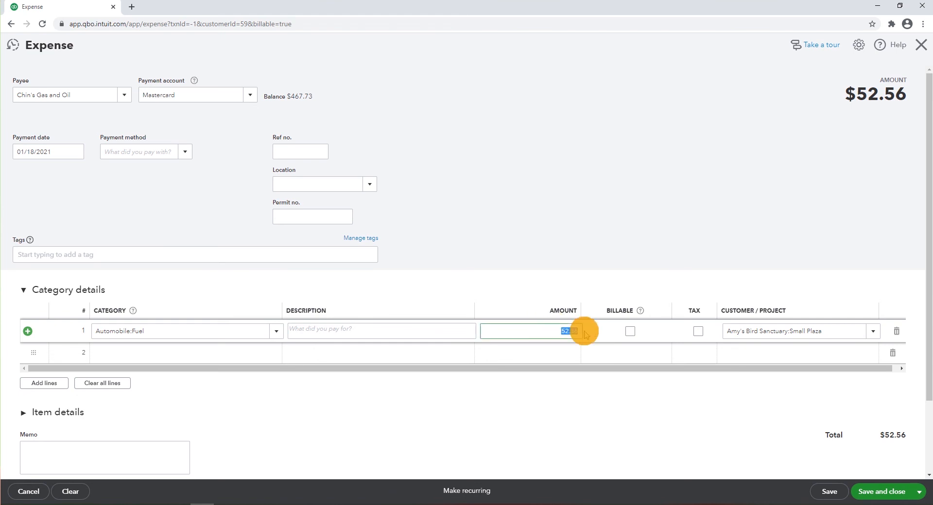
pyautogui.write('80')
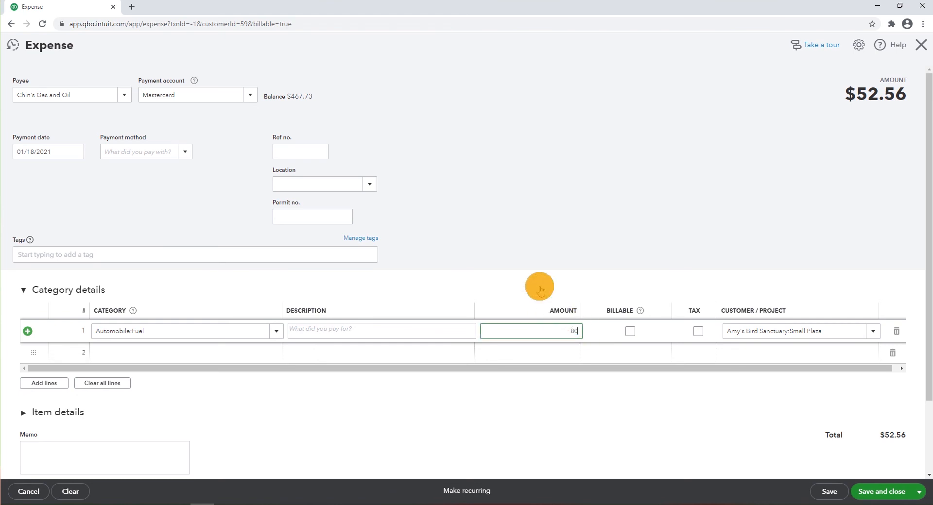
pyautogui.click(538, 285)
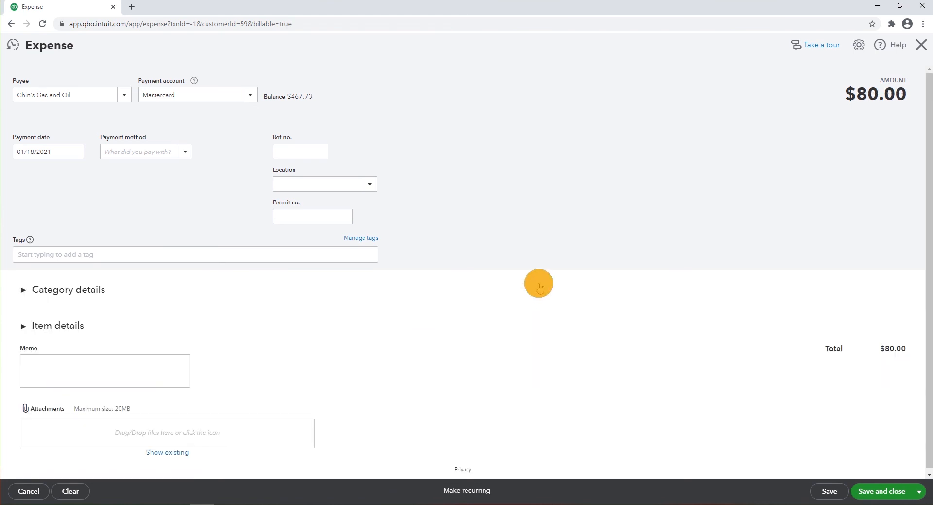
pyautogui.click(69, 290)
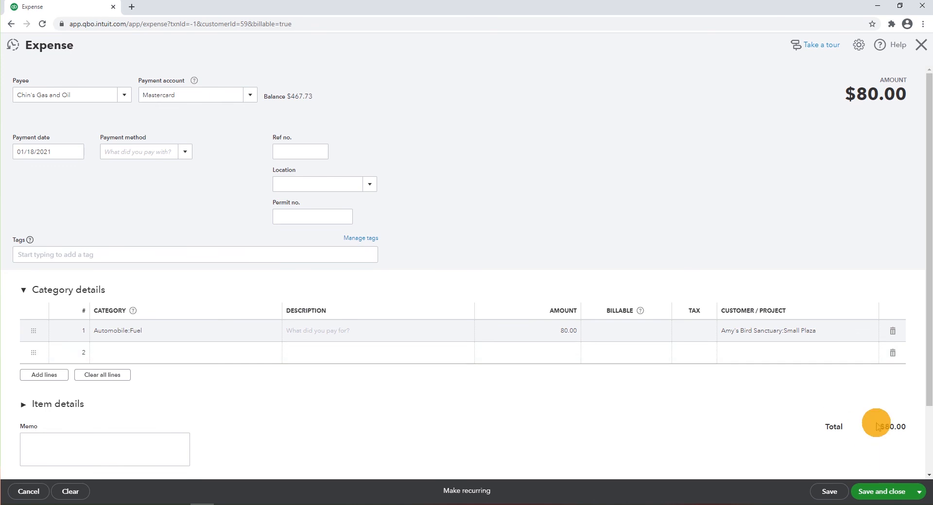
pyautogui.click(892, 496)
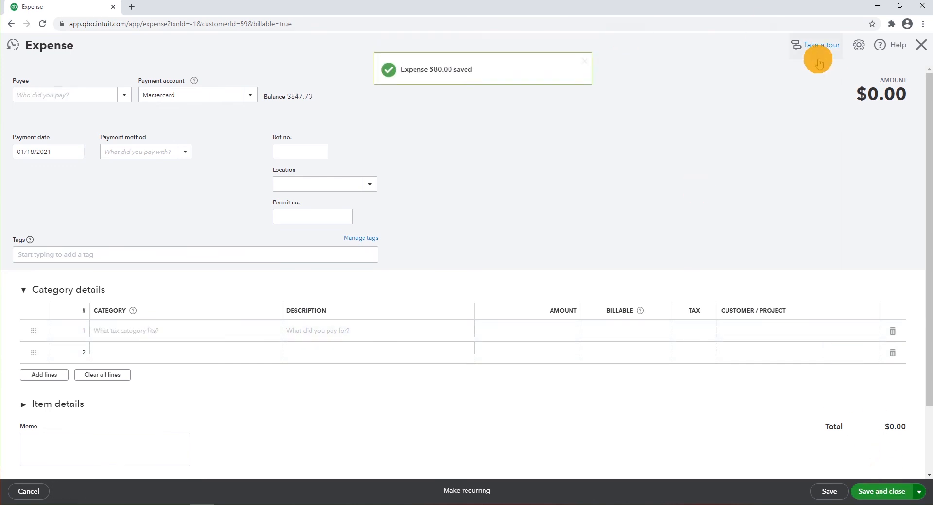
pyautogui.click(920, 45)
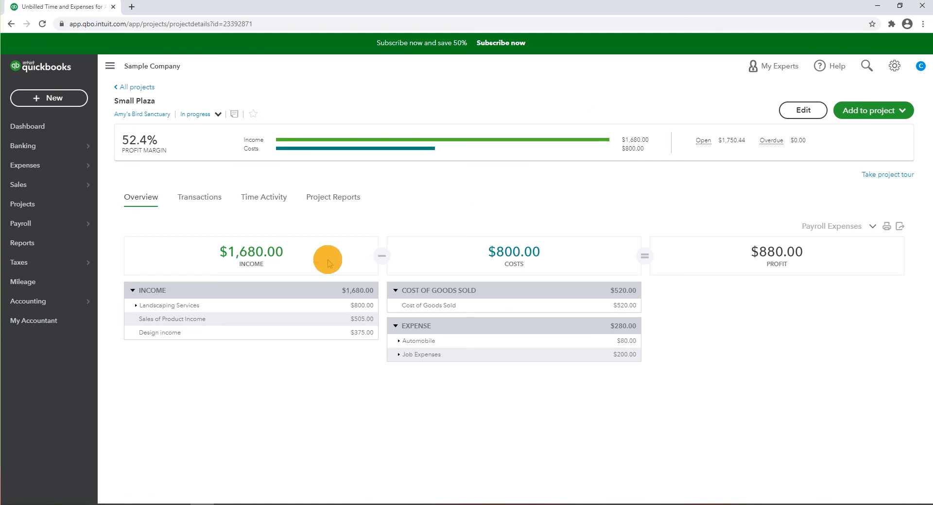
# Step: Start a new bill for the Small Plaza project with Cal Telephone as the vendor
pyautogui.click(902, 114)
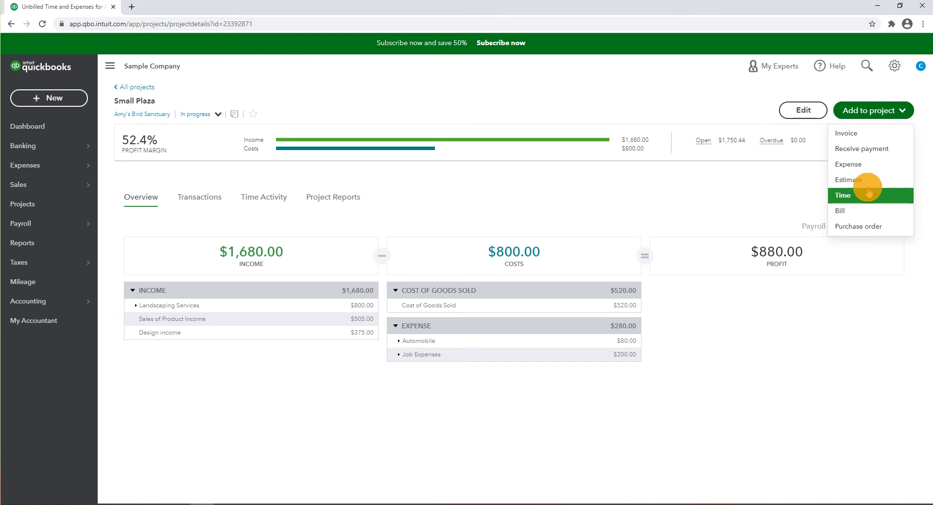
pyautogui.click(870, 214)
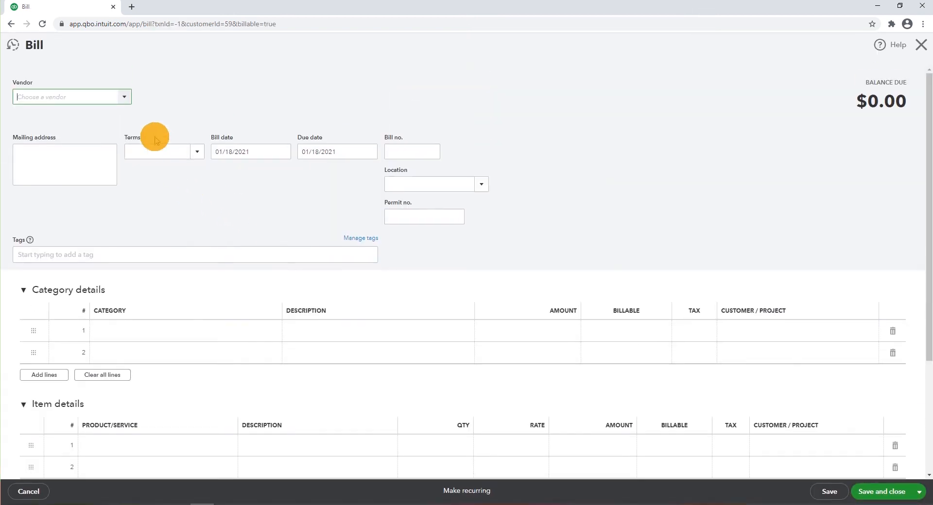
pyautogui.click(128, 99)
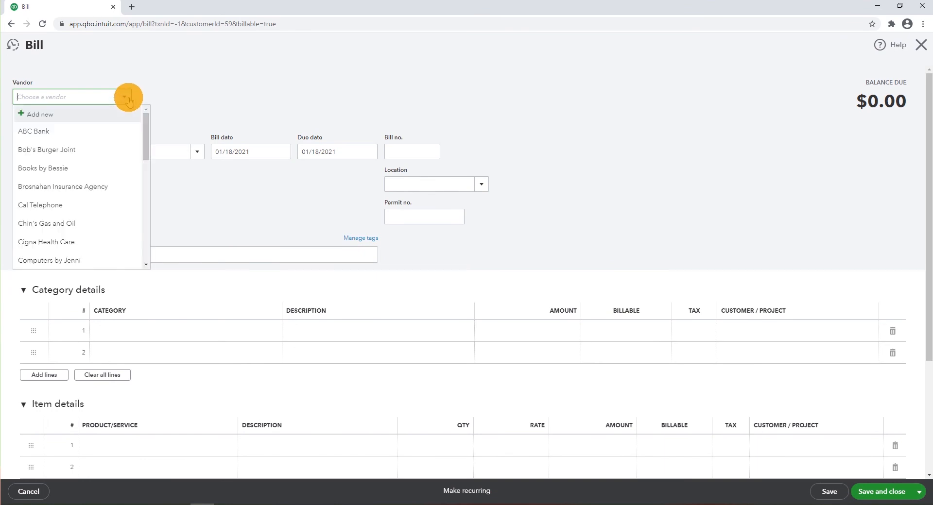
pyautogui.scroll(-1, 146, 144)
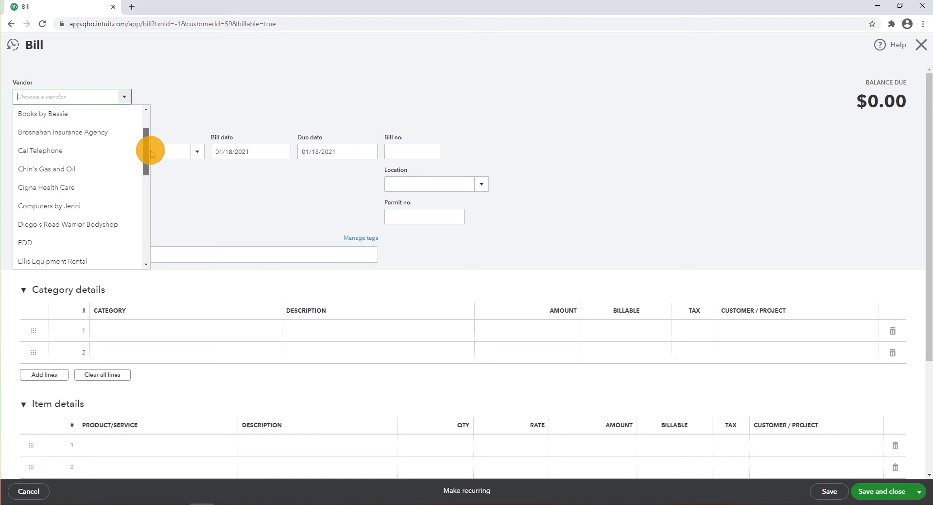
pyautogui.click(67, 159)
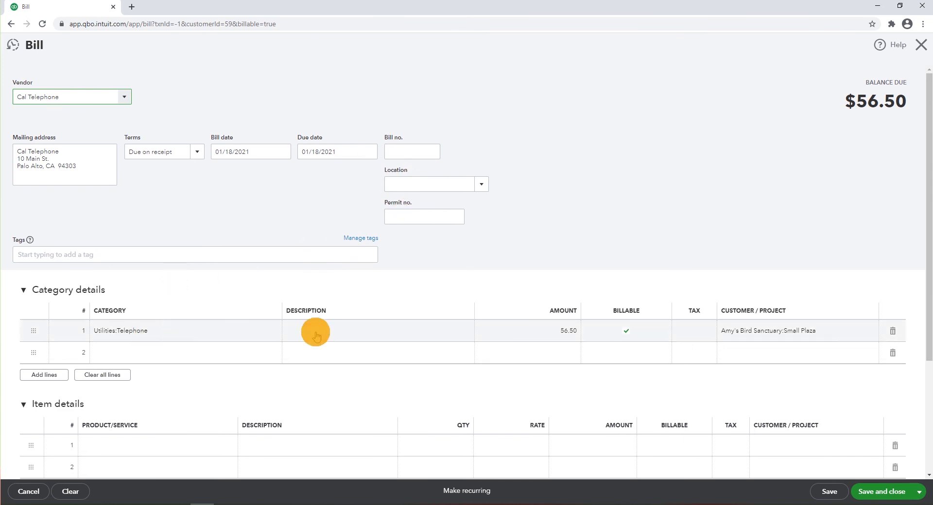
# Step: Set the bill's Utilities:Telephone line to 100.00 with the description "permit", and save and close the bill
pyautogui.click(552, 330)
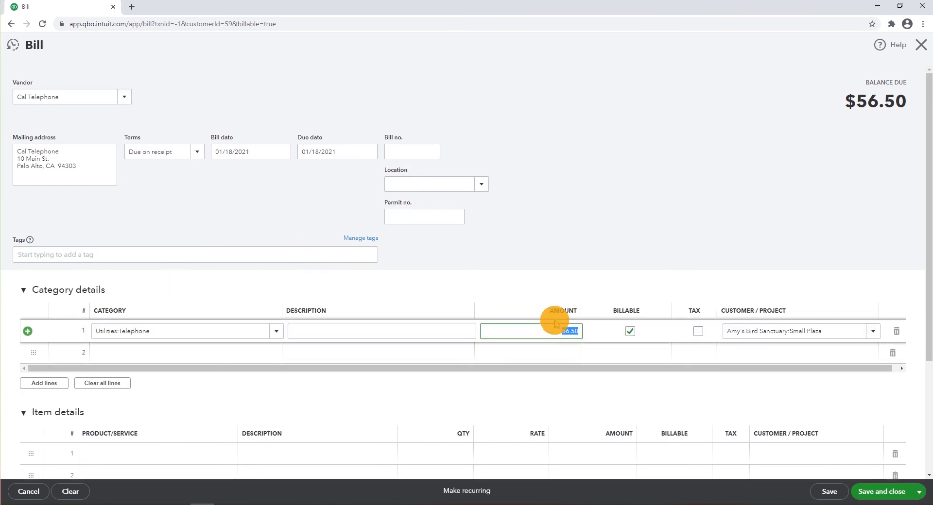
pyautogui.write('100')
pyautogui.click(354, 333)
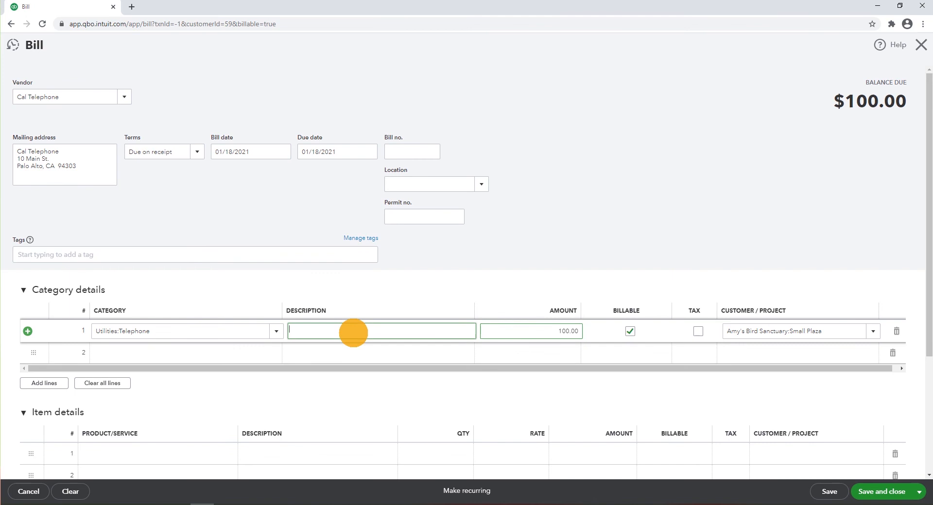
pyautogui.write('permit')
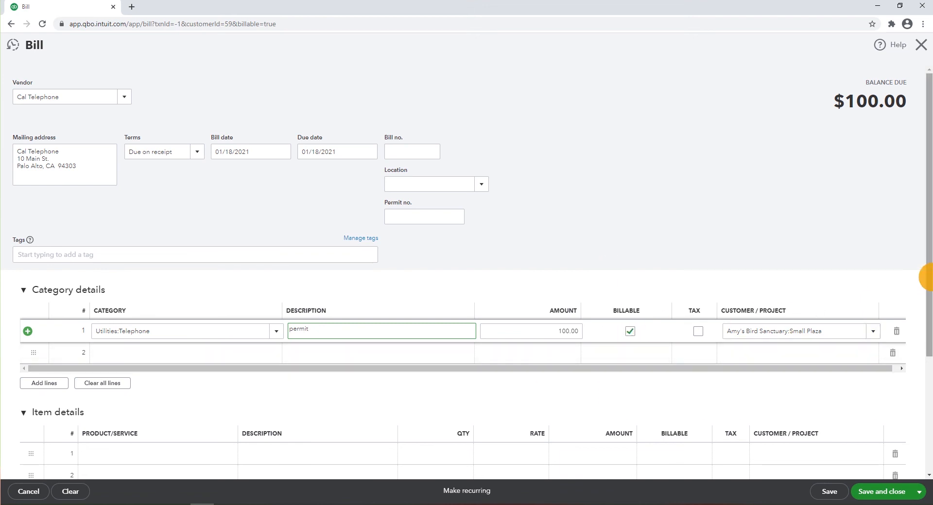
pyautogui.moveTo(931, 277); pyautogui.dragTo(929, 316)
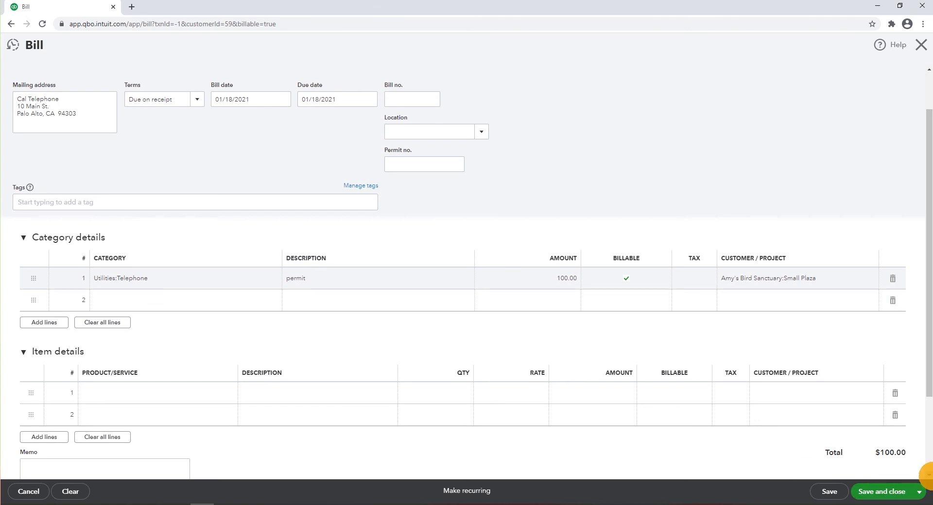
pyautogui.click(883, 491)
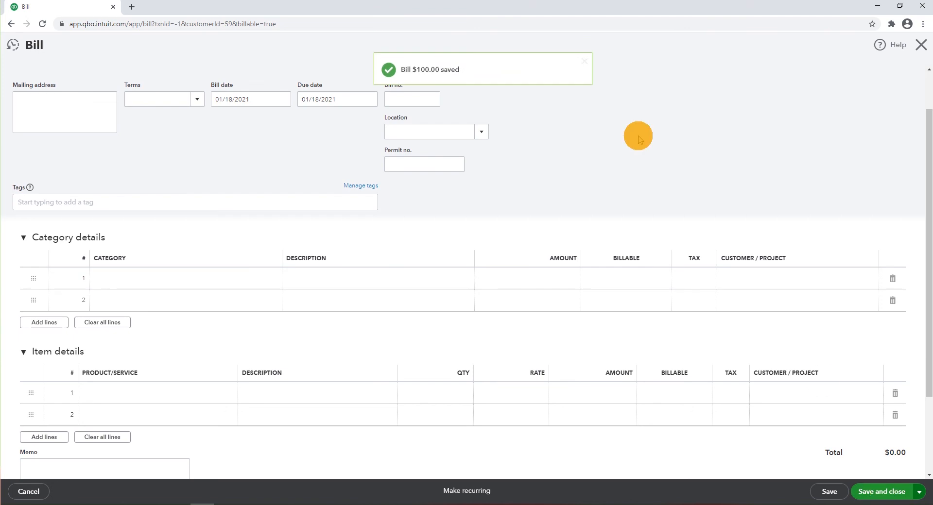
pyautogui.click(916, 45)
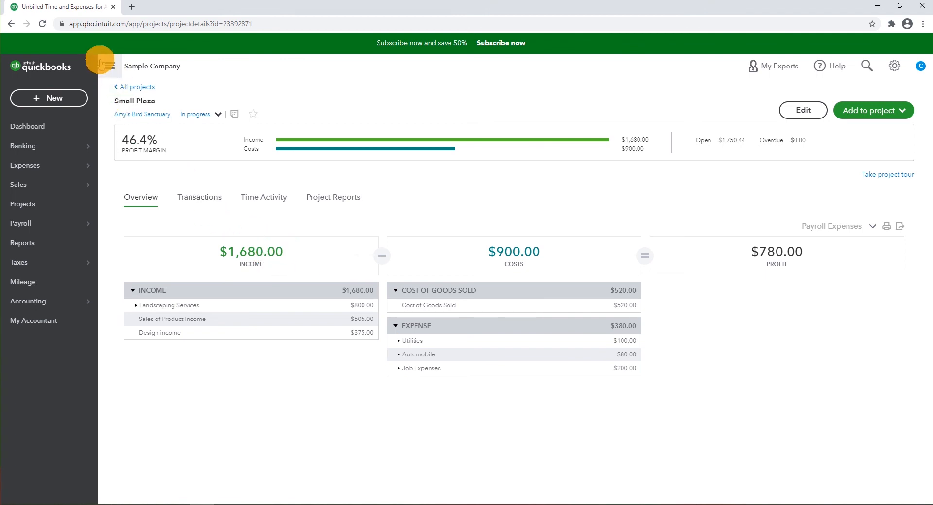
# Step: Create an invoice for the Small Plaza project from the $100.00 permit billable expense, and save and close it
pyautogui.click(901, 111)
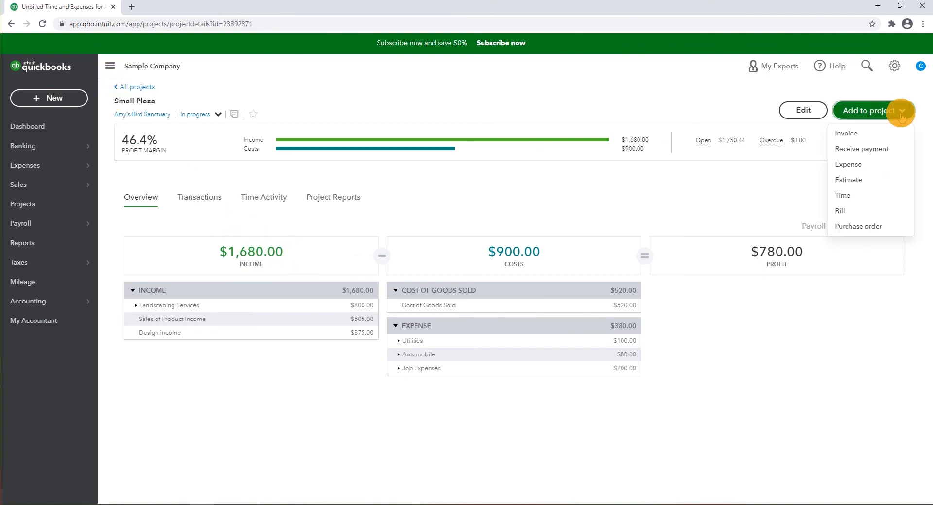
pyautogui.click(892, 134)
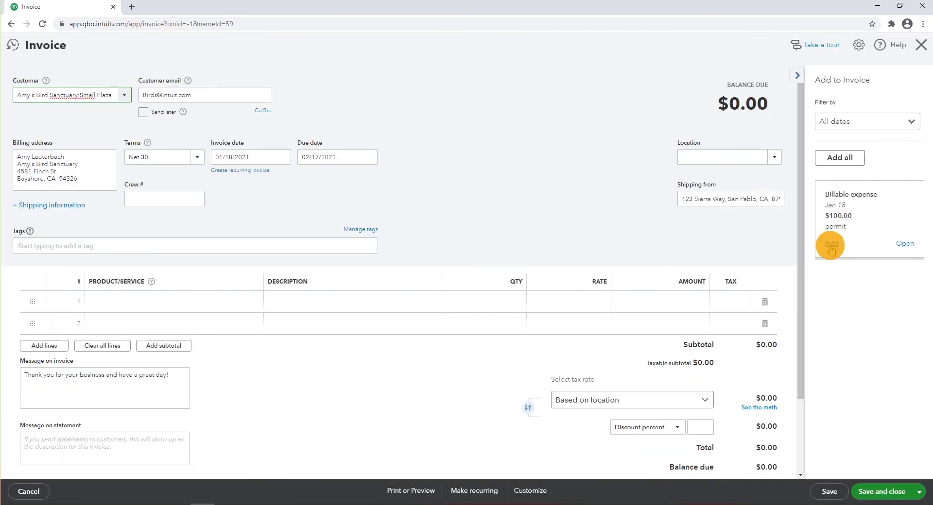
pyautogui.click(830, 246)
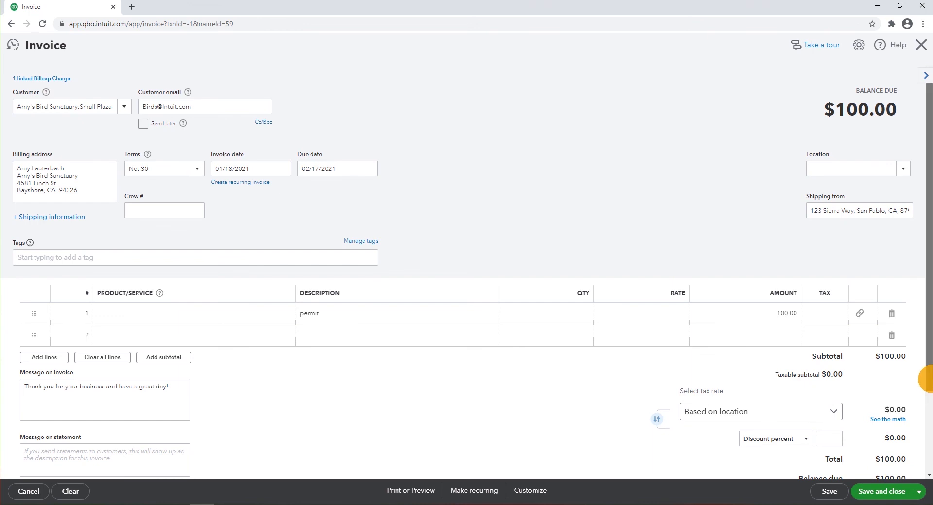
pyautogui.scroll(-1, 923, 377)
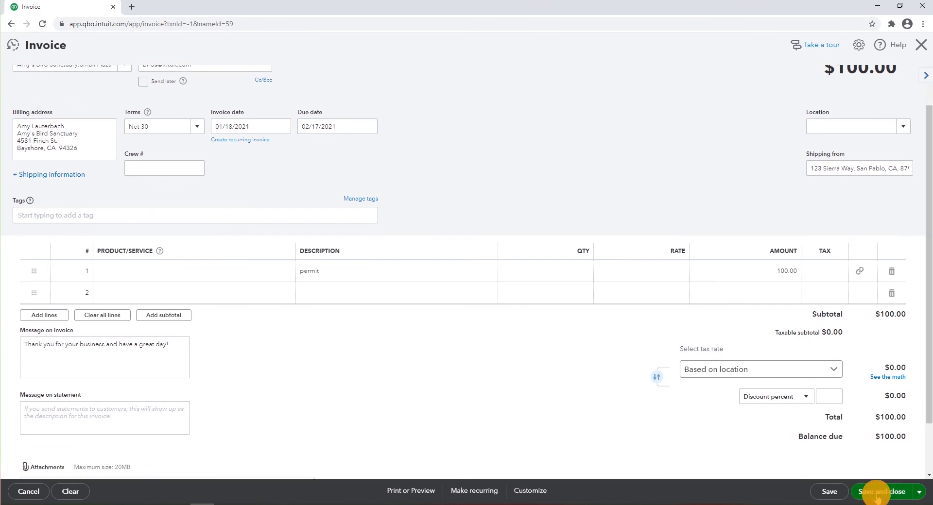
pyautogui.click(877, 493)
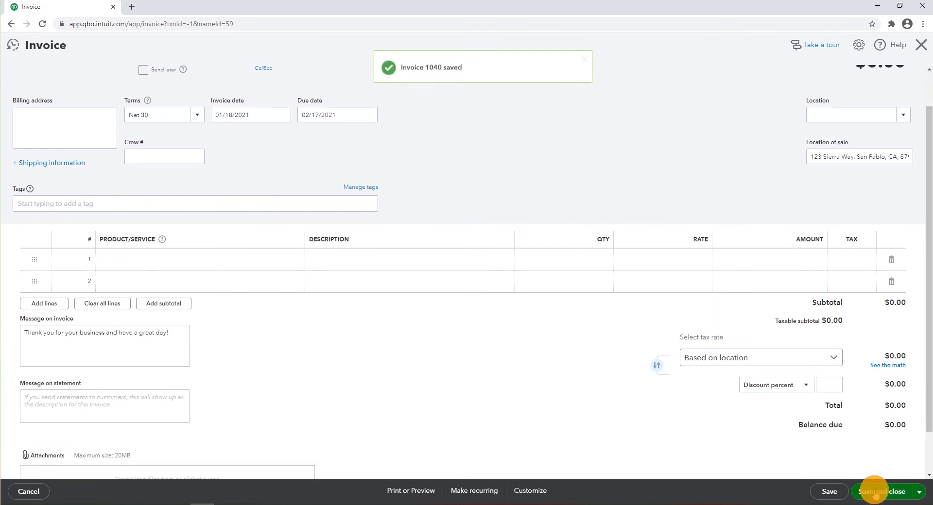
pyautogui.click(923, 47)
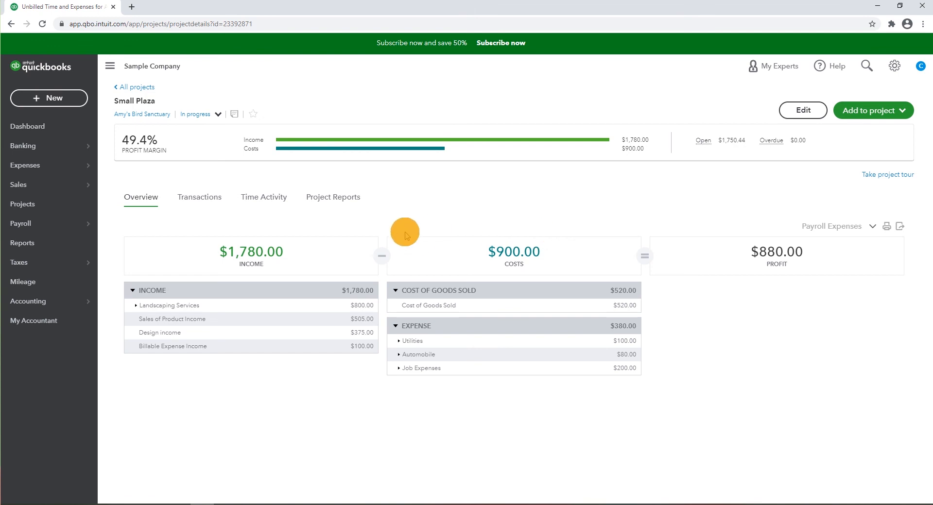
# Step: Open the Small Plaza project's profitability report and examine its income, cost of goods sold, expenses and net income
pyautogui.click(328, 203)
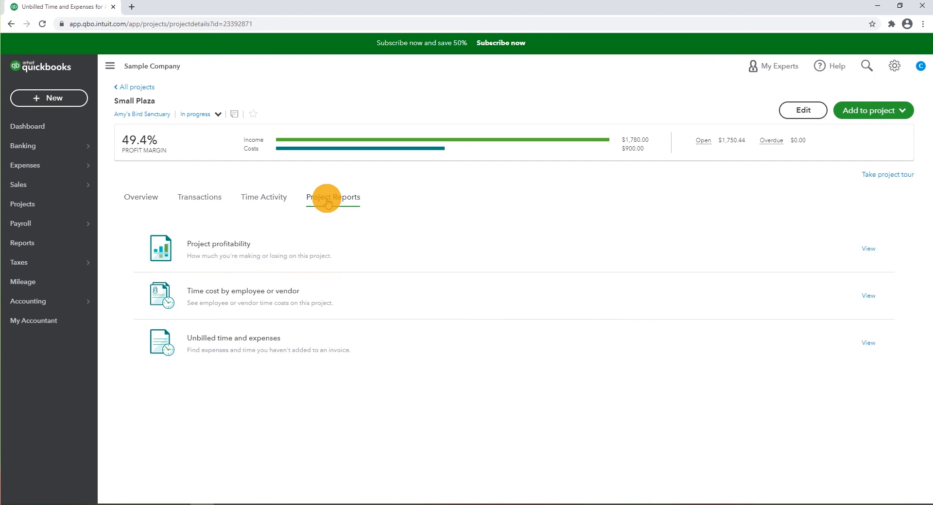
pyautogui.click(225, 242)
pyautogui.scroll(-2, 228, 239)
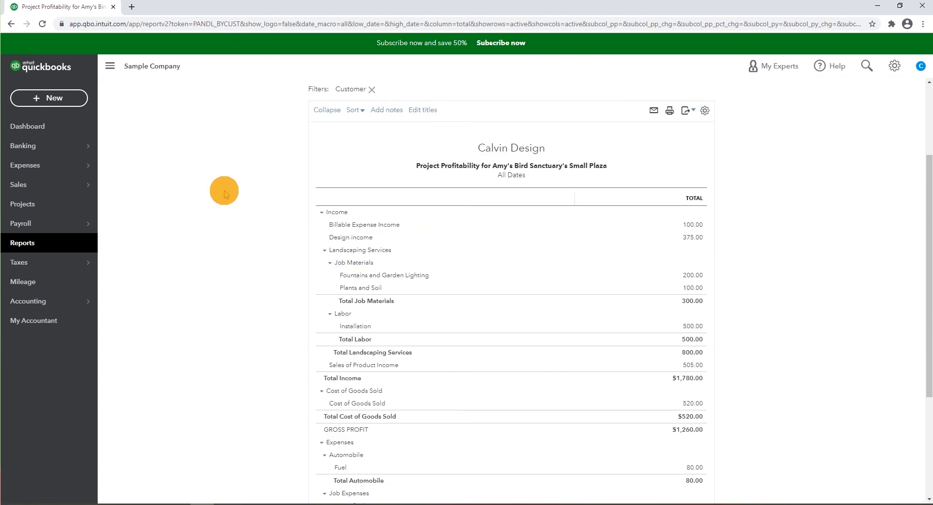
pyautogui.scroll(-1, 657, 222)
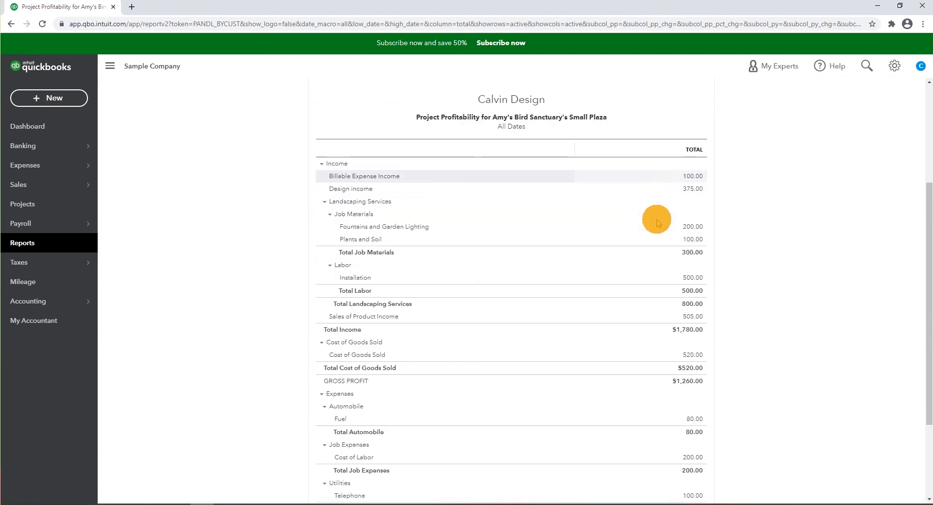
pyautogui.scroll(-2, 656, 214)
pyautogui.scroll(2, 627, 206)
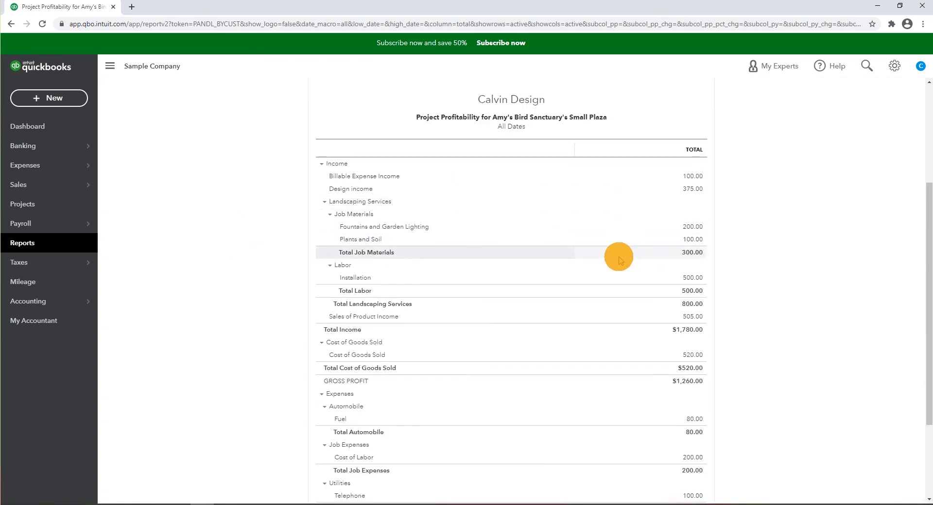
pyautogui.scroll(-2, 559, 263)
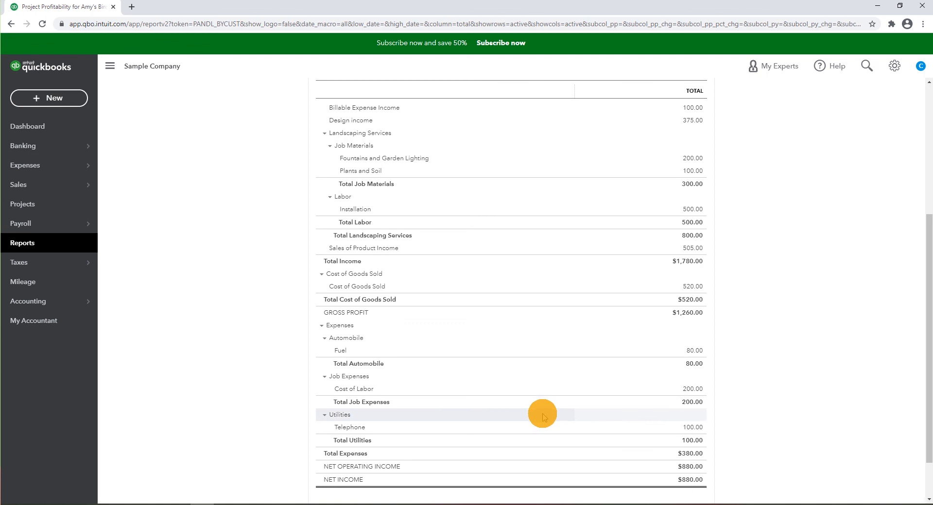
pyautogui.scroll(-1, 544, 409)
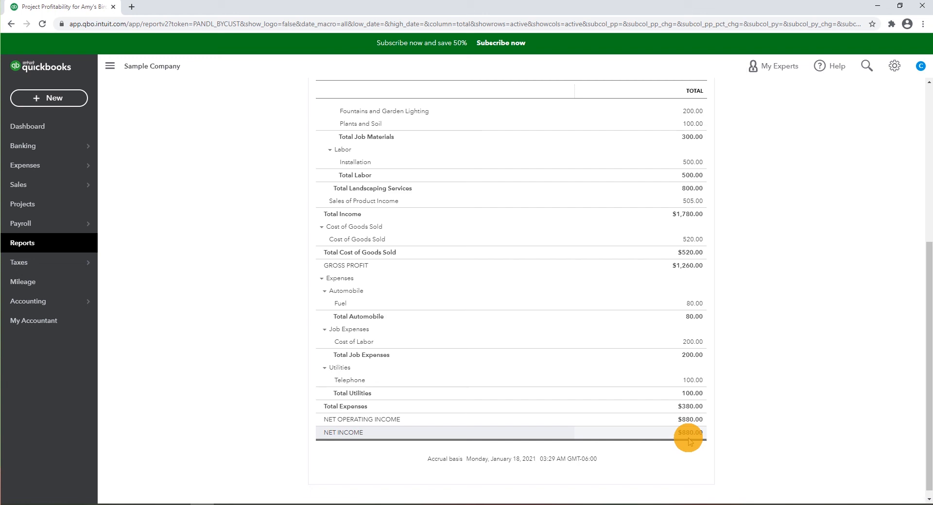
pyautogui.scroll(5, 748, 374)
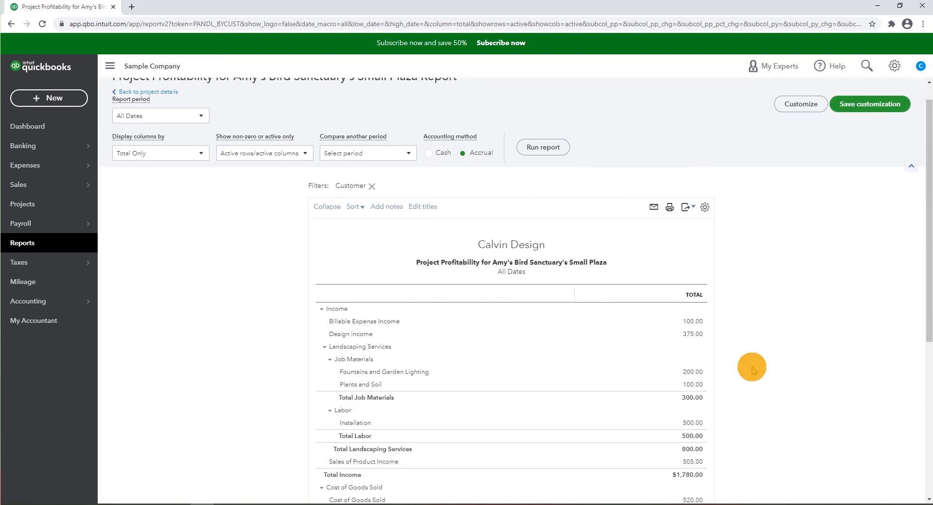
pyautogui.scroll(1, 751, 371)
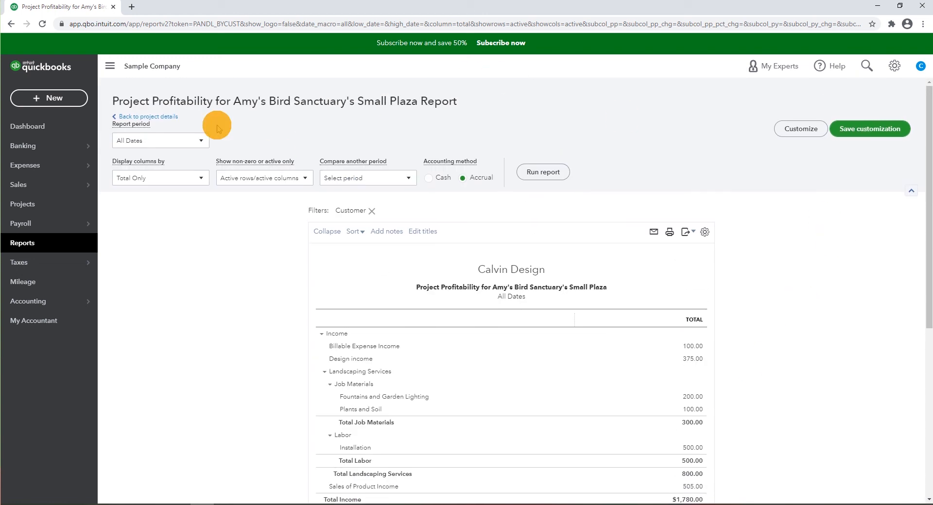
# Step: Return to the Small Plaza project details and open its report on time cost by employee or vendor
pyautogui.click(124, 117)
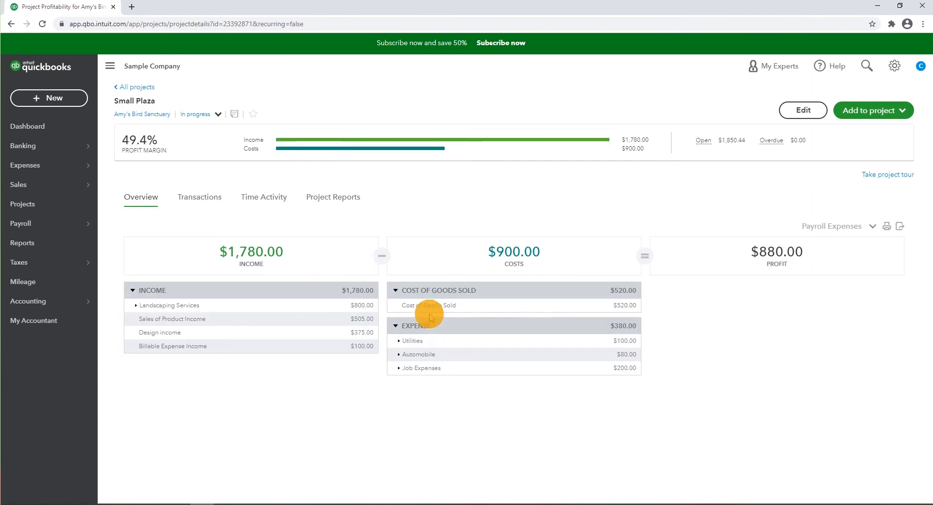
pyautogui.click(351, 207)
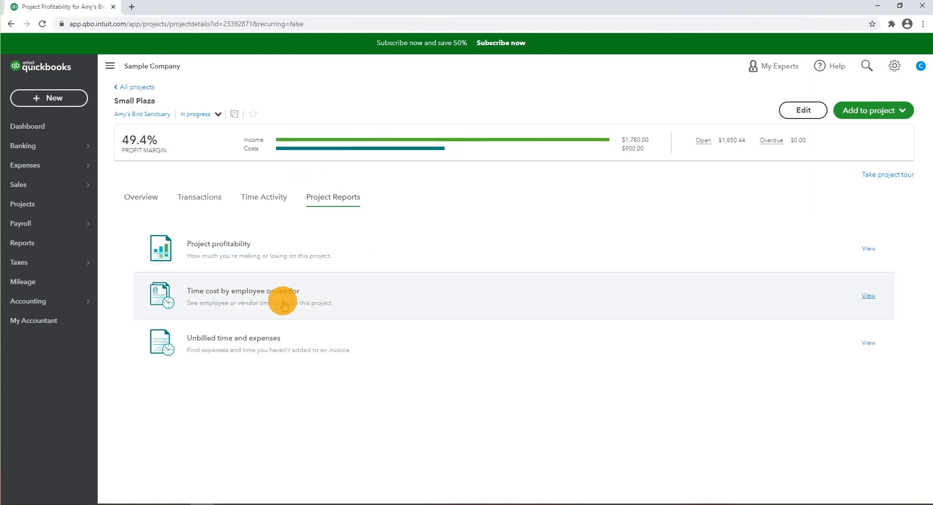
pyautogui.click(240, 291)
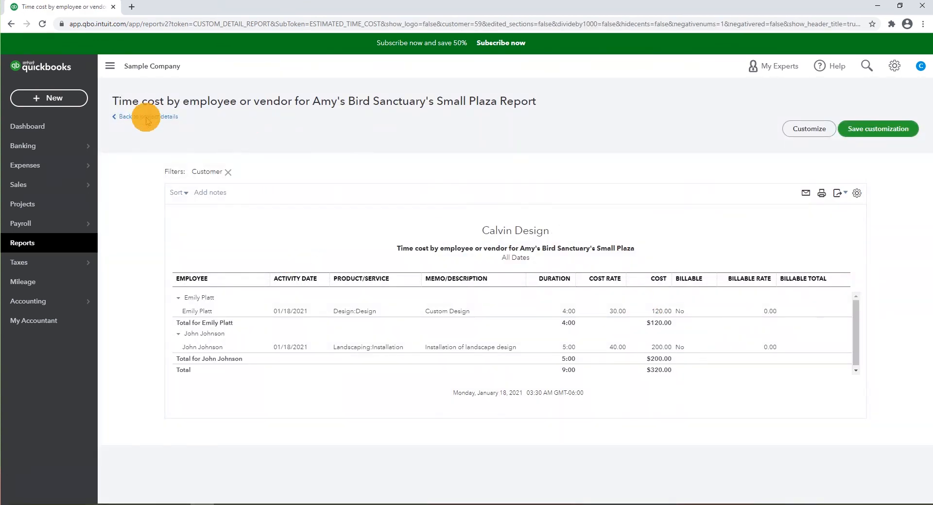
# Step: Return to the Small Plaza project's reports and open the unbilled time and expenses report
pyautogui.click(9, 24)
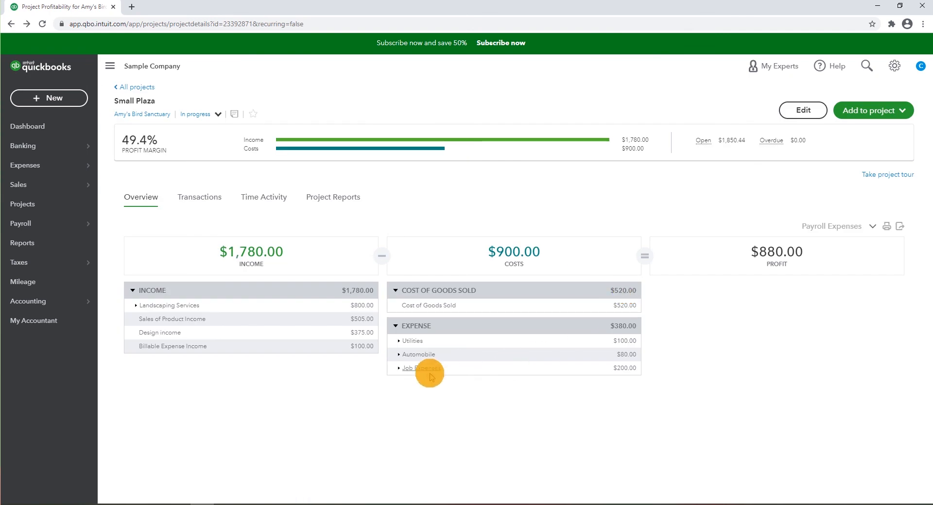
pyautogui.click(321, 198)
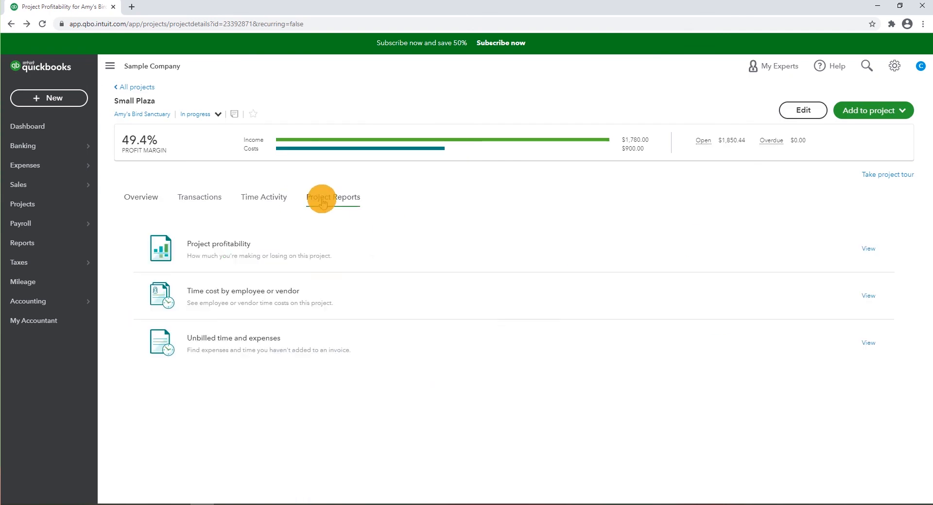
pyautogui.click(241, 344)
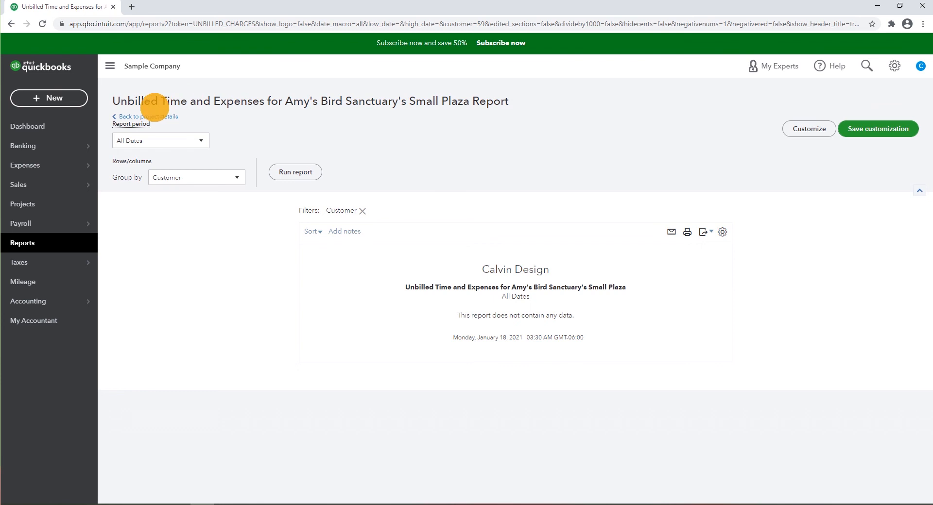
# Step: Return to the Small Plaza project details and set the project's status to Completed
pyautogui.click(11, 24)
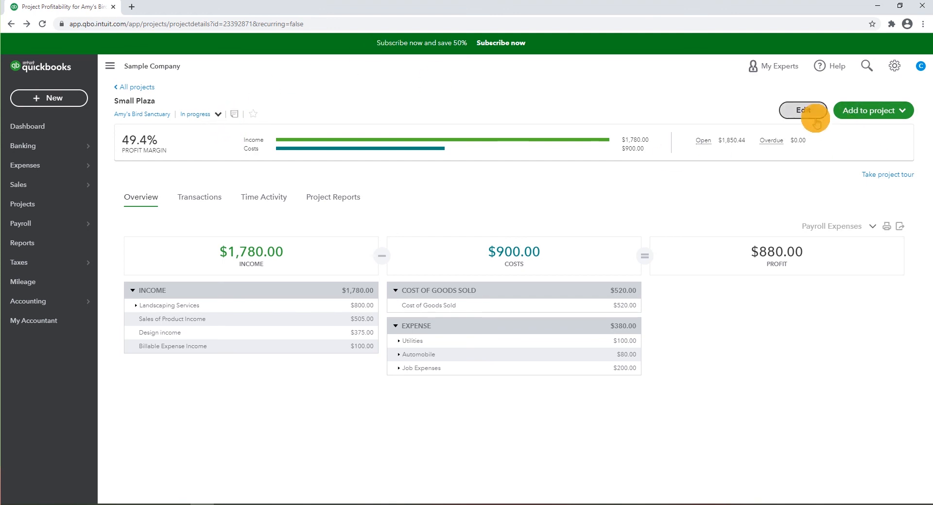
pyautogui.click(217, 115)
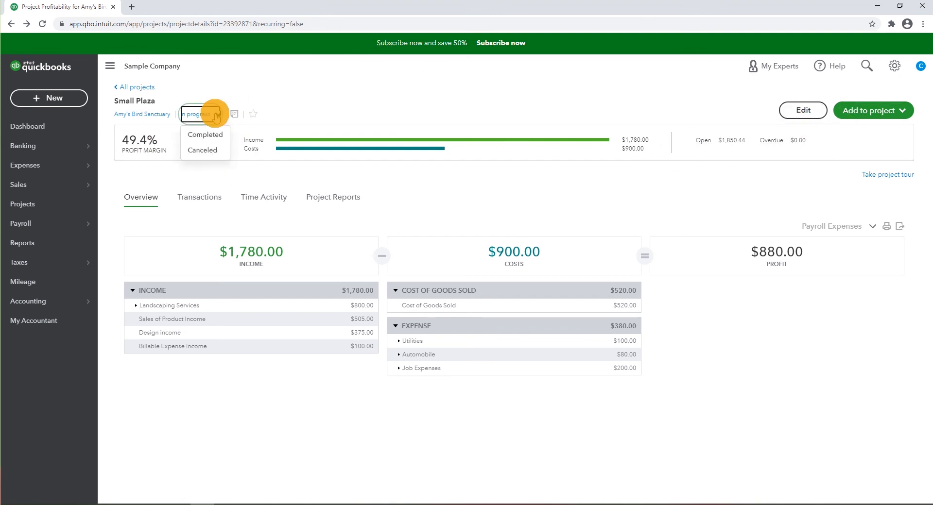
pyautogui.click(204, 140)
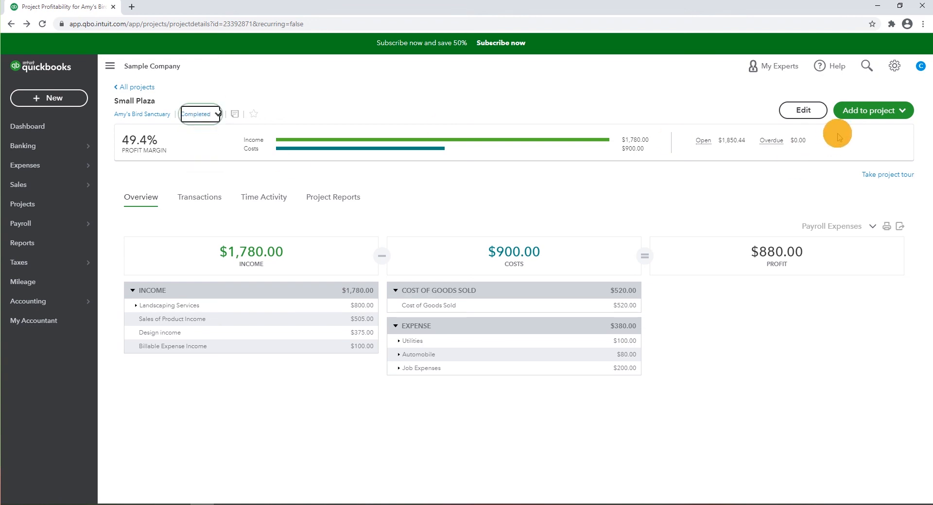
# Step: Receive a $1,850.44 payment by check for both outstanding Small Plaza invoices, deposited to Undeposited Funds, and save and close it
pyautogui.click(906, 112)
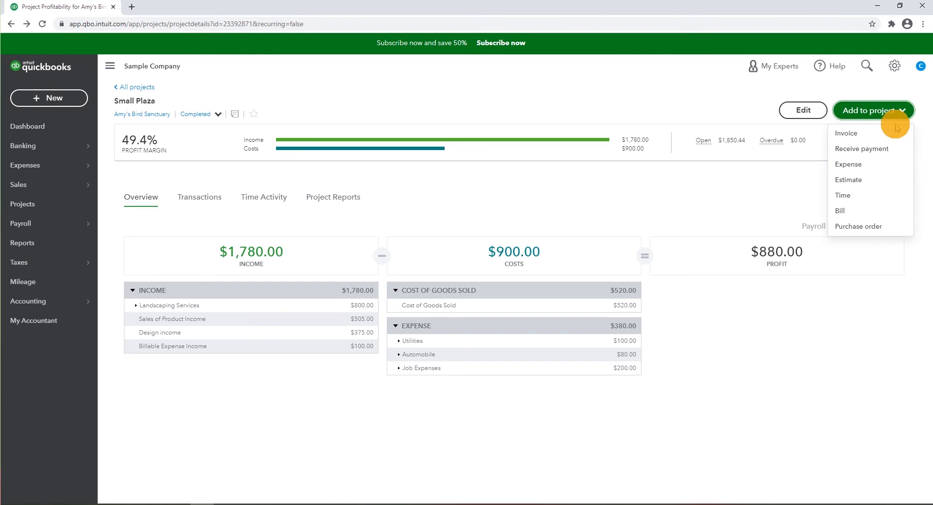
pyautogui.click(875, 157)
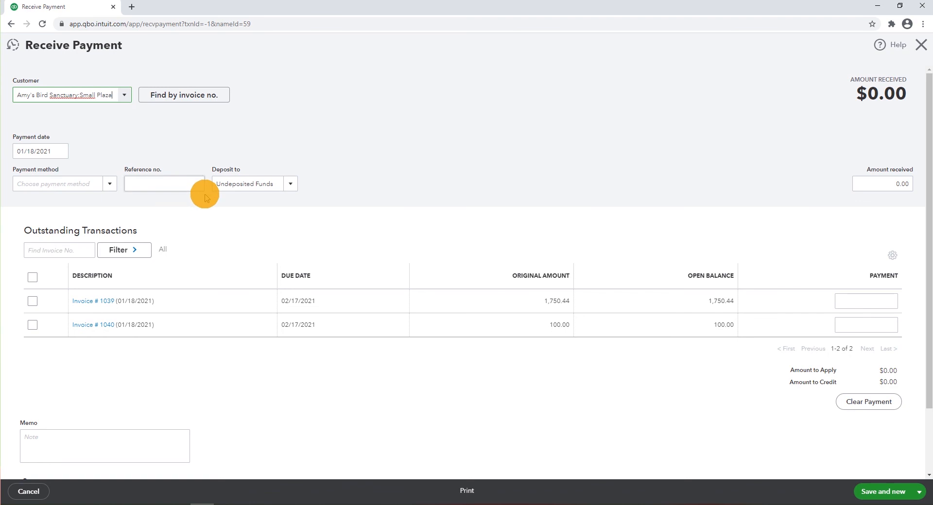
pyautogui.click(33, 281)
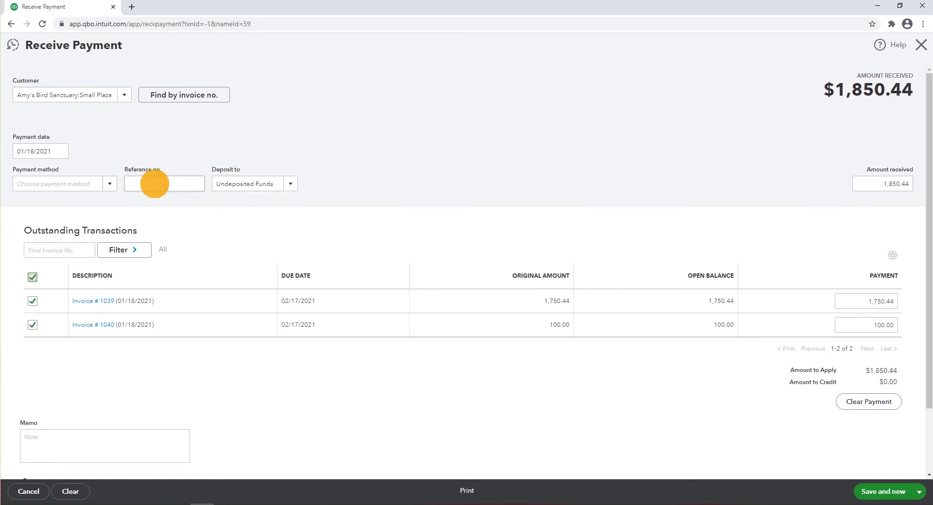
pyautogui.click(108, 189)
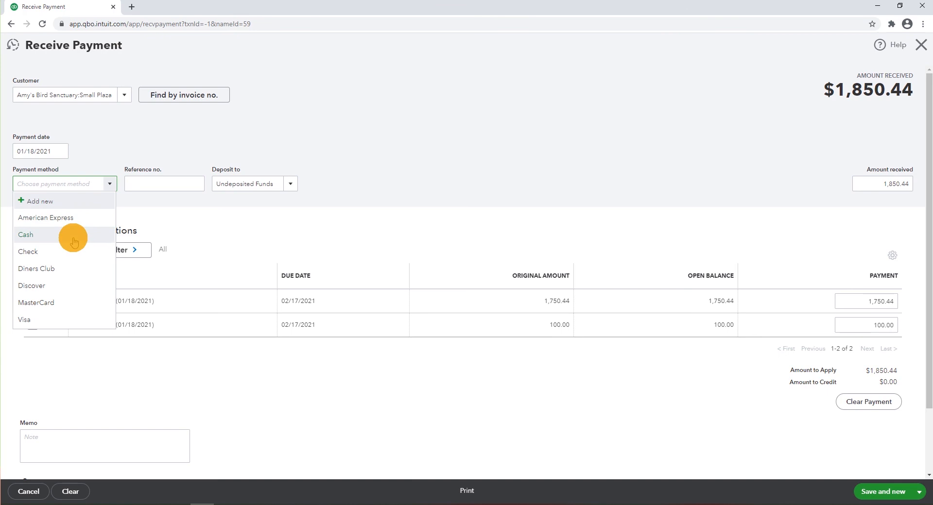
pyautogui.click(68, 253)
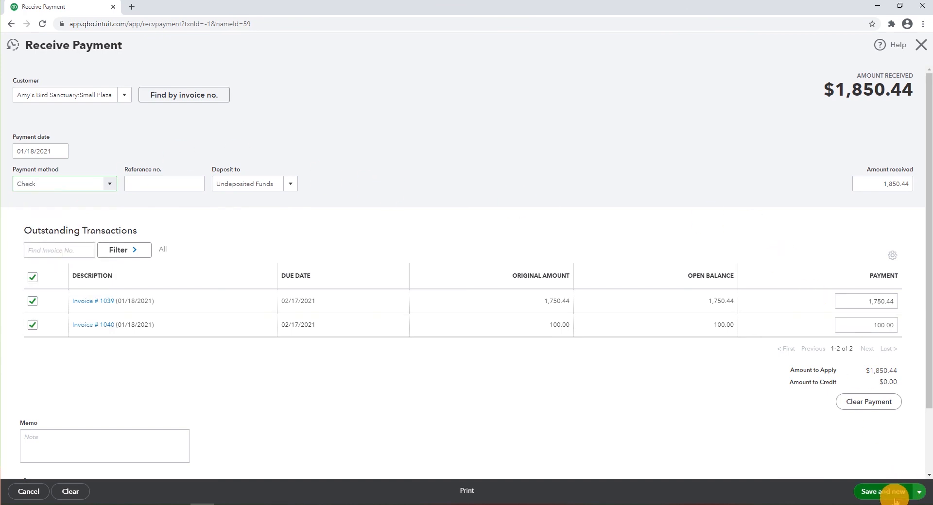
pyautogui.click(918, 492)
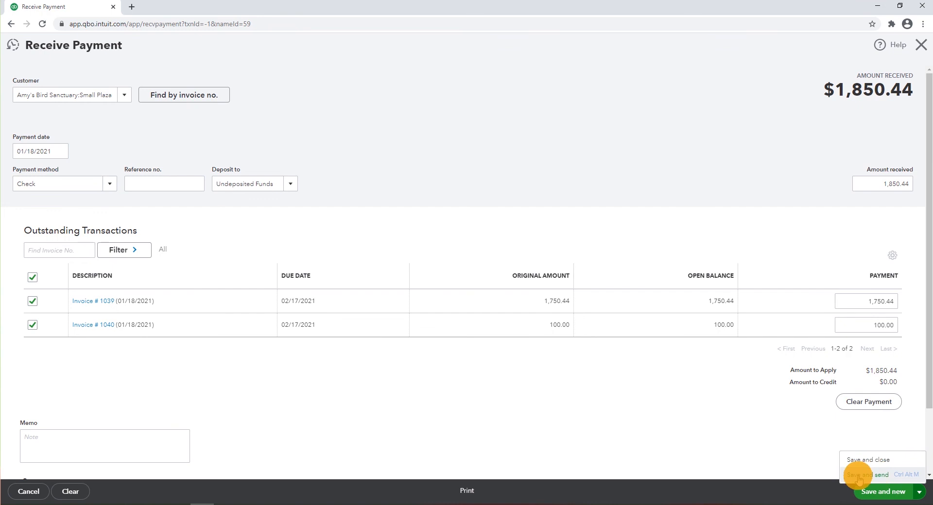
pyautogui.click(860, 460)
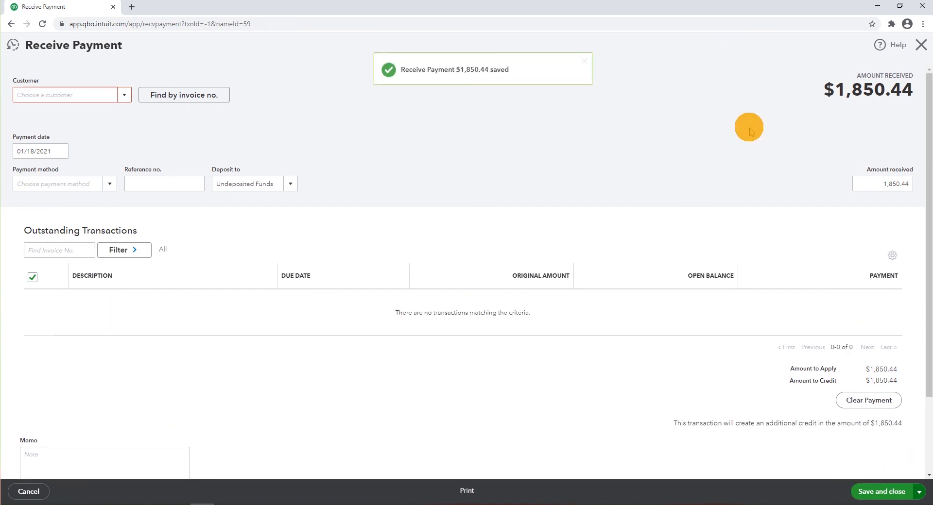
pyautogui.click(124, 95)
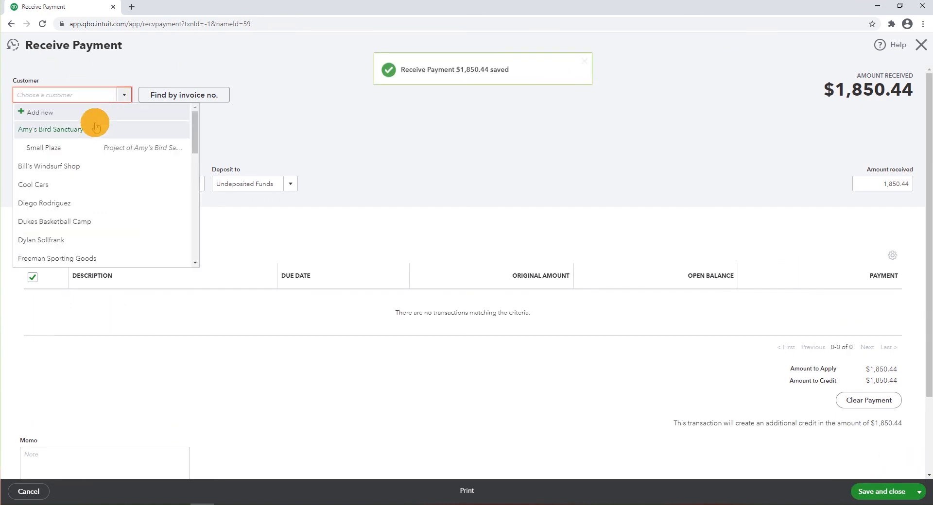
pyautogui.click(88, 146)
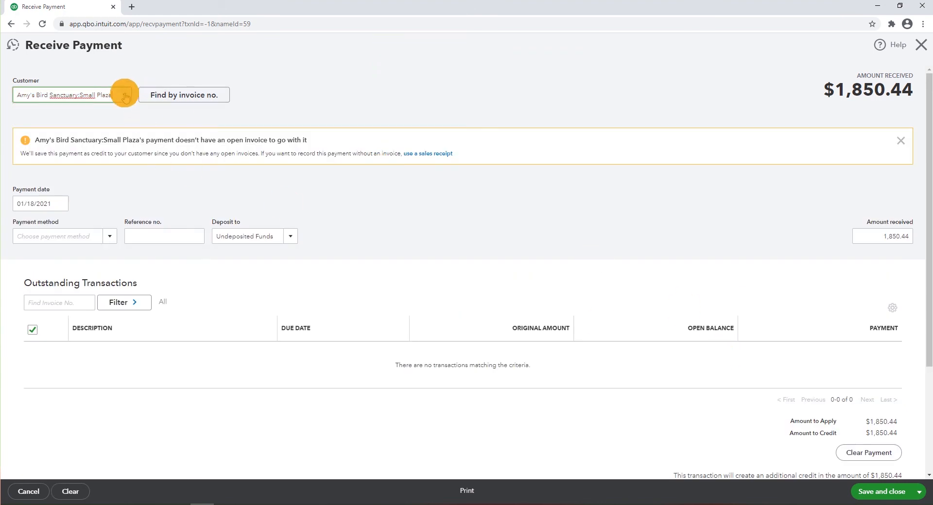
pyautogui.click(125, 96)
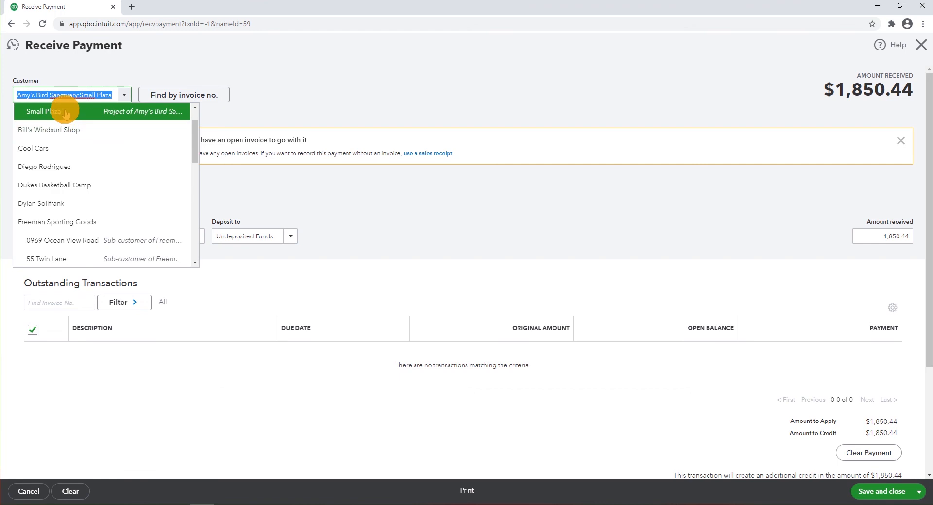
pyautogui.scroll(2, 74, 121)
pyautogui.click(67, 131)
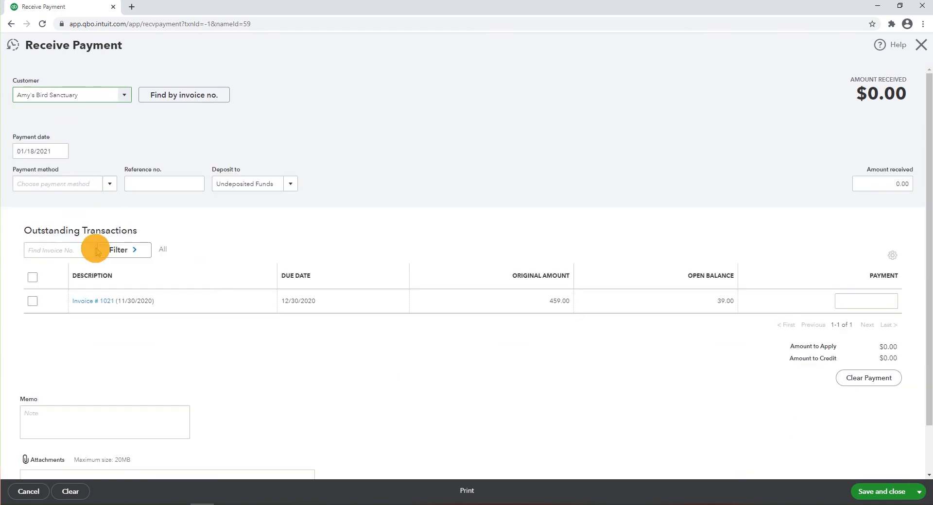
pyautogui.click(33, 301)
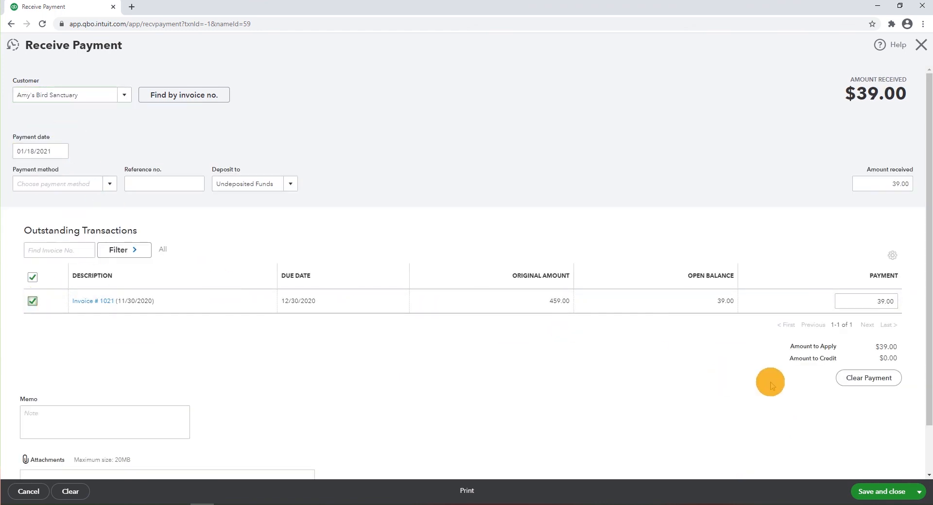
pyautogui.click(32, 277)
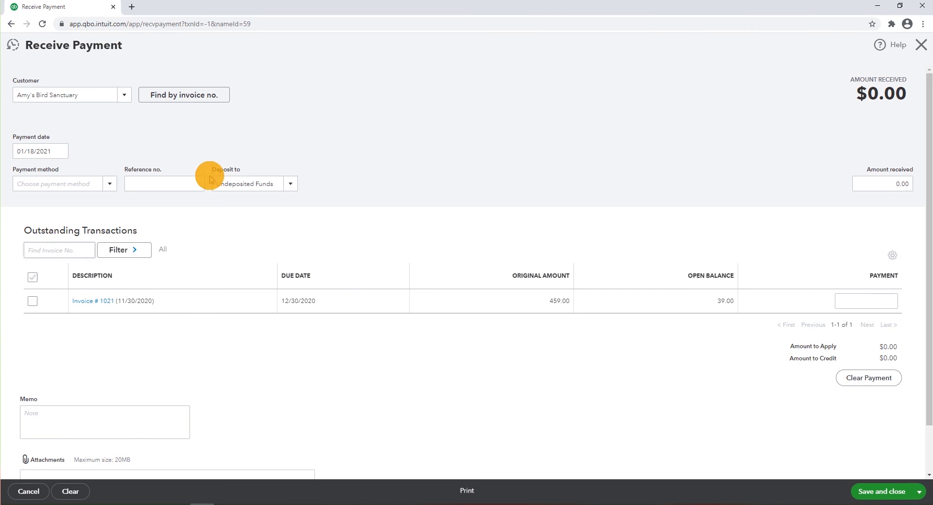
# Step: Leave the new payment form without saving and open the Small Plaza project's list of transactions
pyautogui.click(921, 45)
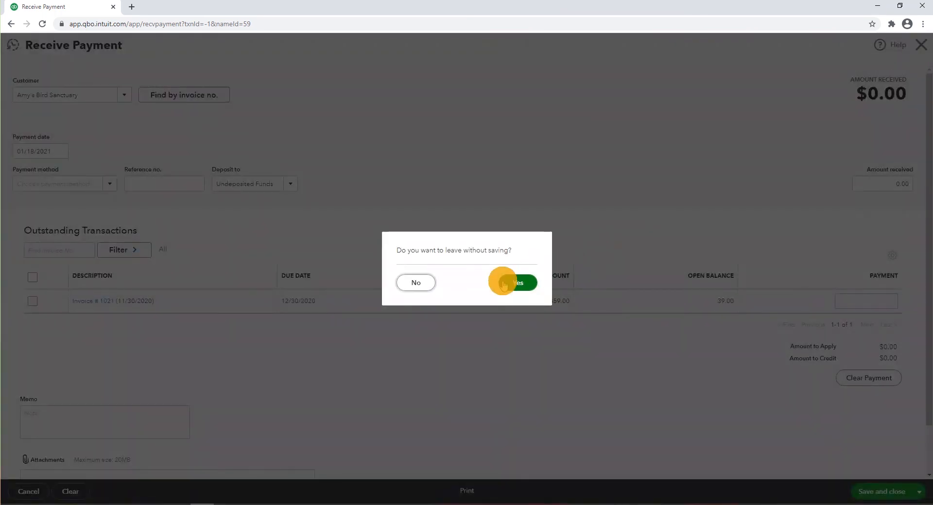
pyautogui.click(517, 283)
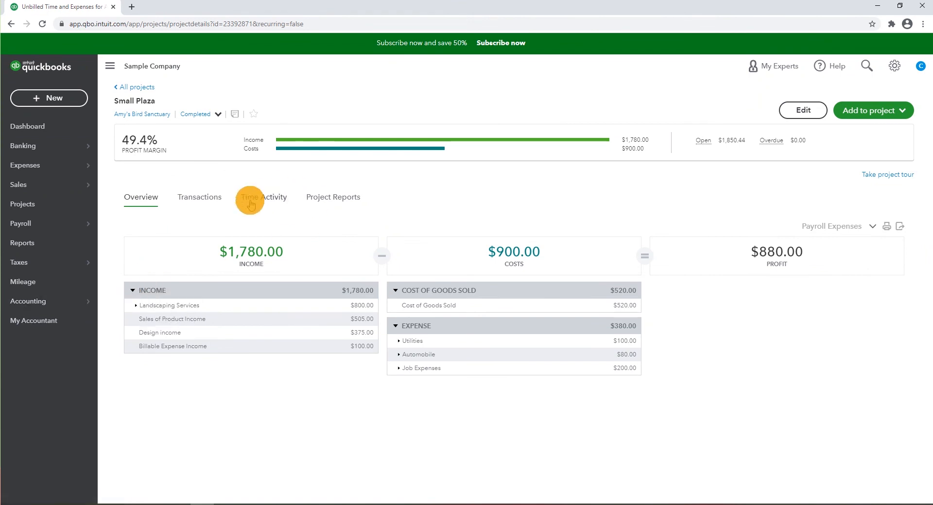
pyautogui.click(204, 203)
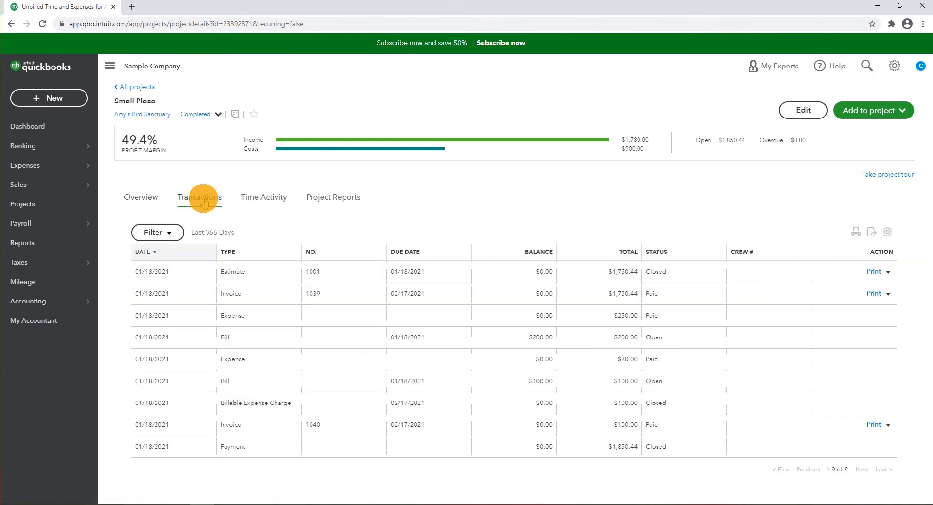